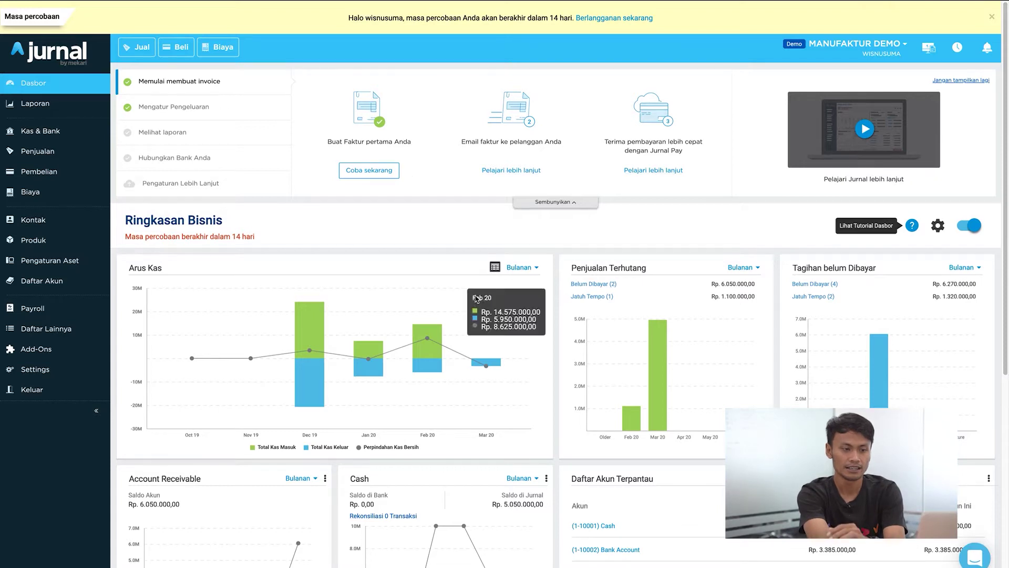
# Collapse the getting-started guide and look over the charts and account summaries on the Ringkasan Bisnis dashboard.
pyautogui.click(547, 203)
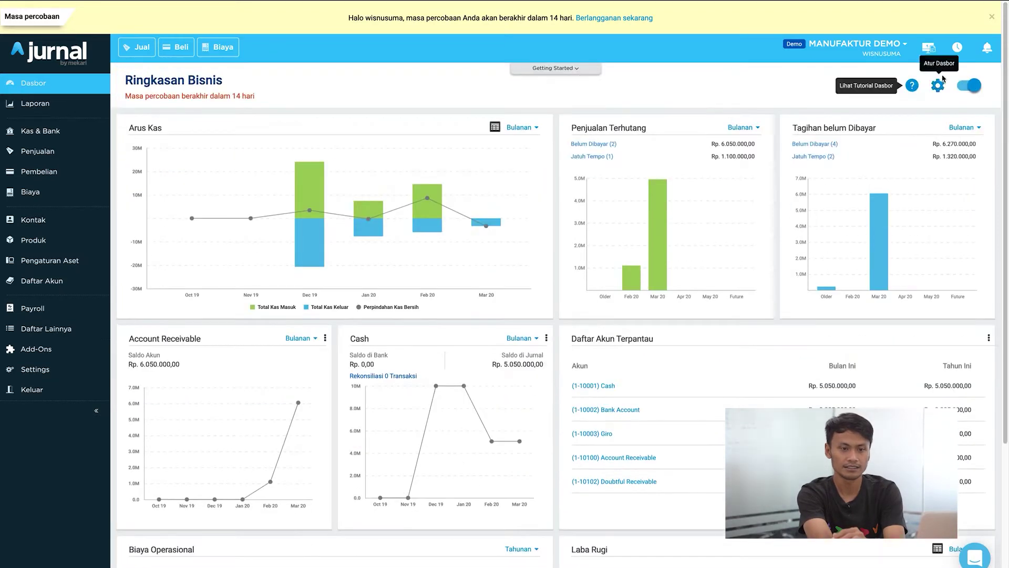
pyautogui.scroll(-1, 917, 78)
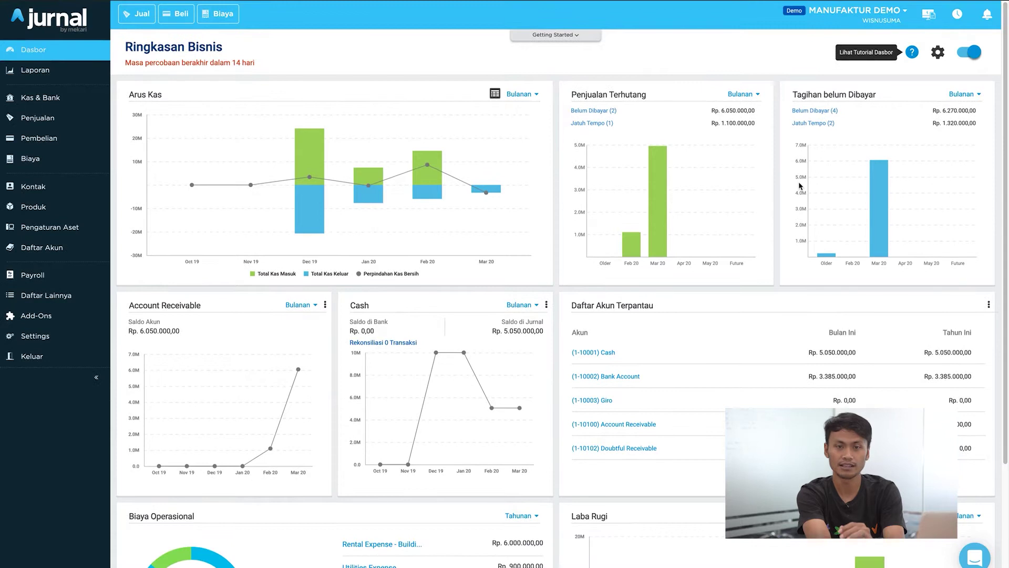
pyautogui.moveTo(661, 245)
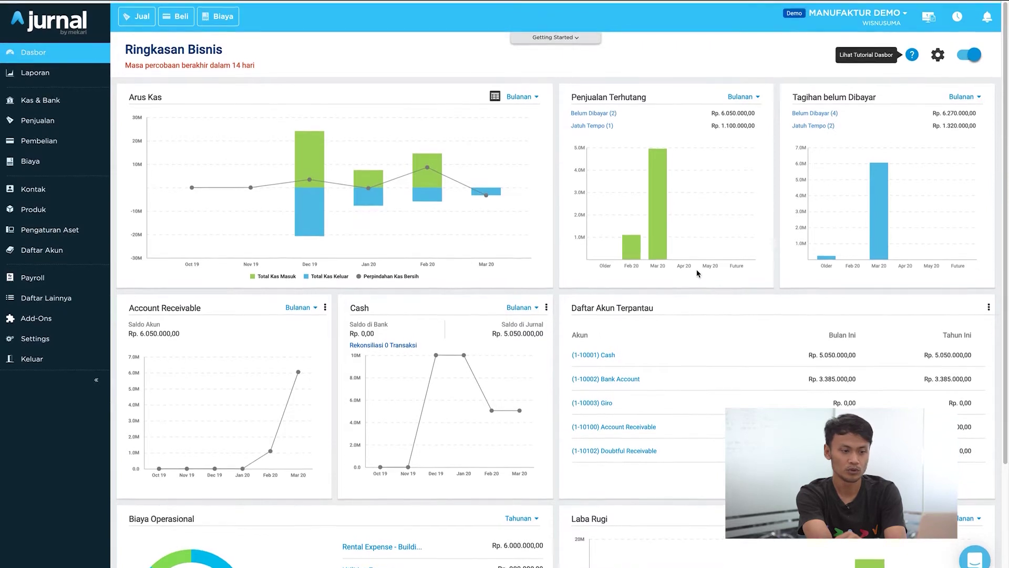
pyautogui.scroll(-1, 660, 326)
pyautogui.scroll(-2, 660, 326)
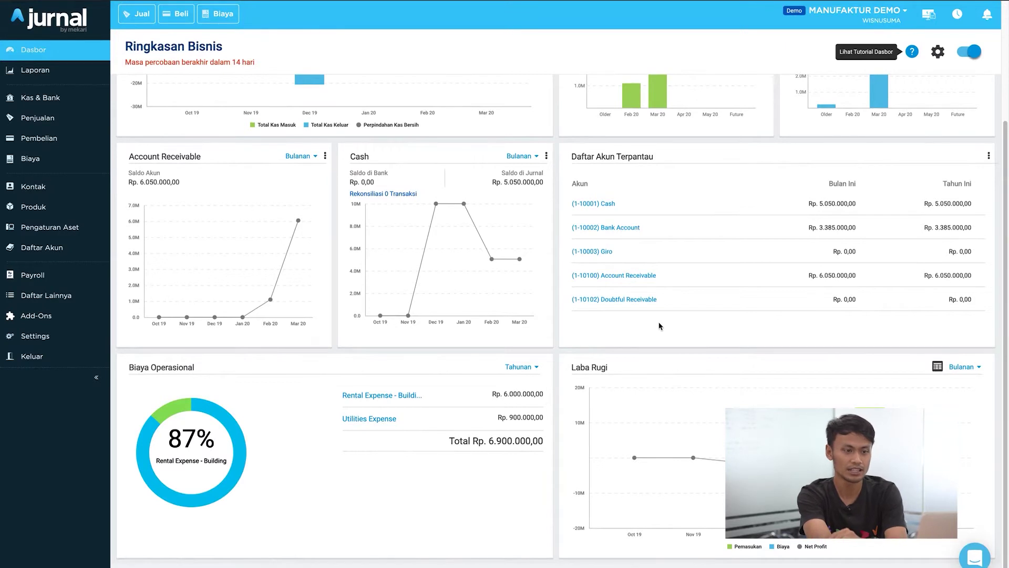
pyautogui.scroll(2, 661, 326)
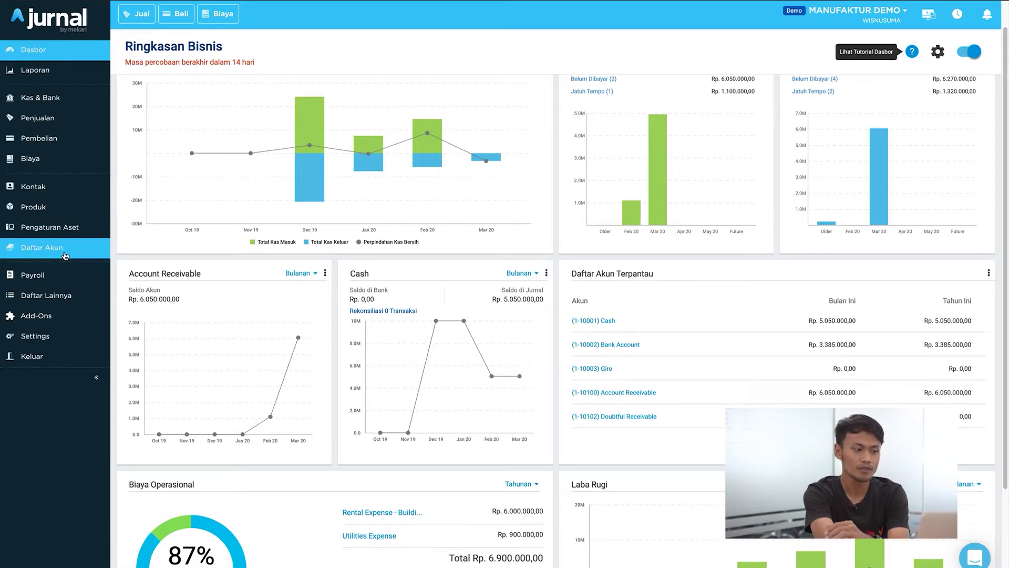
# In the Penjualan settings, enable Pengiriman, Diskon, Diskon per Baris and Tolak Penjualan jika Kekurangan Kuantitas, and save.
pyautogui.click(57, 342)
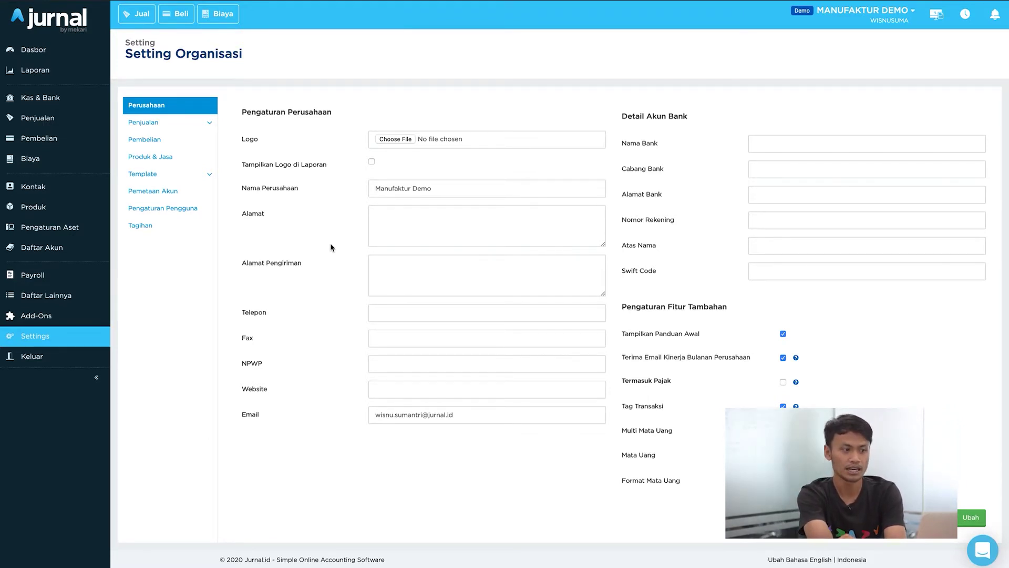
pyautogui.click(149, 128)
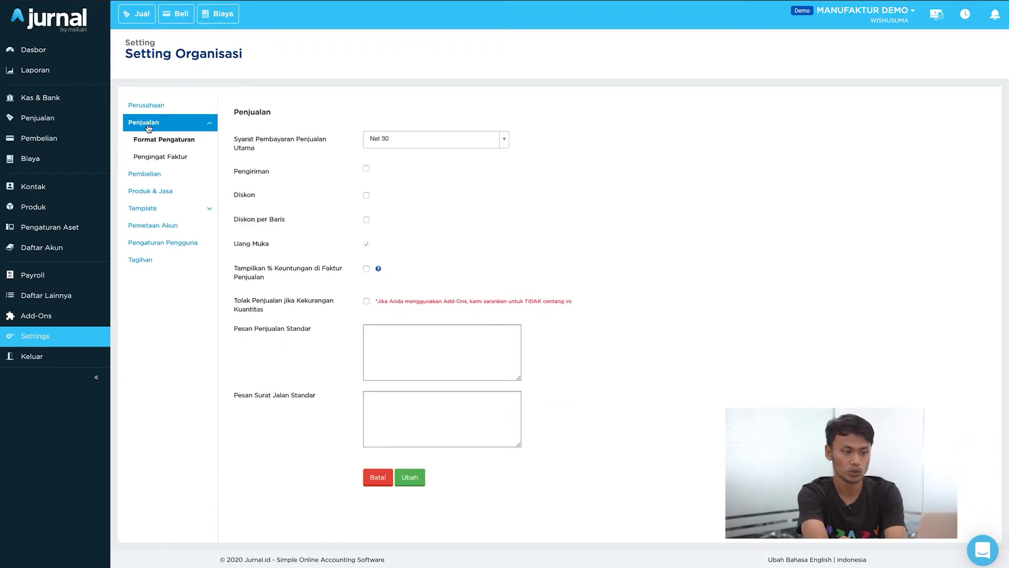
pyautogui.click(367, 169)
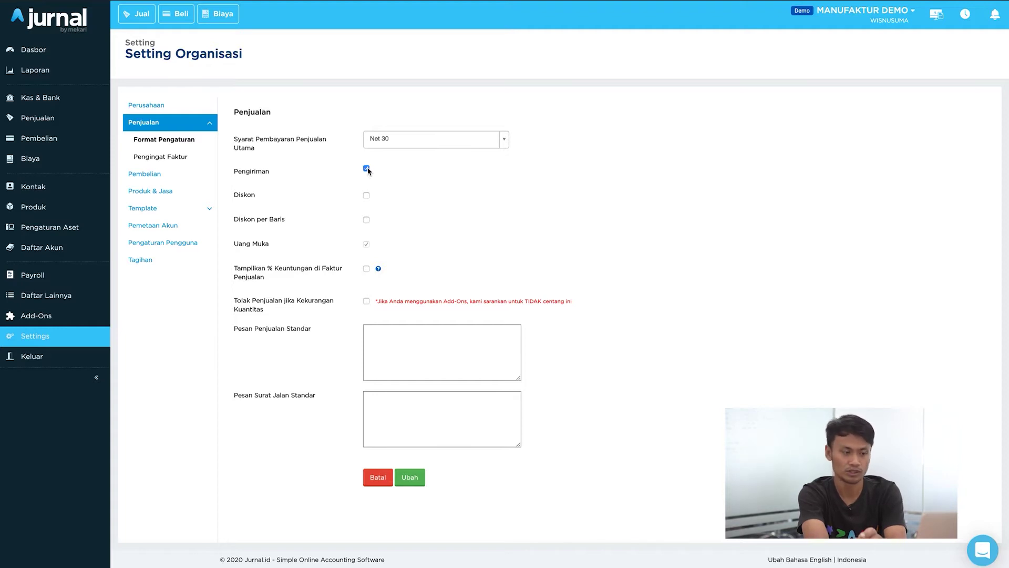
pyautogui.click(367, 195)
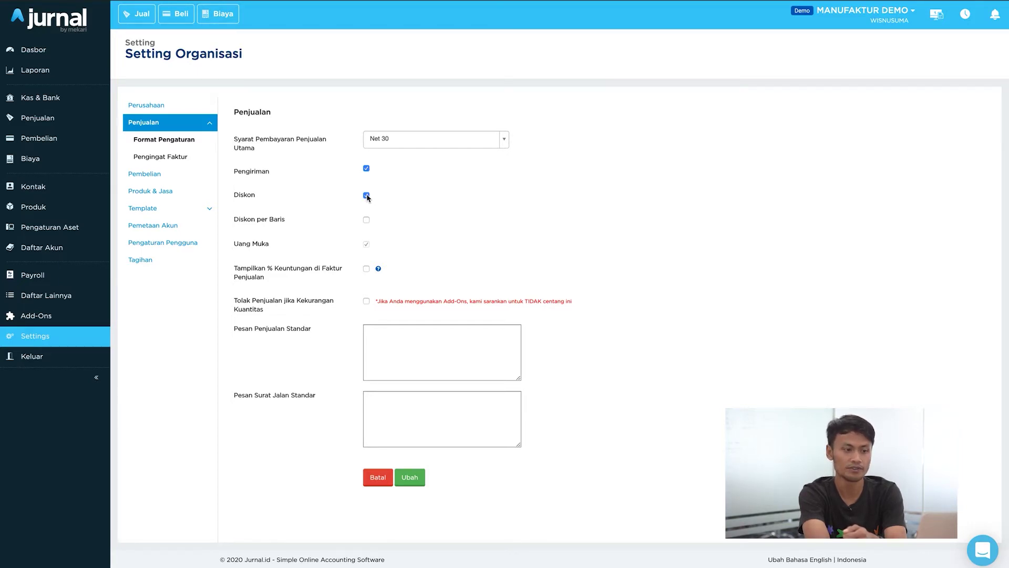
pyautogui.click(367, 220)
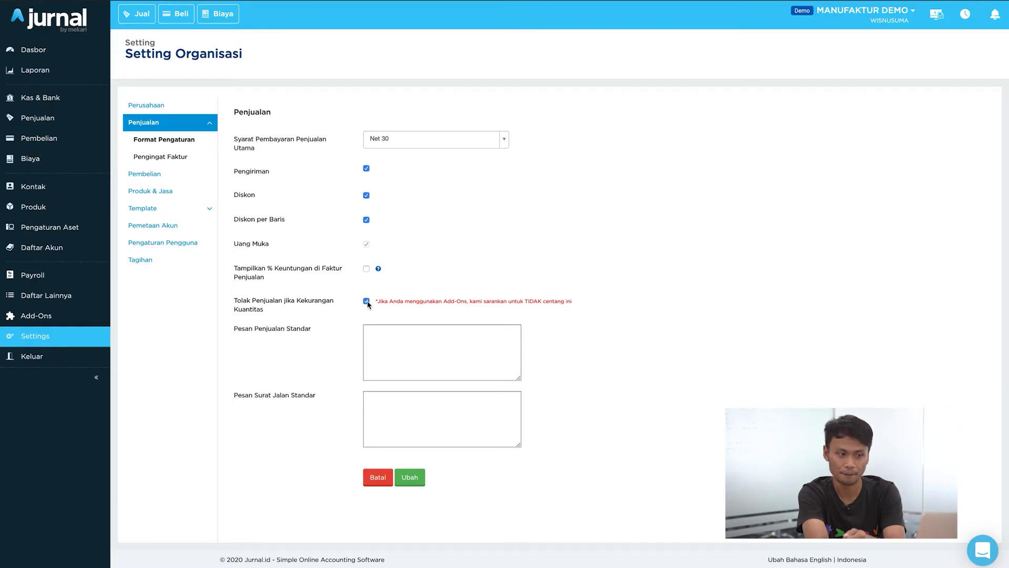
pyautogui.click(411, 478)
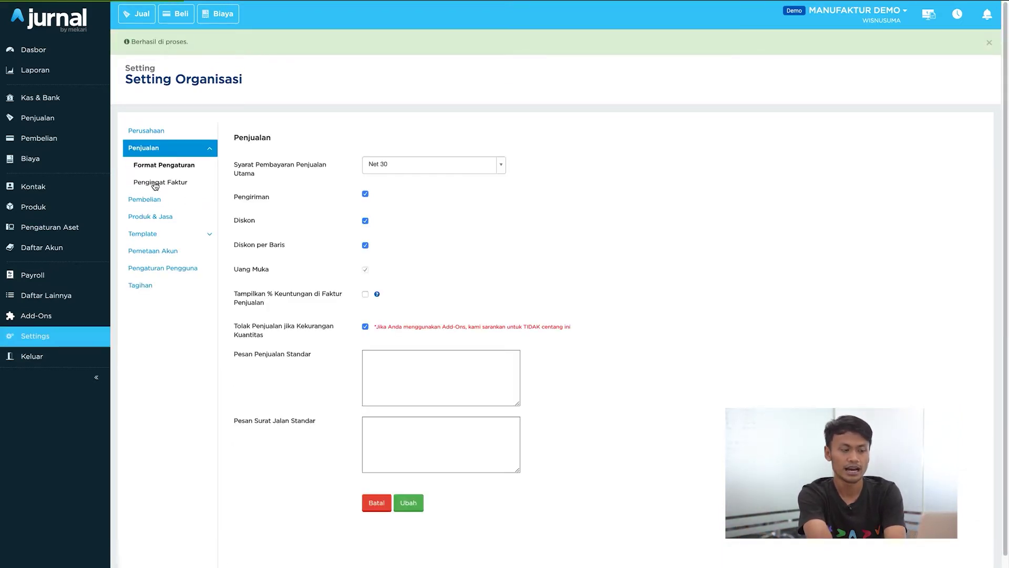
# In the Pembelian settings, enable Pengiriman, Diskon and Diskon per Baris, and save.
pyautogui.click(154, 202)
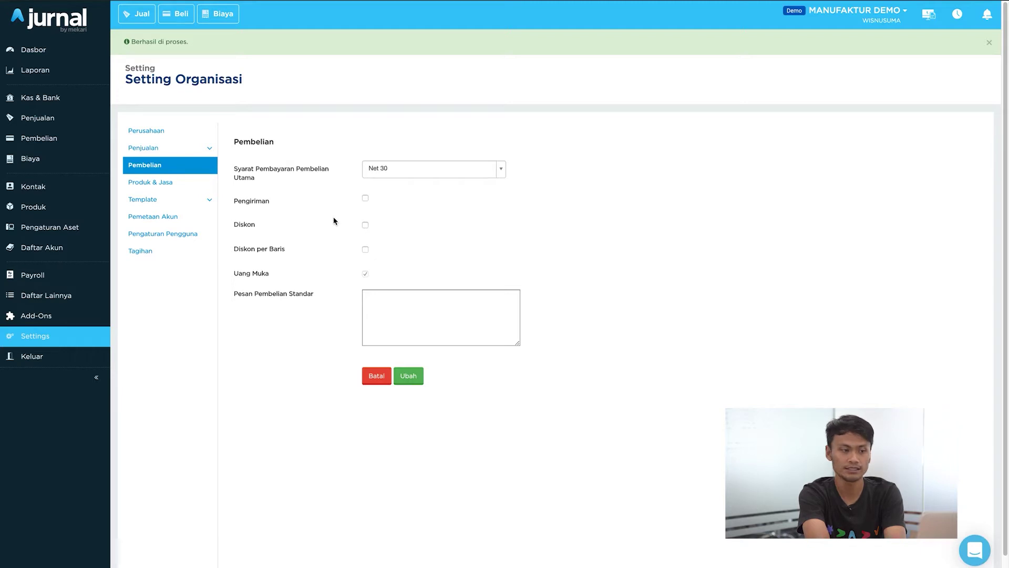
pyautogui.click(365, 199)
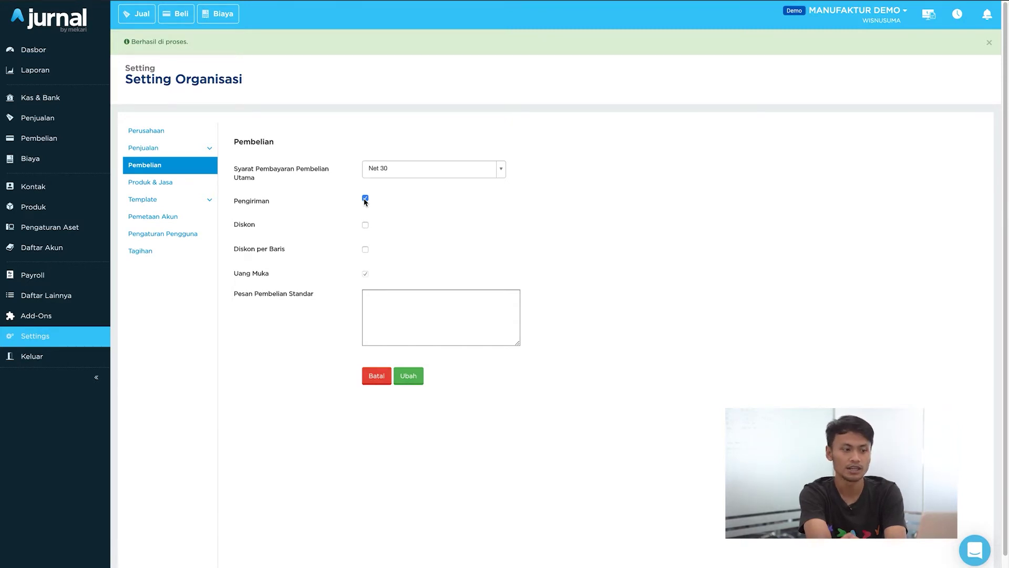
pyautogui.click(366, 227)
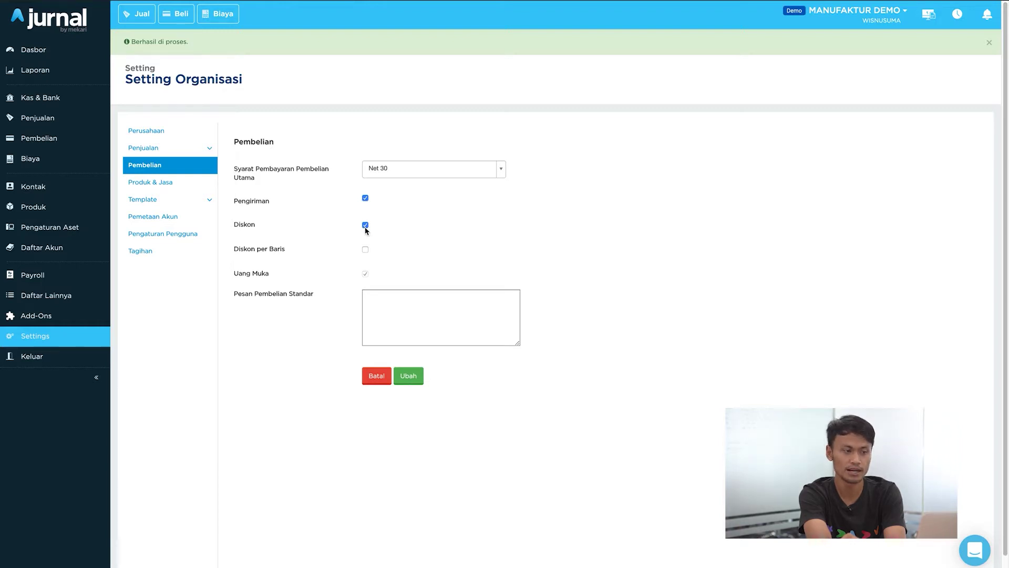
pyautogui.click(366, 249)
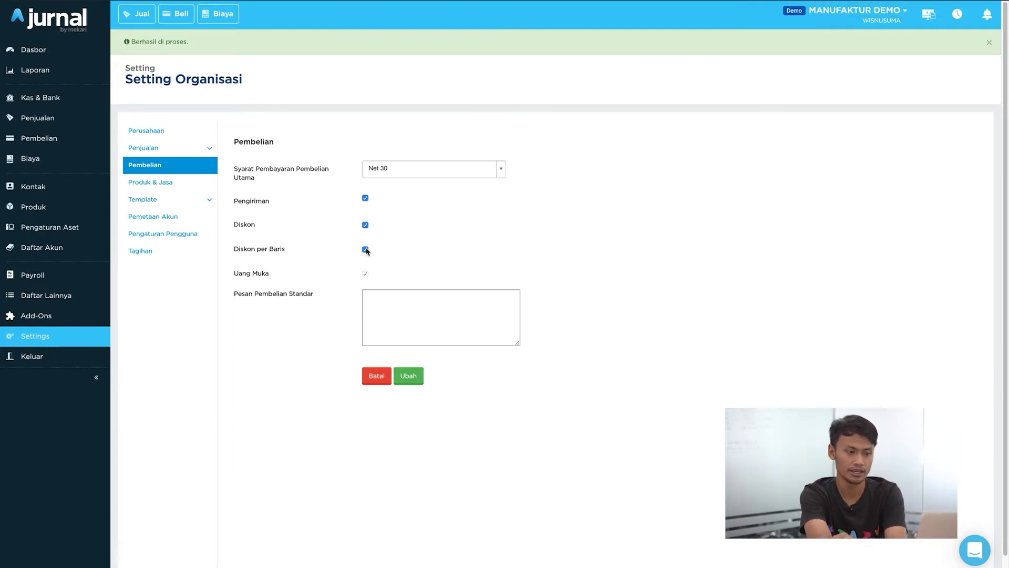
pyautogui.click(408, 379)
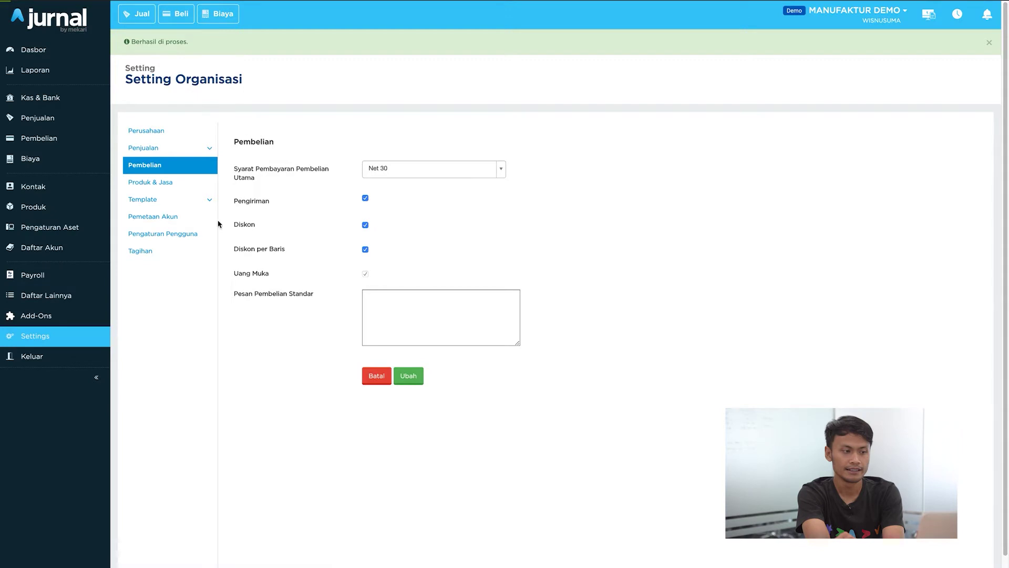
# Check the Produk & Jasa settings and look through the complete Daftar Akun from assets to tax accounts.
pyautogui.click(151, 184)
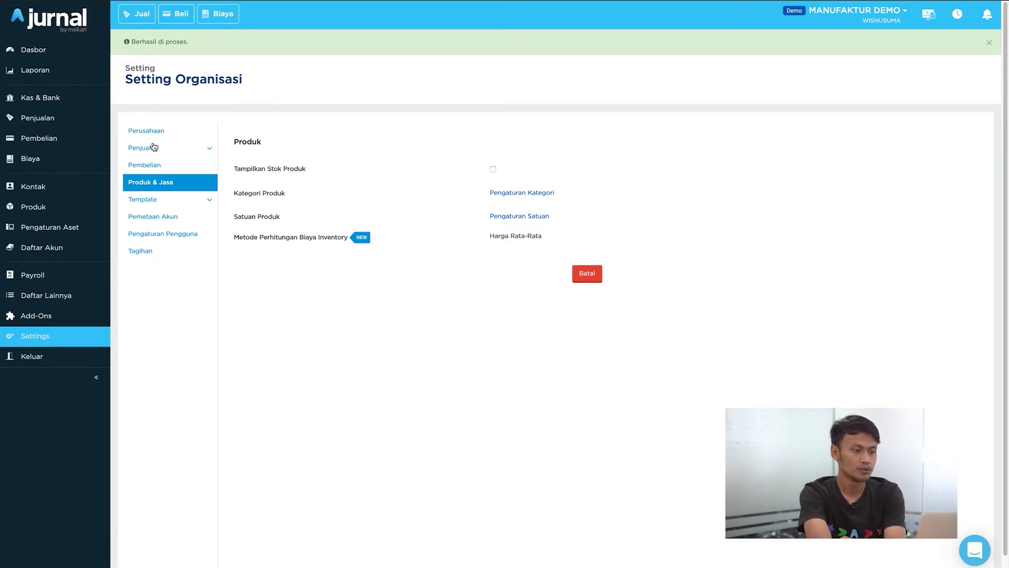
pyautogui.click(54, 255)
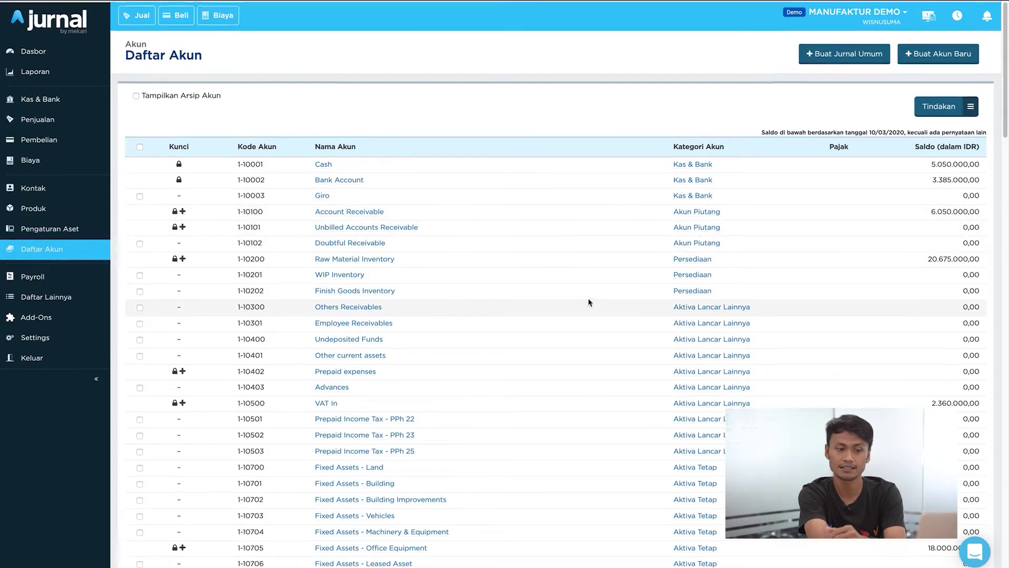
pyautogui.scroll(-2, 588, 302)
pyautogui.scroll(-7, 589, 302)
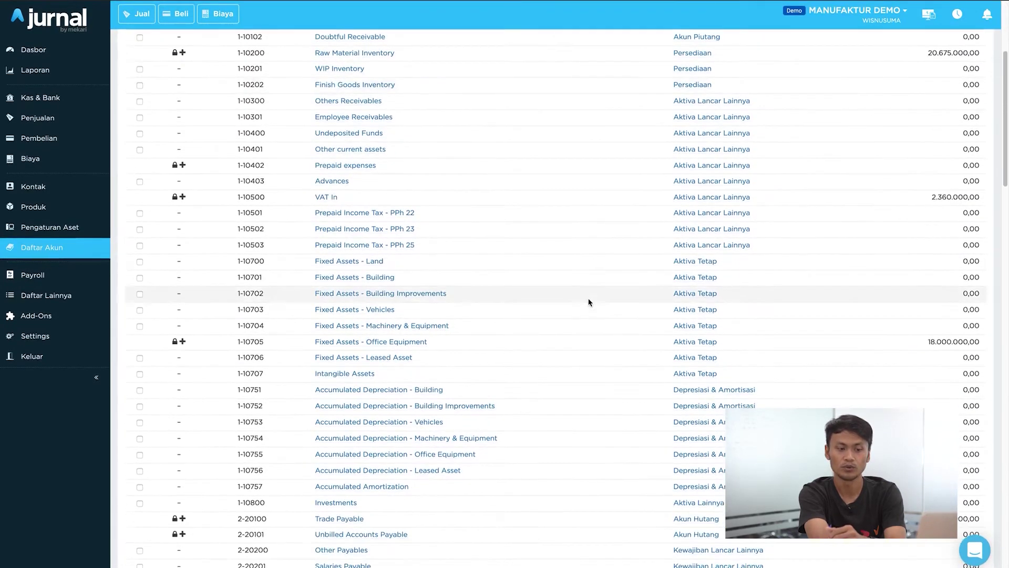
pyautogui.scroll(-1, 589, 302)
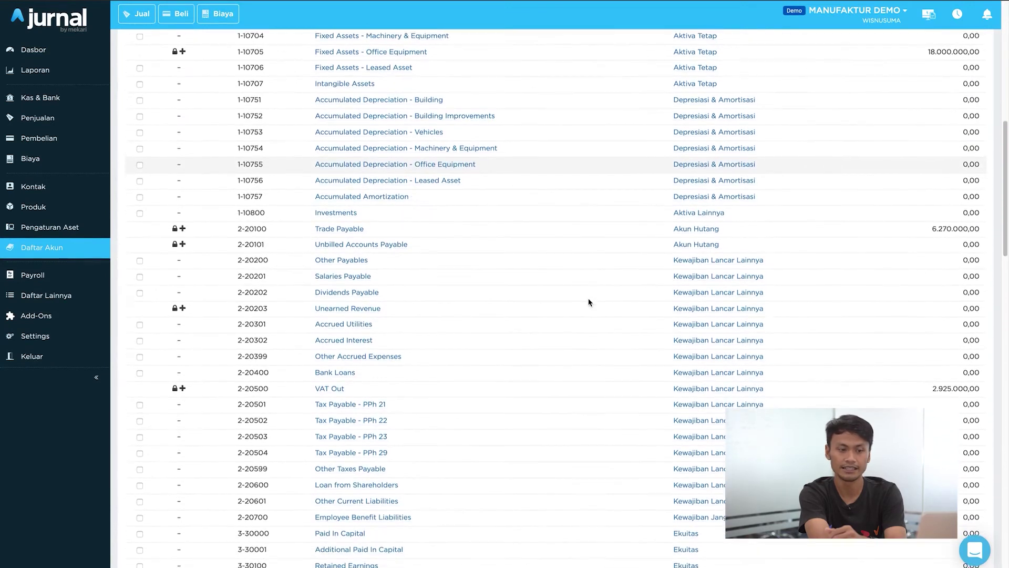
pyautogui.scroll(-1, 588, 302)
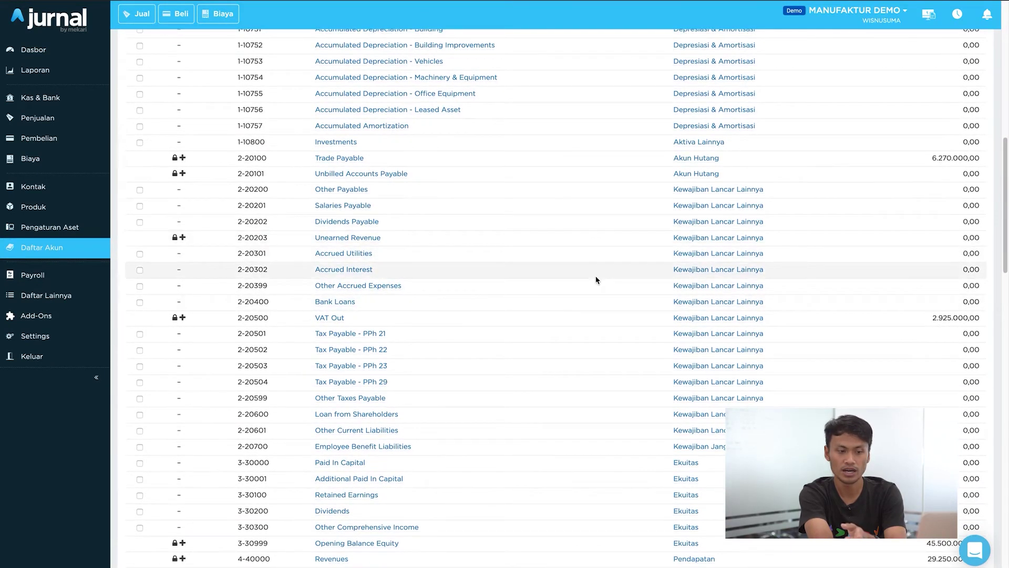
pyautogui.scroll(-5, 597, 280)
pyautogui.scroll(-4, 597, 279)
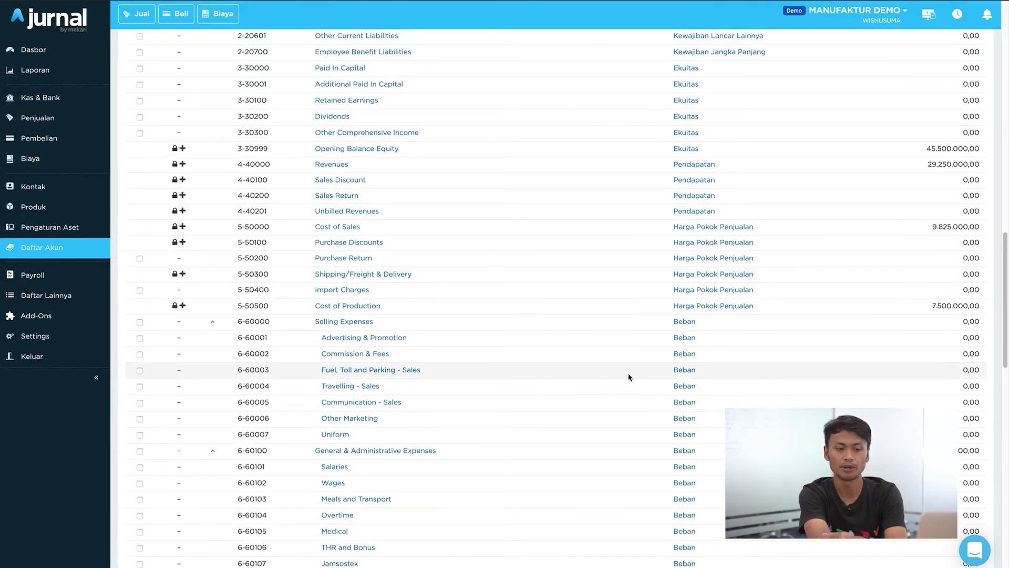
pyautogui.scroll(-10, 629, 376)
pyautogui.scroll(-2, 628, 376)
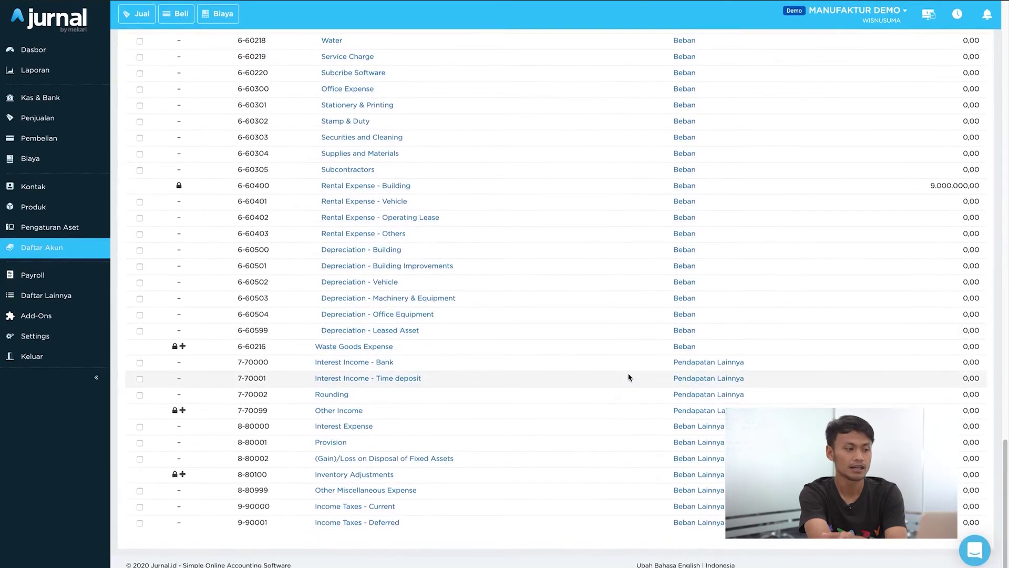
# Start a new product in the Produk list and name it Kain CVC.
pyautogui.click(57, 210)
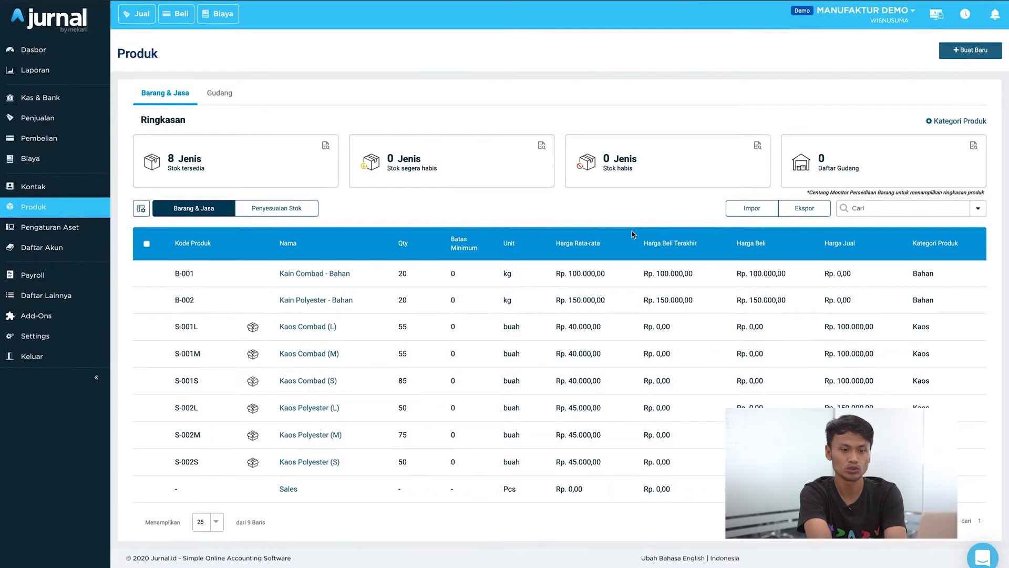
pyautogui.click(965, 55)
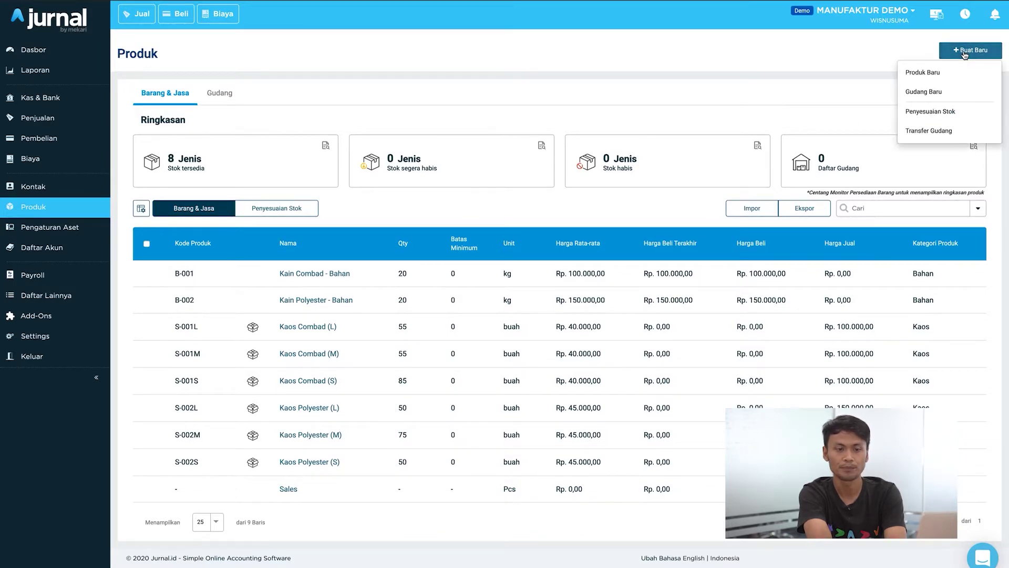
pyautogui.click(926, 77)
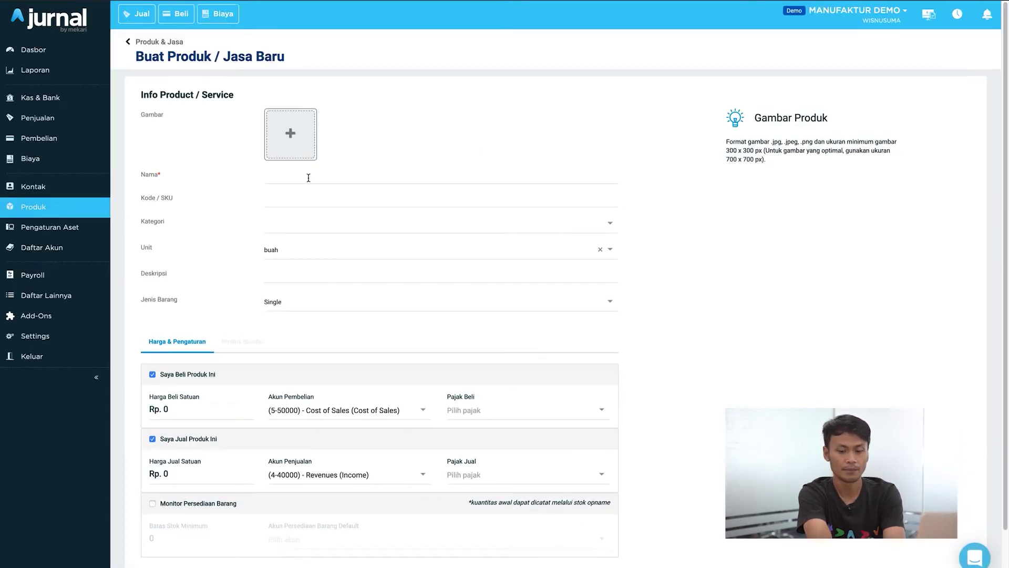
pyautogui.click(294, 177)
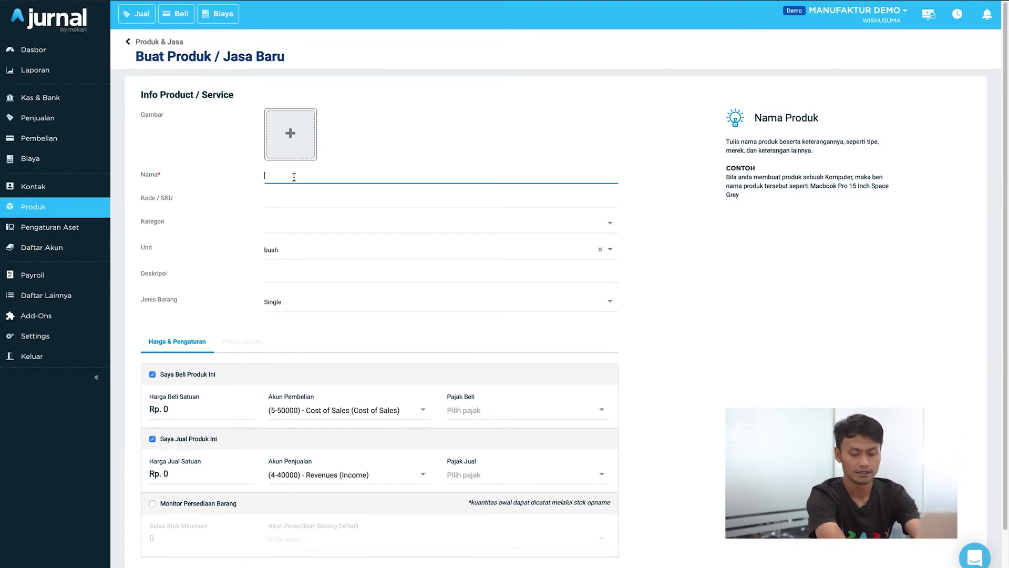
pyautogui.write('Kain CVC')
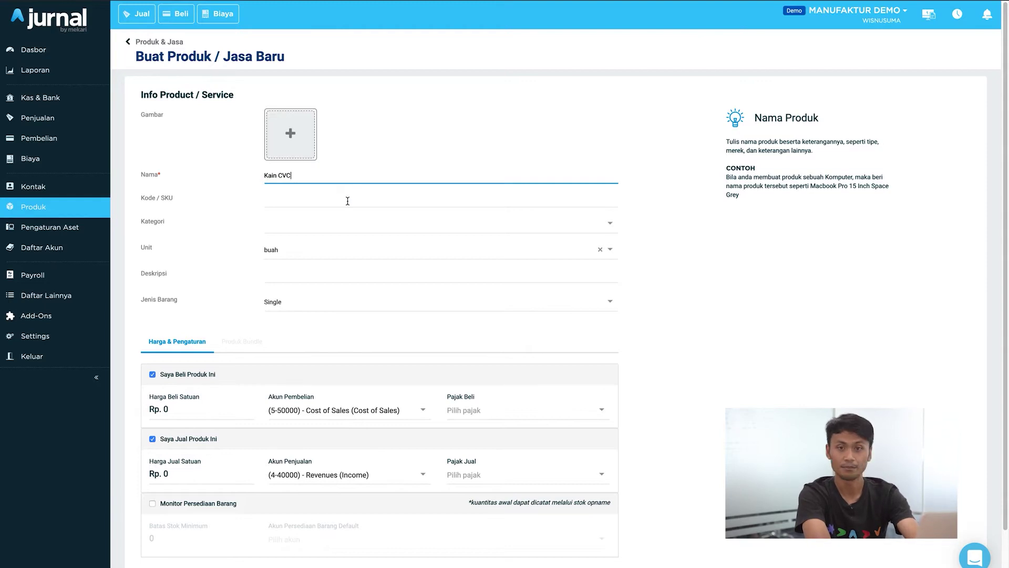
# Give the new product the code B-003 and assign it to the category Bahan.
pyautogui.click(306, 200)
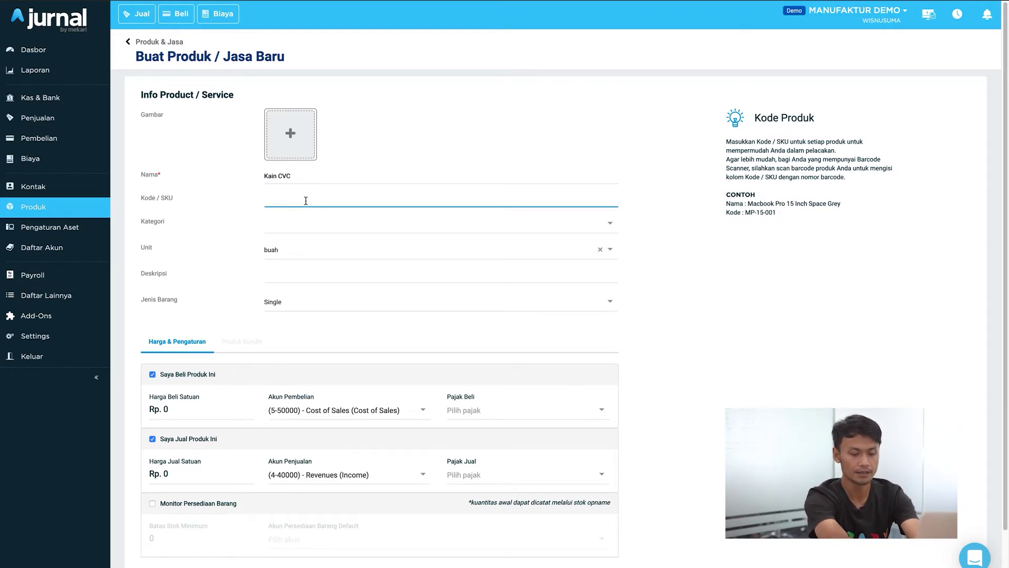
pyautogui.write('B')
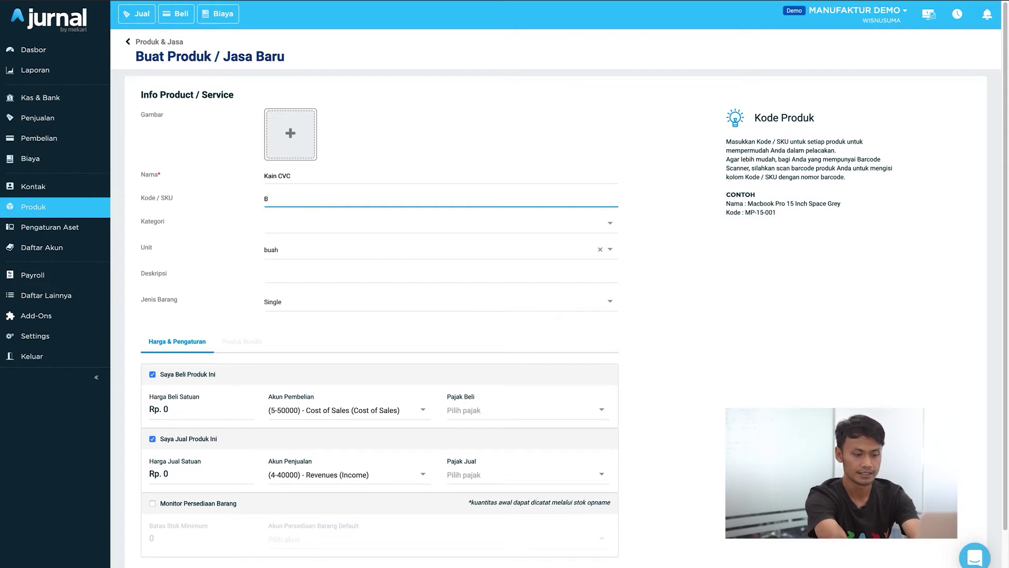
pyautogui.write('-00')
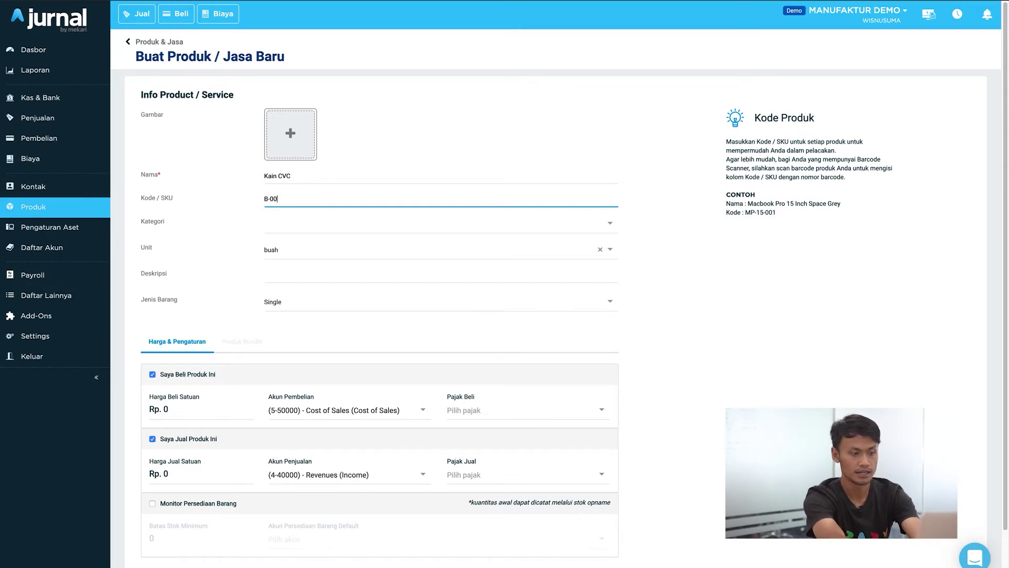
pyautogui.write('3')
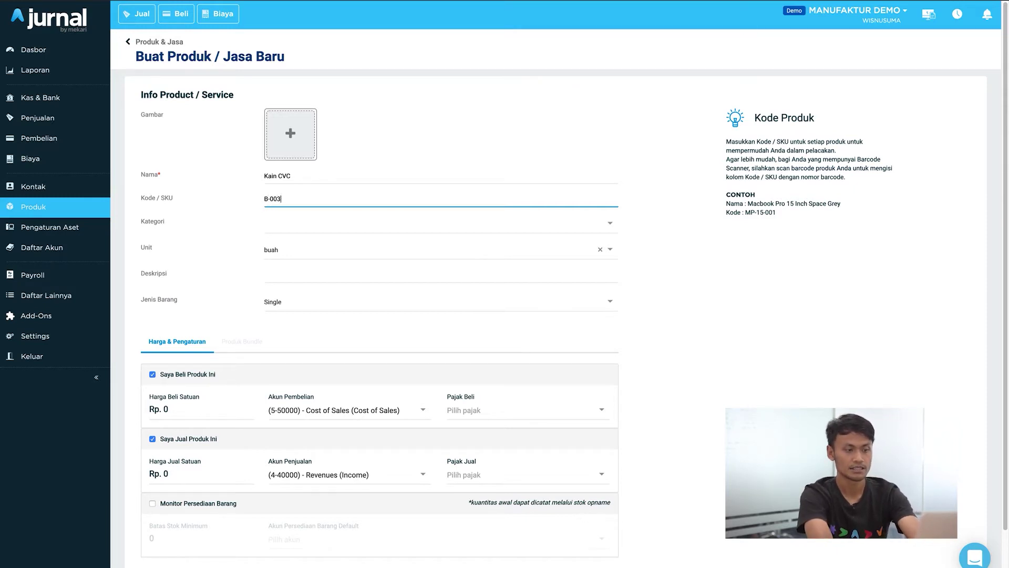
pyautogui.click(376, 228)
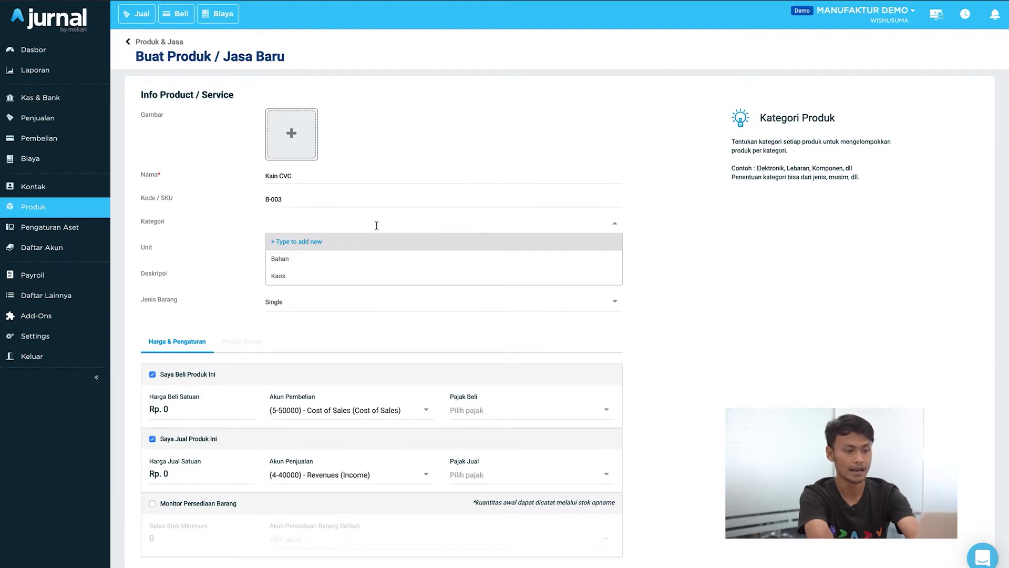
pyautogui.click(339, 259)
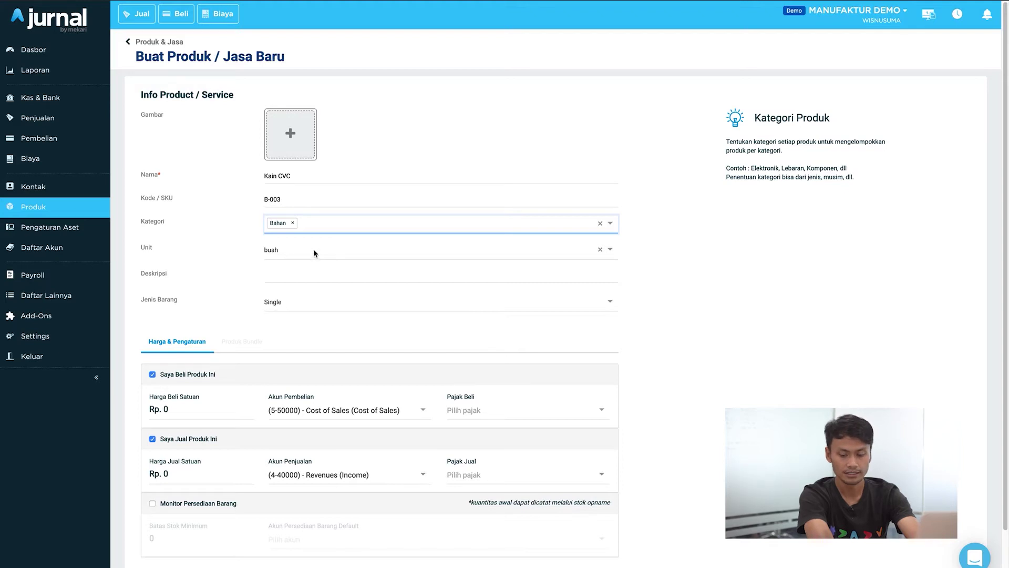
# Set the new Kain CVC product's unit to kg and keep its Jenis Barang as Single.
pyautogui.click(314, 254)
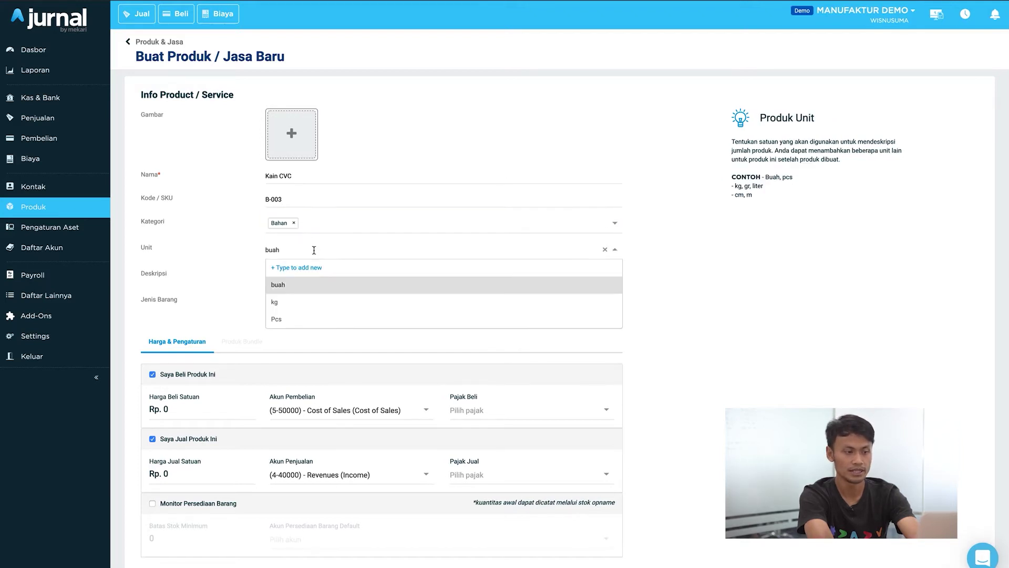
pyautogui.click(297, 307)
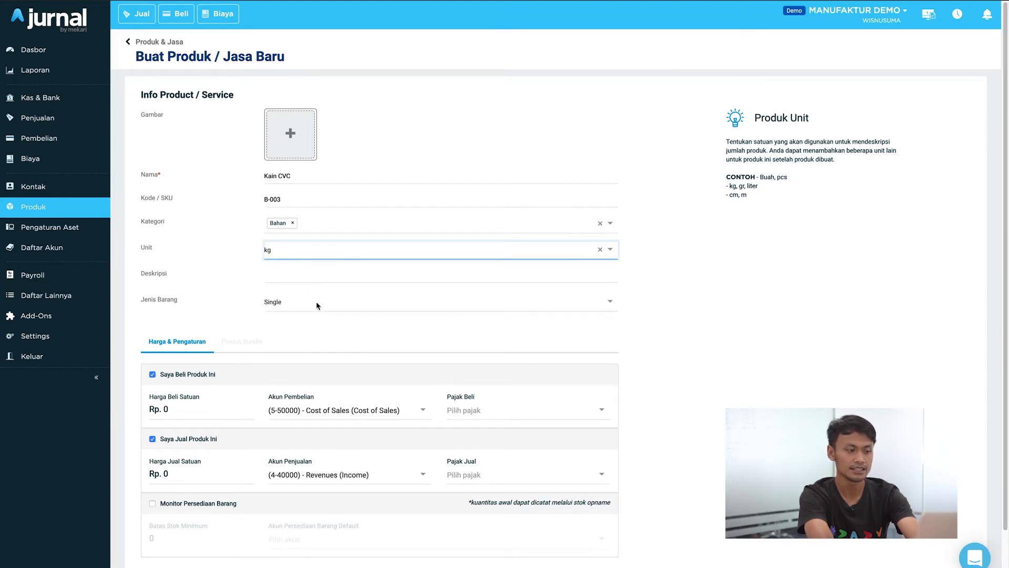
pyautogui.click(285, 303)
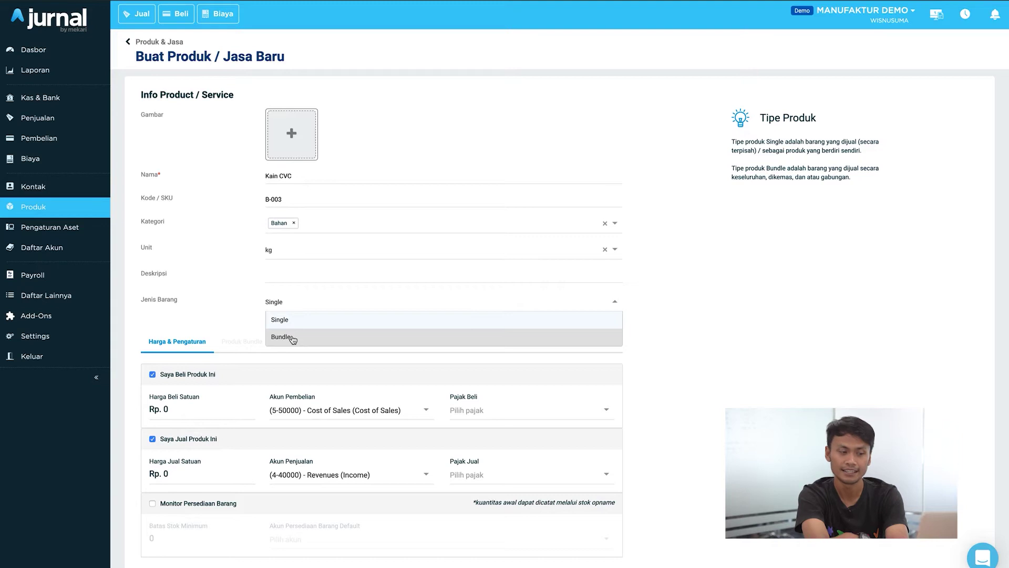
pyautogui.click(234, 293)
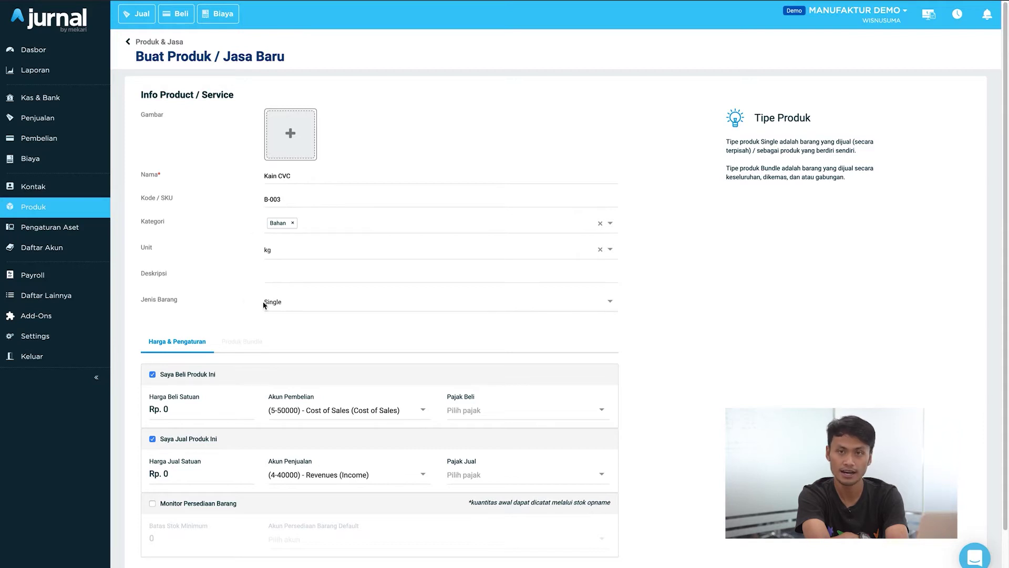
# Disable Saya Jual Produk Ini, enable Monitor Persediaan Barang for Kain CVC, and create the product.
pyautogui.scroll(-1, 229, 299)
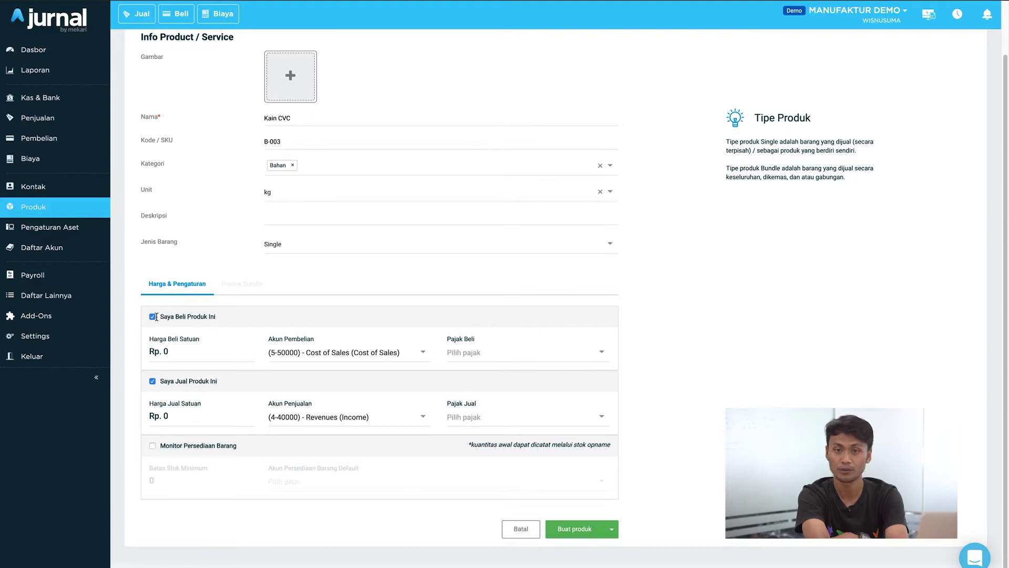
pyautogui.click(153, 381)
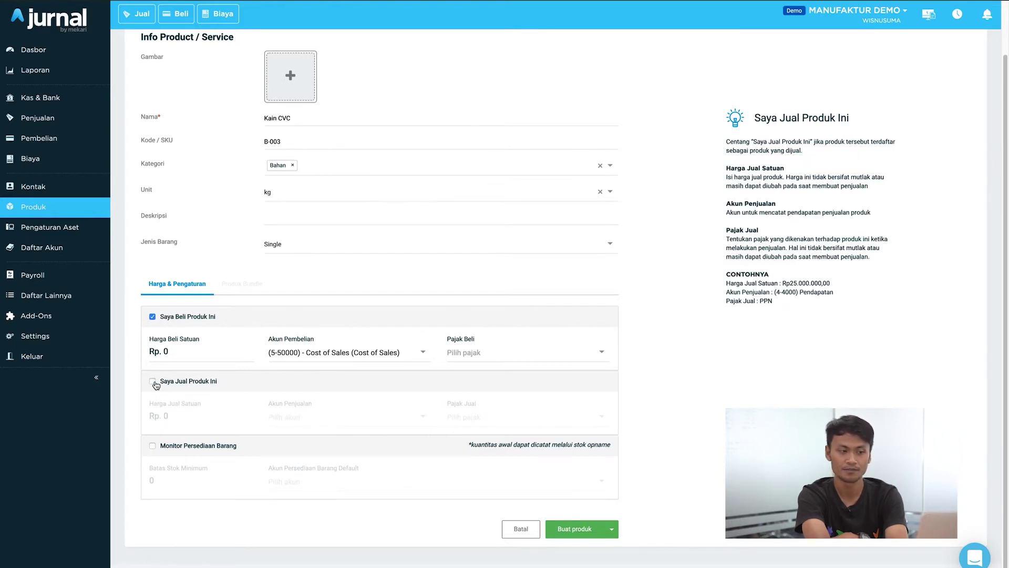
pyautogui.click(153, 447)
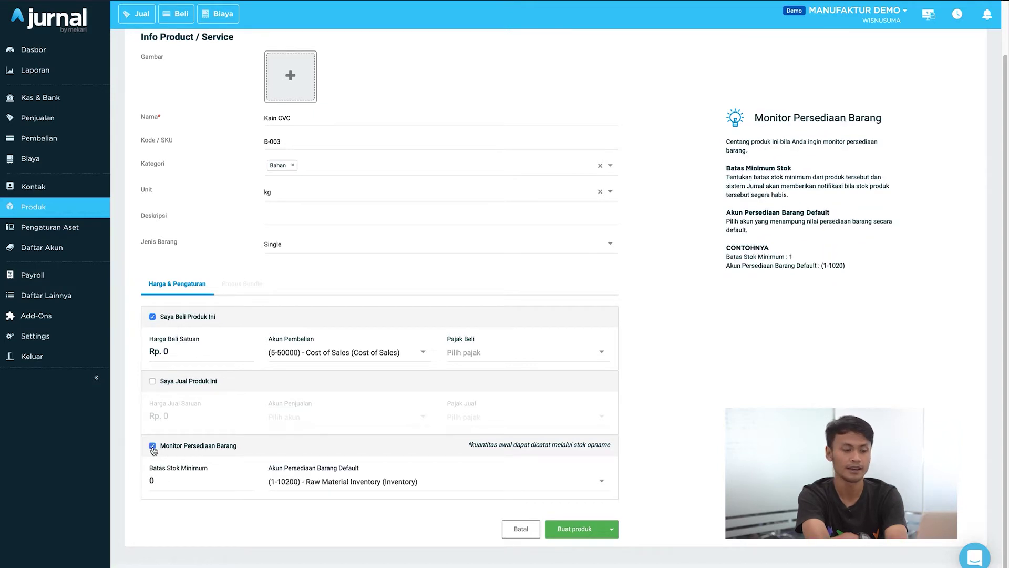
pyautogui.click(576, 532)
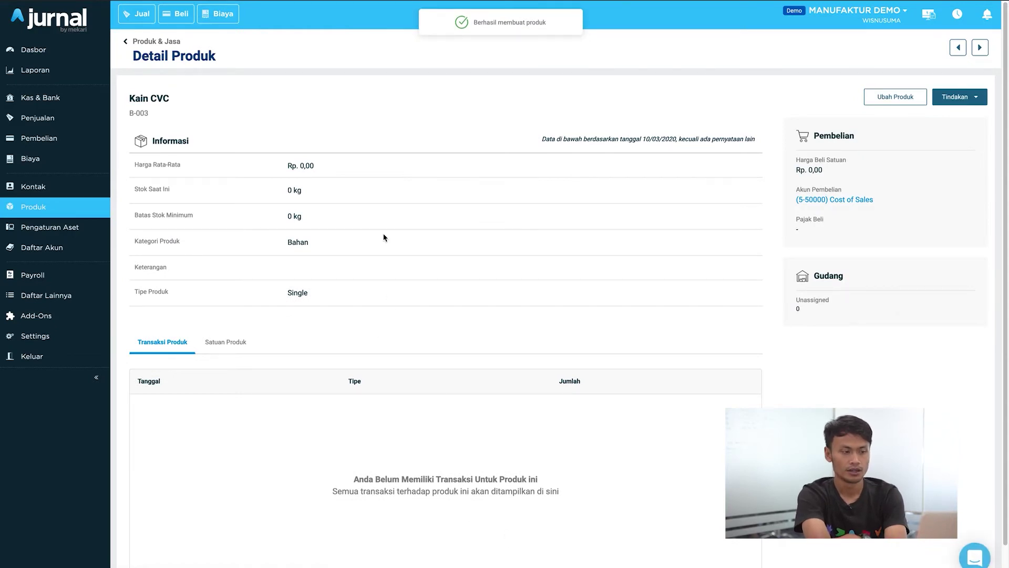
# Start another new product from the Produk list and name it Kaos CVC.
pyautogui.click(45, 213)
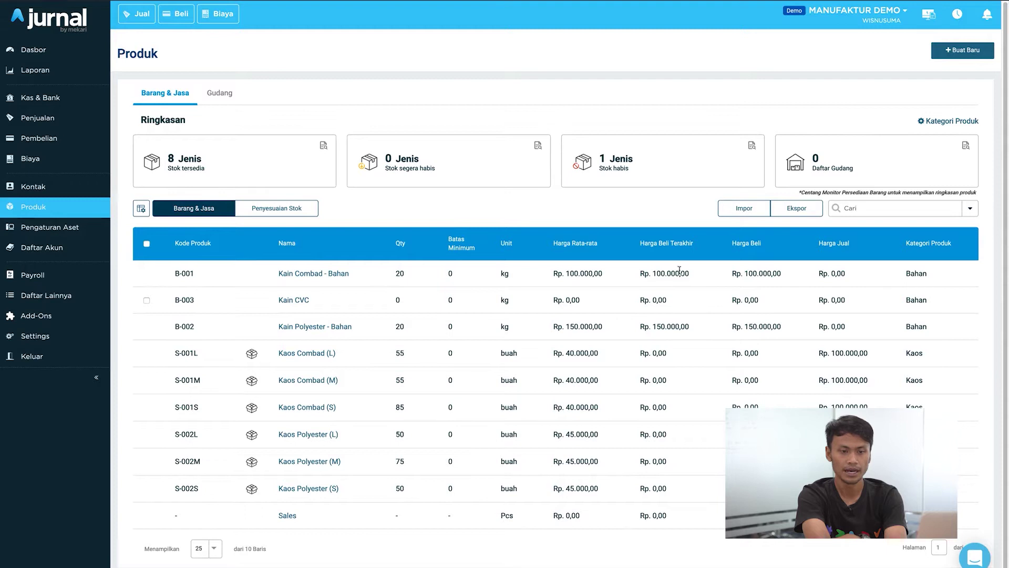
pyautogui.click(957, 54)
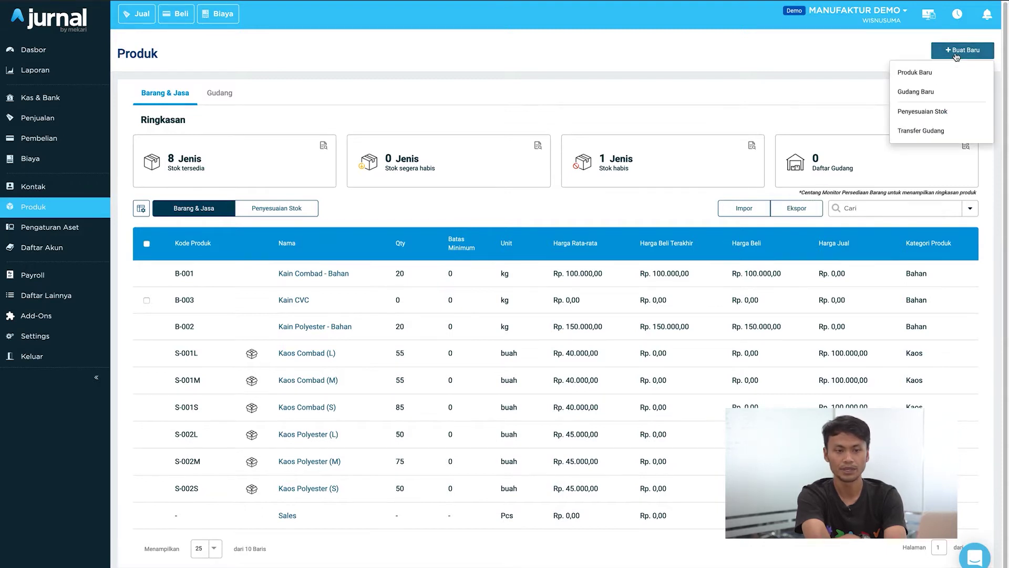
pyautogui.click(921, 74)
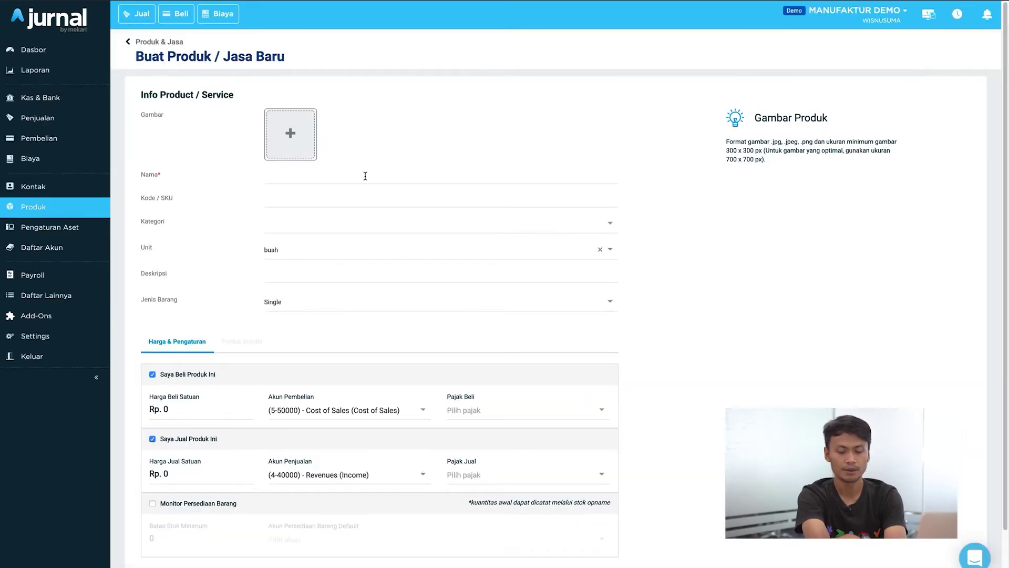
pyautogui.click(366, 176)
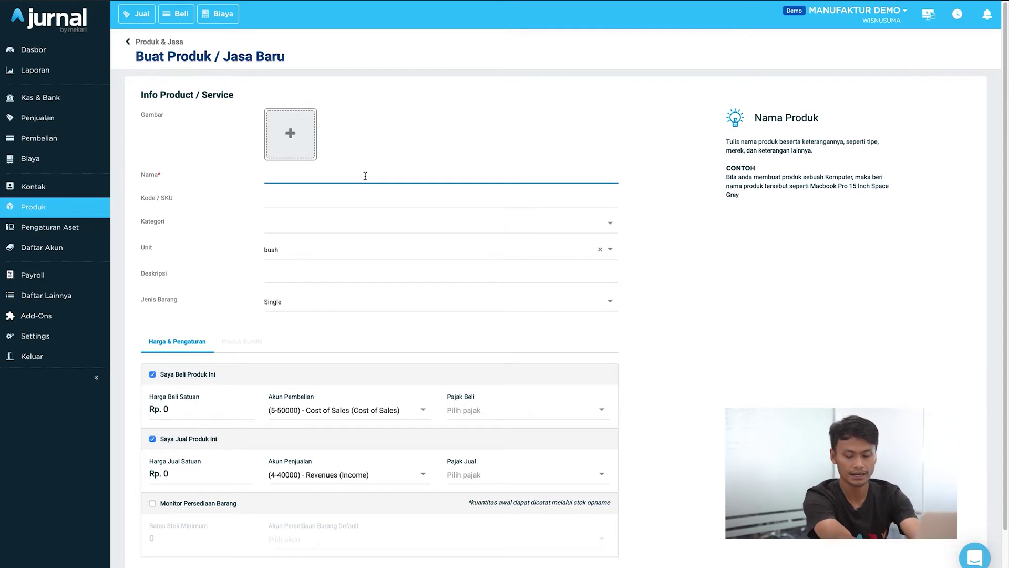
pyautogui.write('Kaos ')
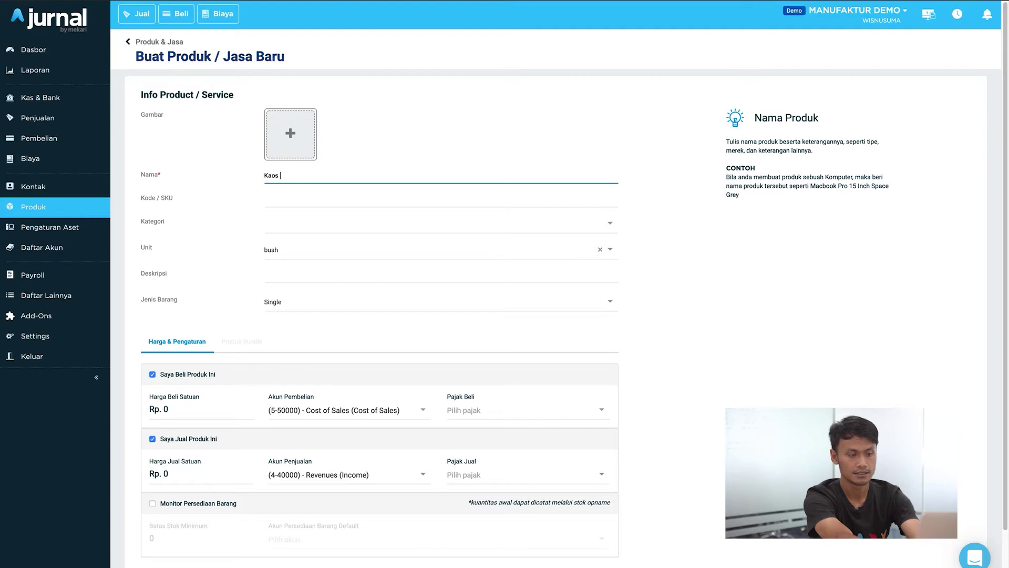
pyautogui.write('CVC')
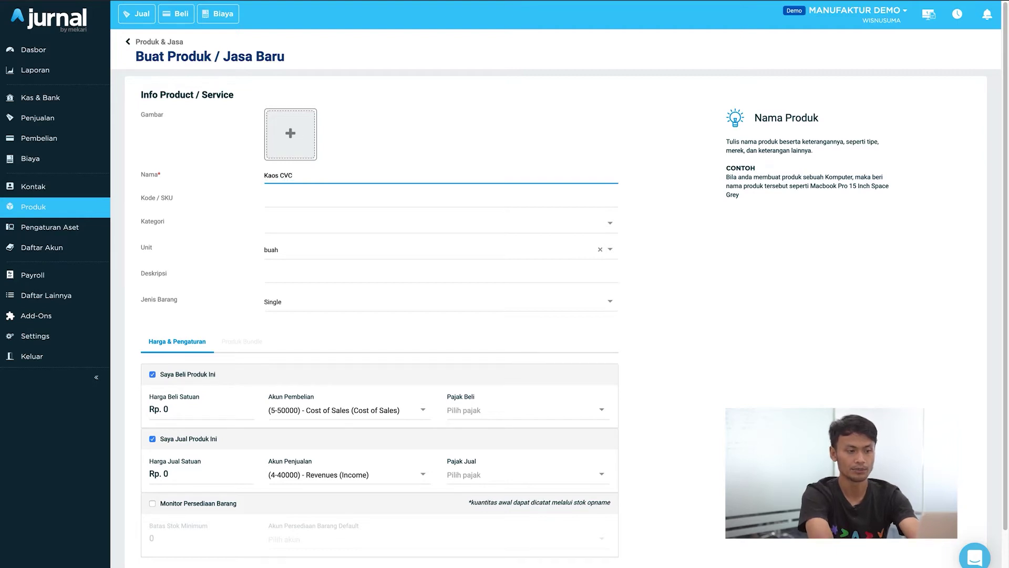
# Extend the product name to Kaos CVC (M) and give it the code S-003M.
pyautogui.click(387, 202)
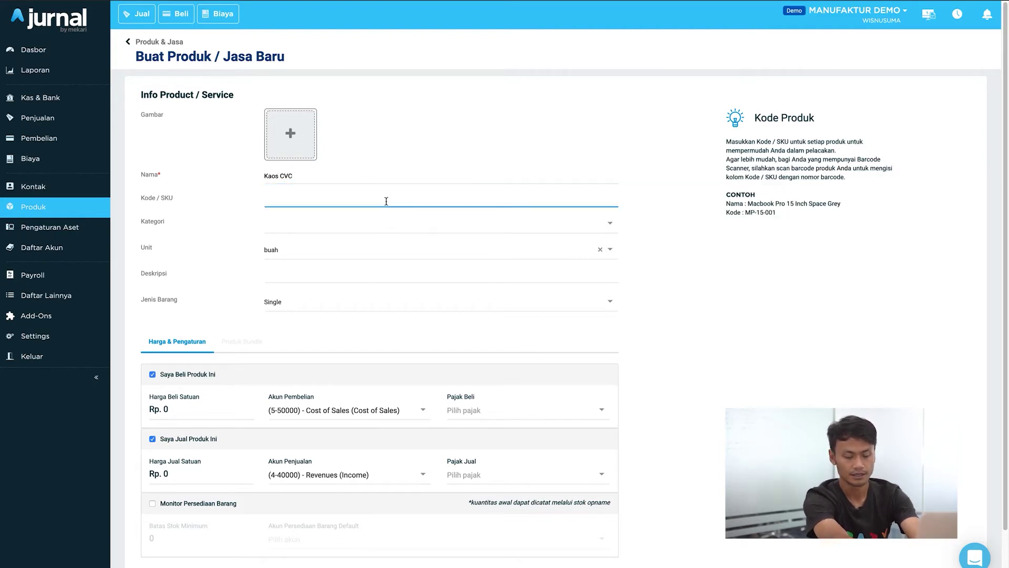
pyautogui.write('S')
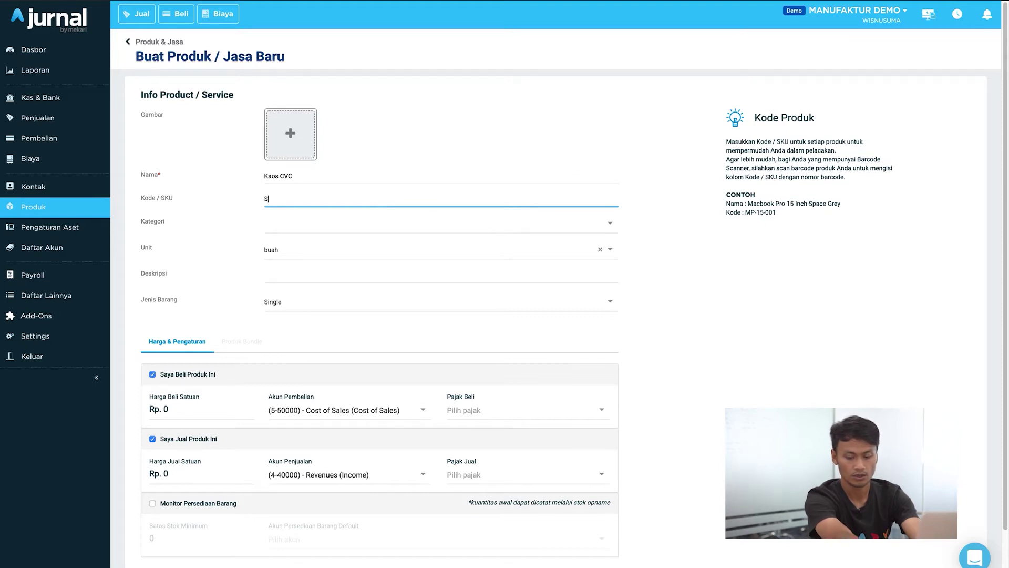
pyautogui.write('-003')
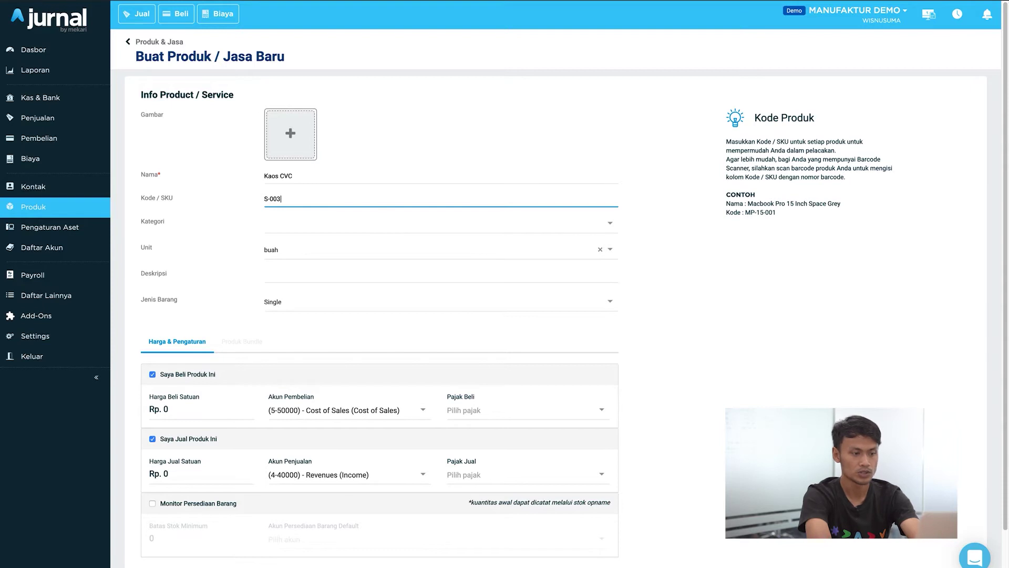
pyautogui.click(378, 174)
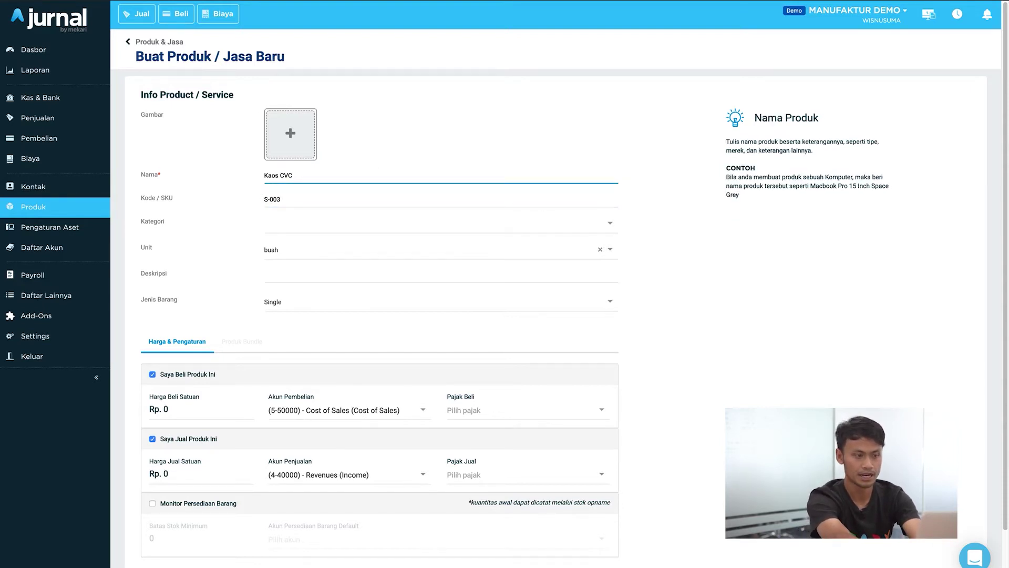
pyautogui.write('(M)')
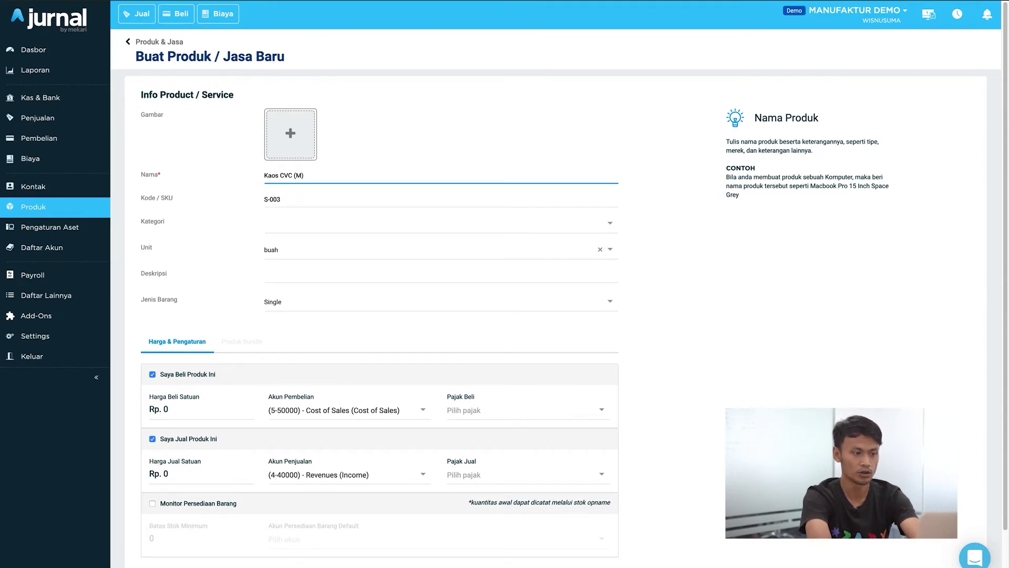
pyautogui.click(321, 201)
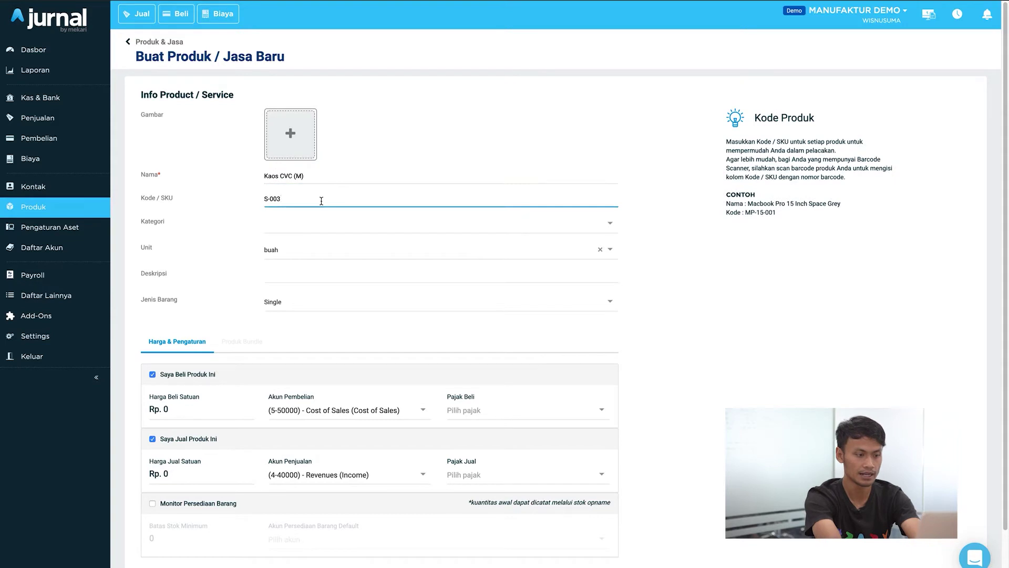
pyautogui.write('S-003M')
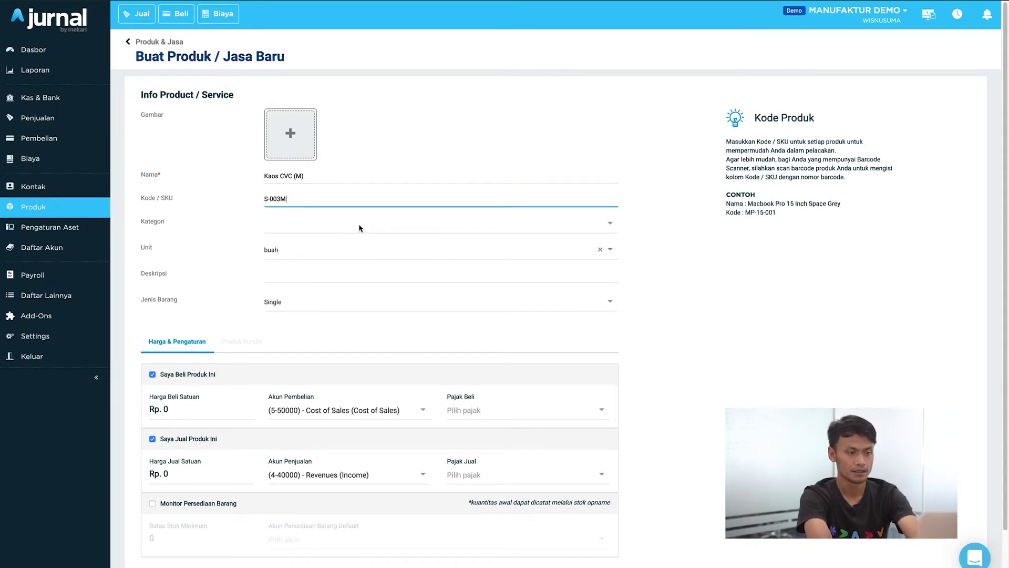
# Assign Kaos CVC (M) to the category Kaos and set its Jenis Barang to Bundle.
pyautogui.click(389, 226)
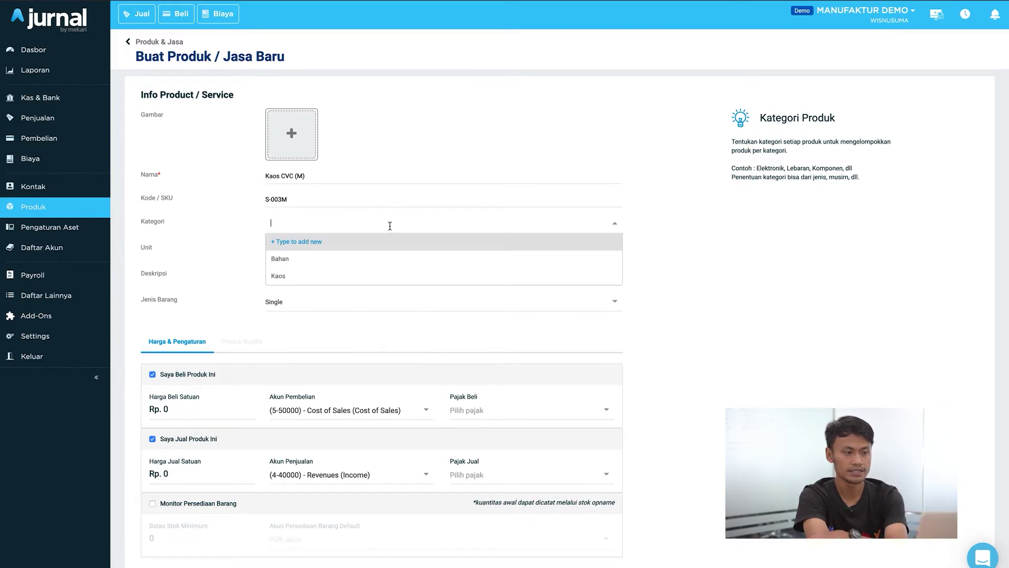
pyautogui.click(357, 282)
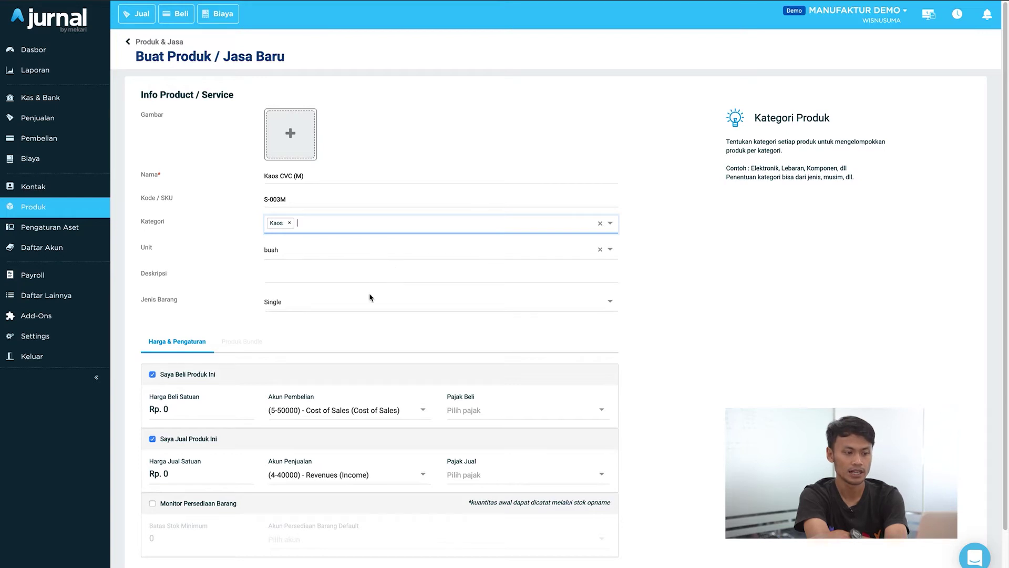
pyautogui.click(279, 305)
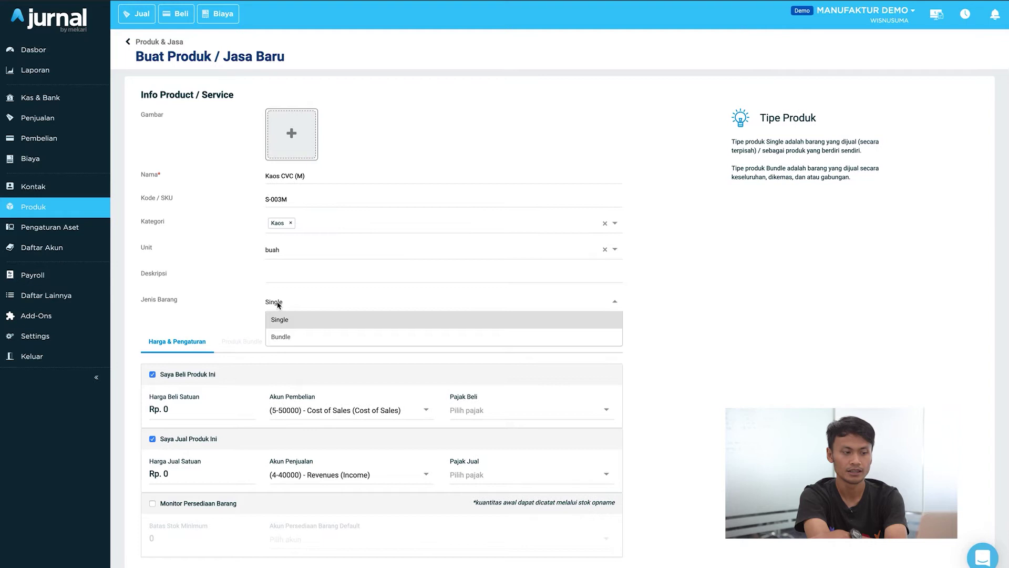
pyautogui.click(280, 337)
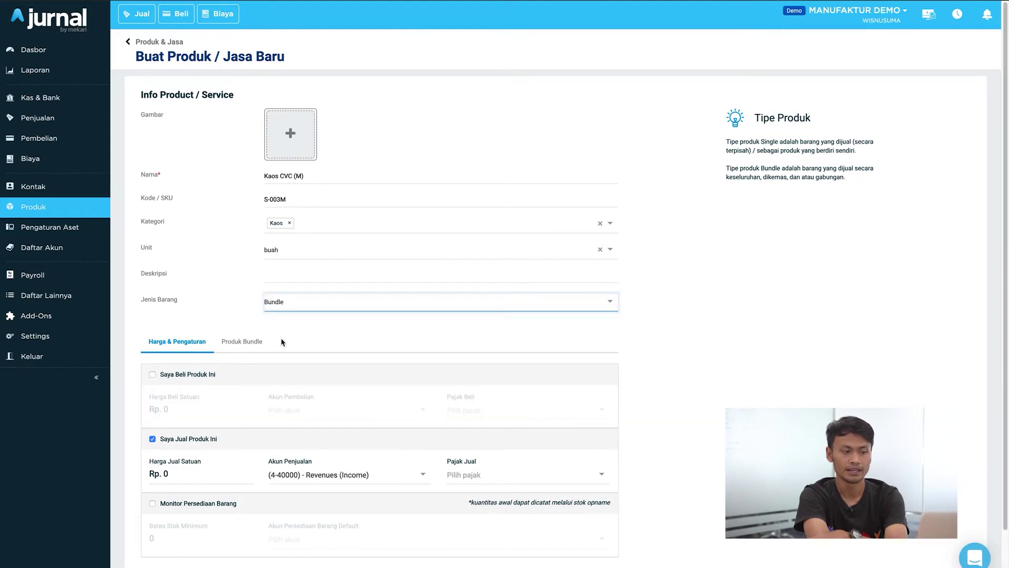
# Add B-003 | Kain CVC as the first component in the product's bundle list.
pyautogui.click(245, 344)
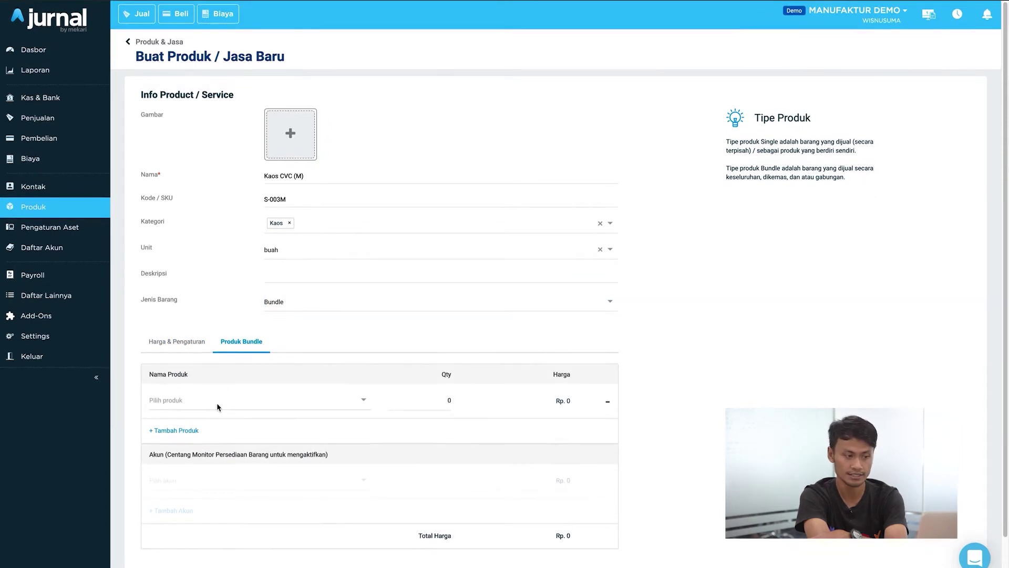
pyautogui.click(217, 403)
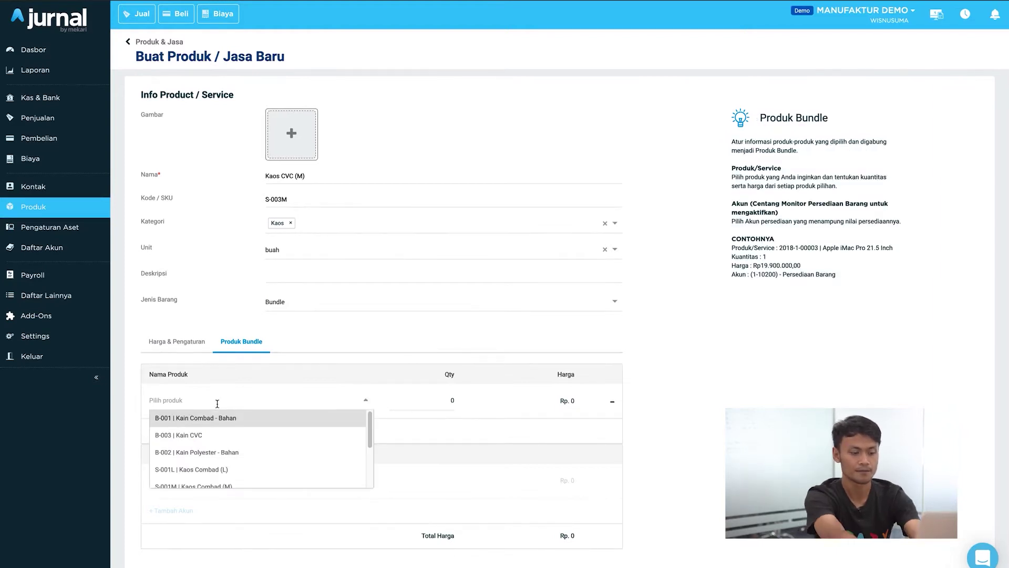
pyautogui.write('kain c')
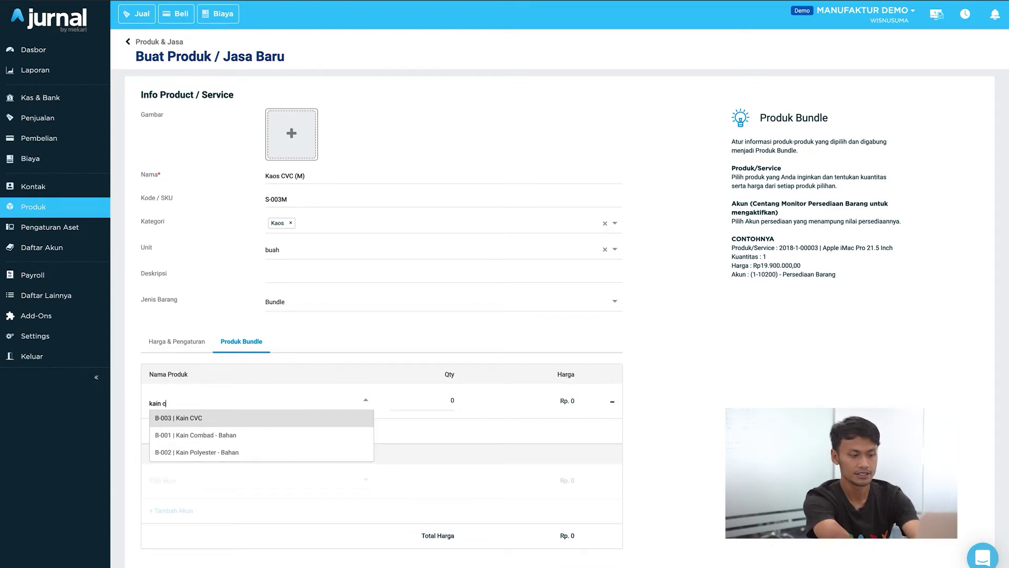
pyautogui.write('vc')
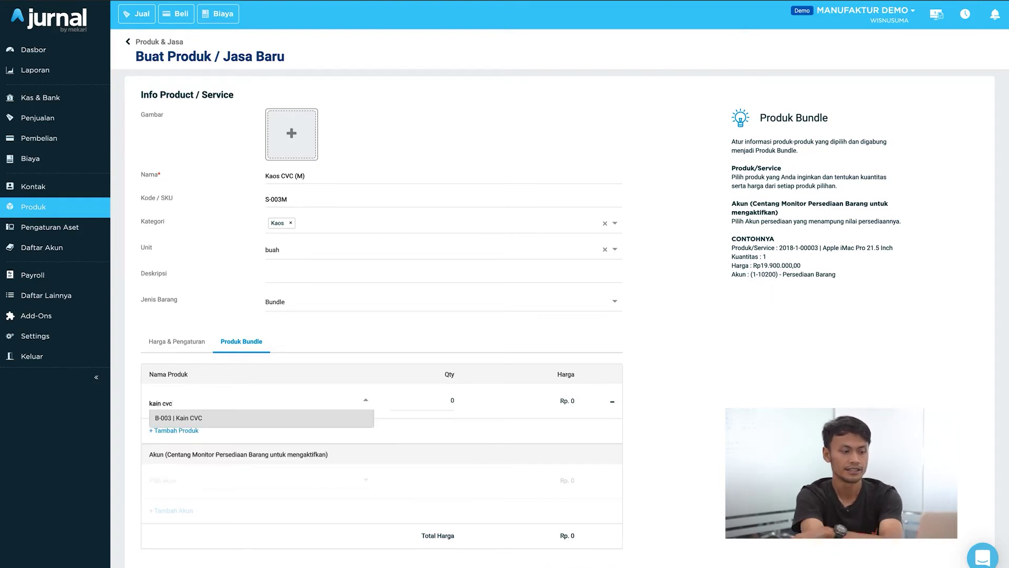
pyautogui.click(212, 425)
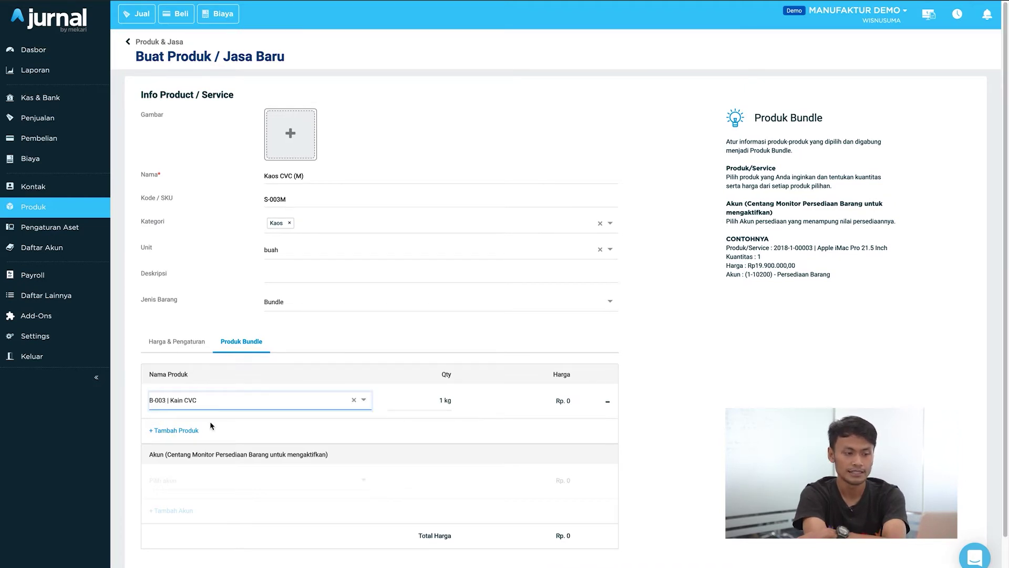
# Set the bundle quantity of the Kain CVC component to .5.
pyautogui.click(439, 403)
pyautogui.click(445, 399)
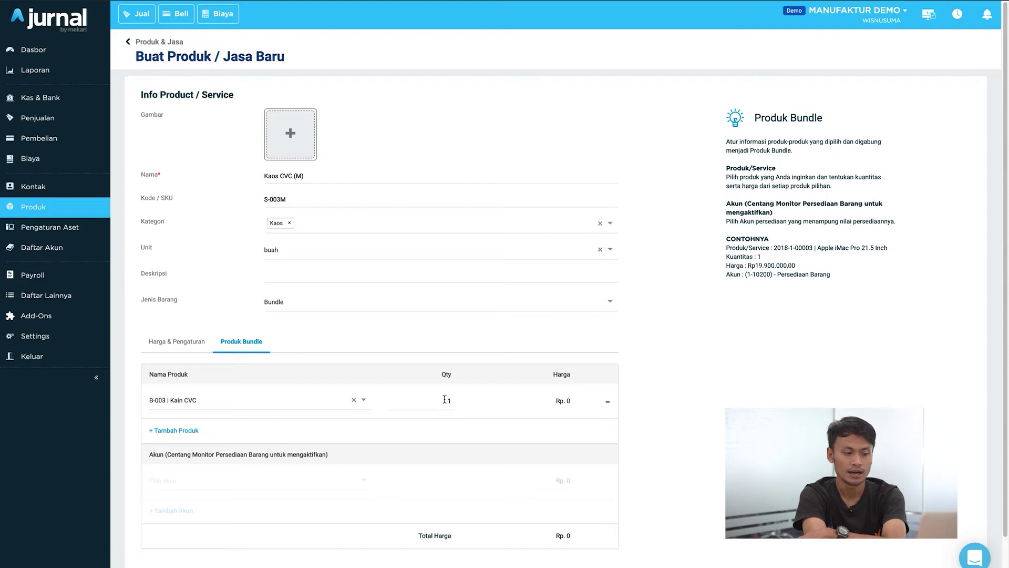
pyautogui.click(448, 399)
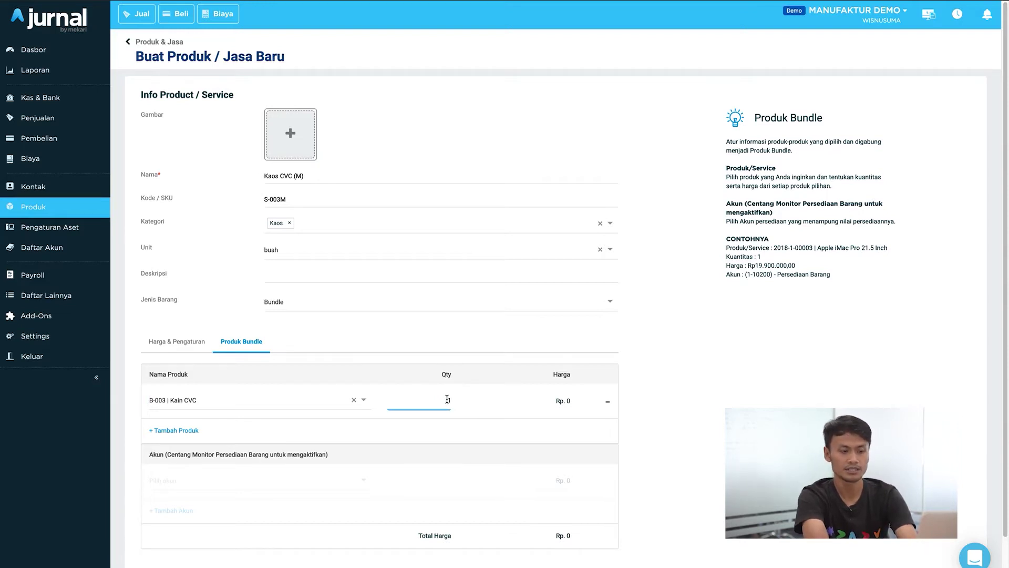
pyautogui.doubleClick(447, 400)
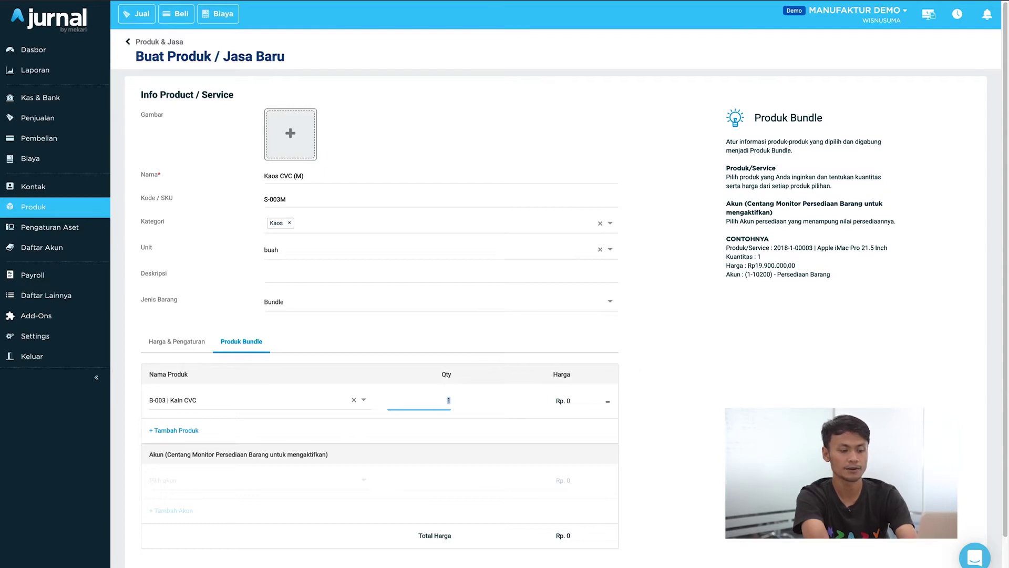
pyautogui.press('BackSpace')
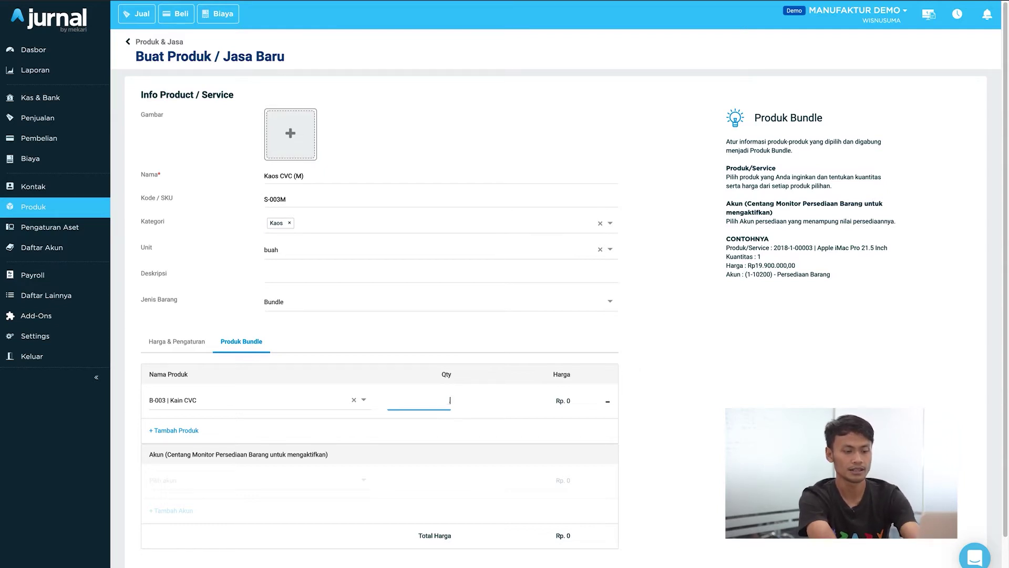
pyautogui.write('.5')
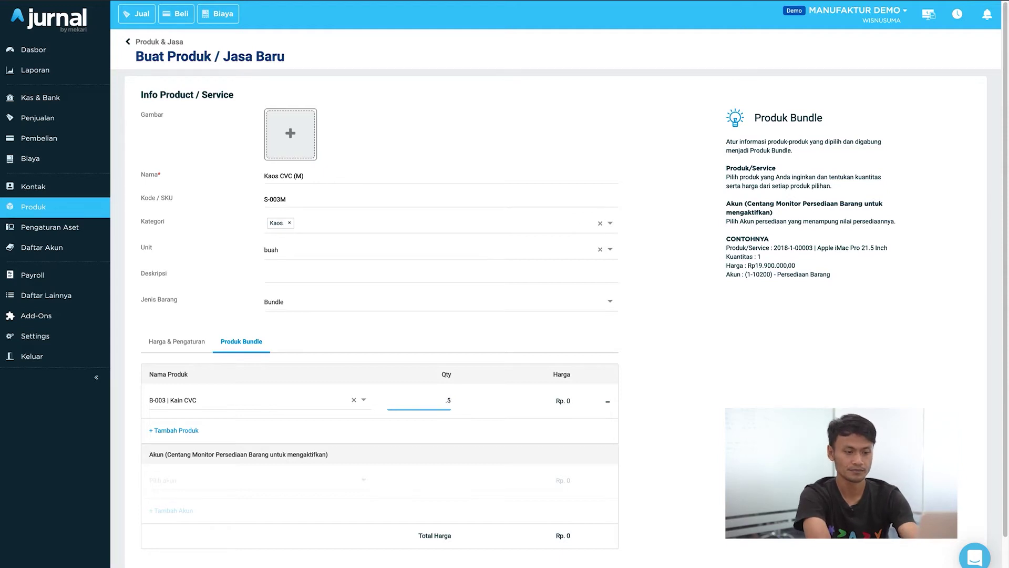
# Add an empty component row below Kain CVC in the bundle list and create the product Kaos CVC (M).
pyautogui.click(656, 398)
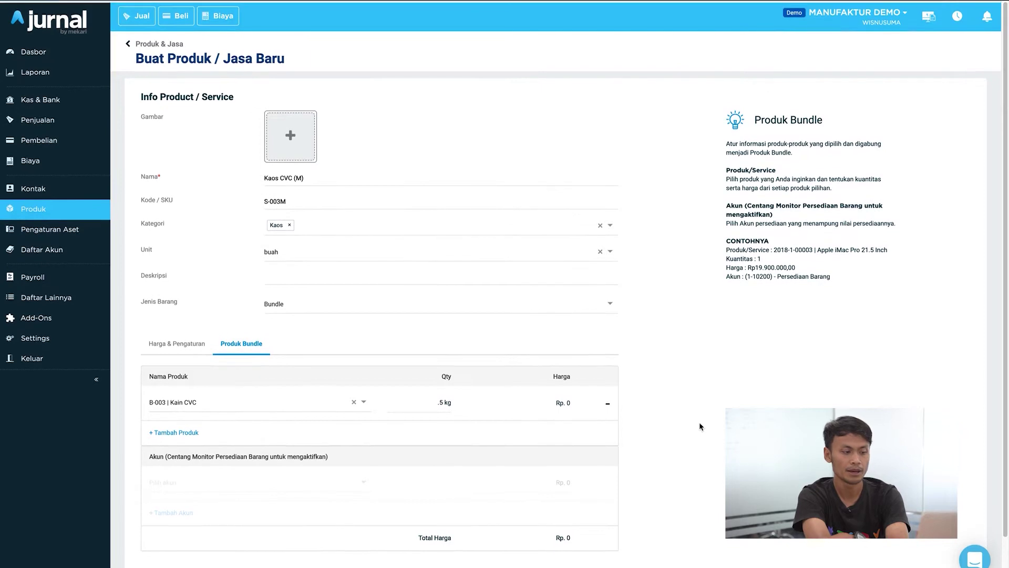
pyautogui.click(187, 432)
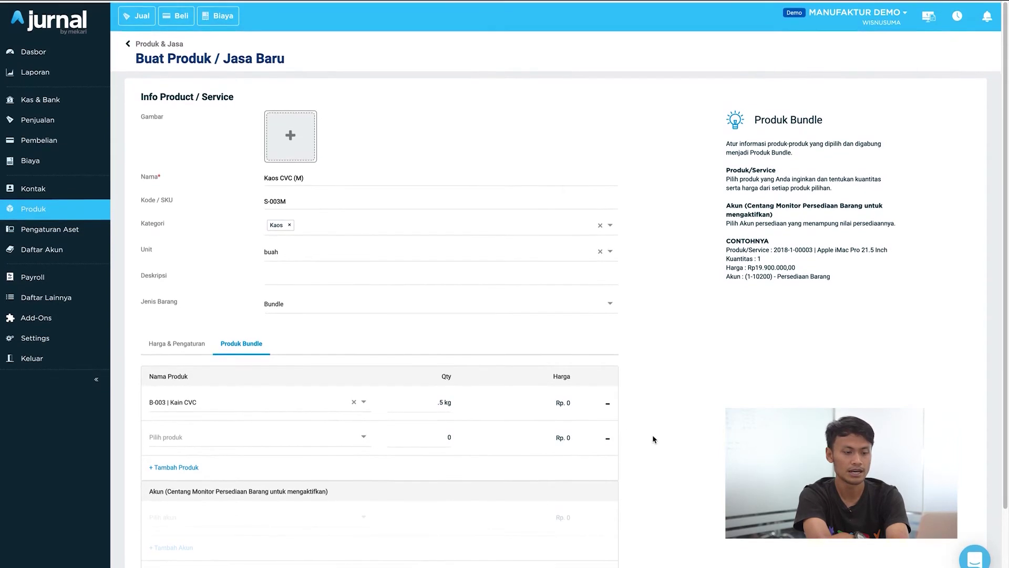
pyautogui.scroll(-2, 654, 439)
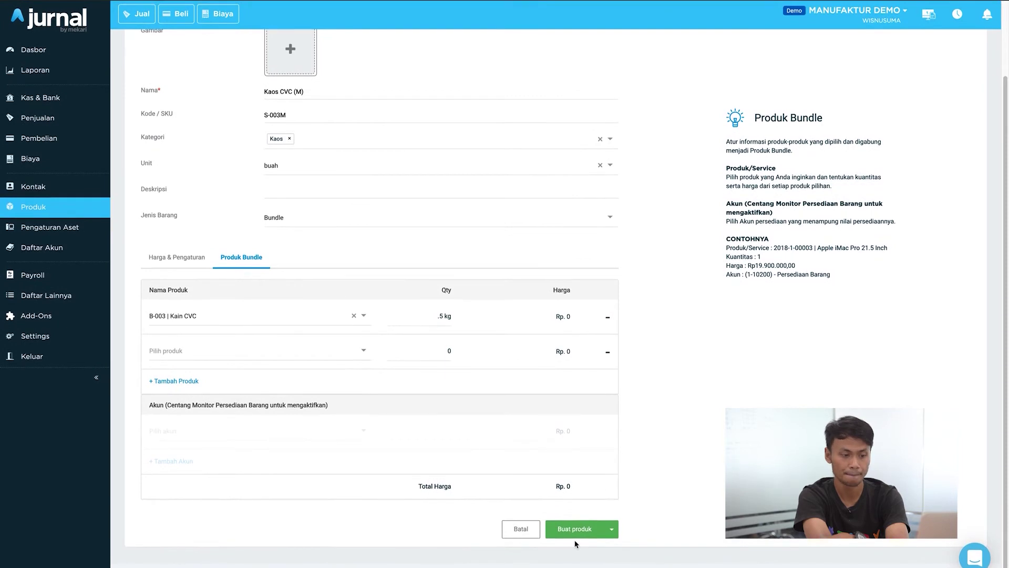
pyautogui.click(575, 529)
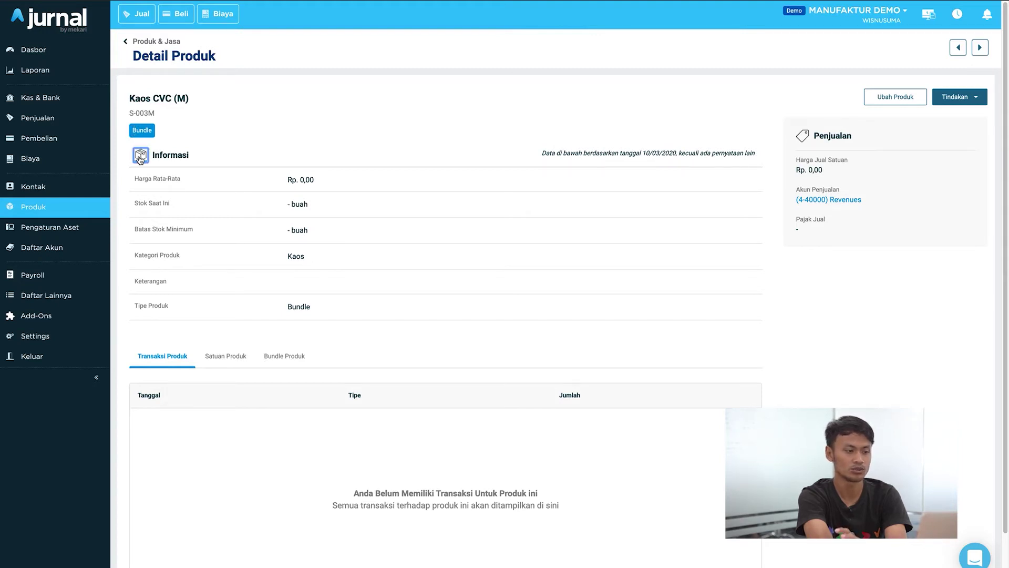
# Review the bundle composition of Kaos CVC (M) and the list of all products.
pyautogui.click(279, 360)
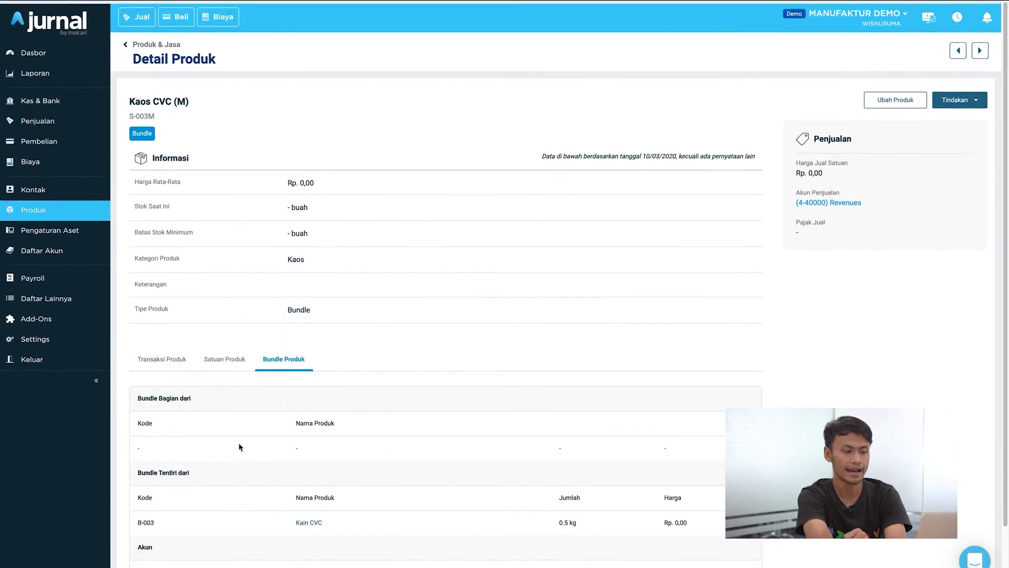
pyautogui.scroll(-2, 239, 448)
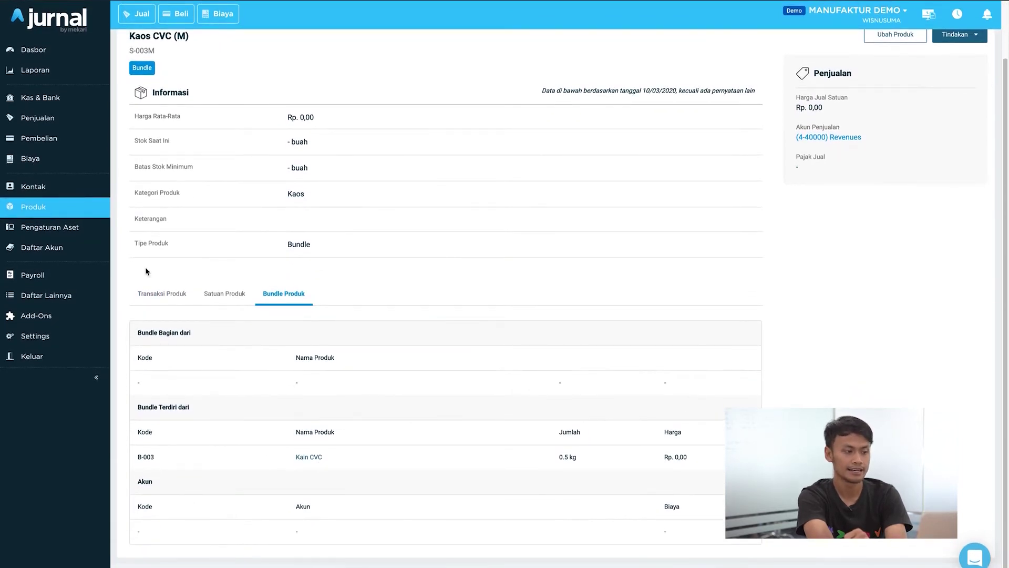
pyautogui.click(34, 209)
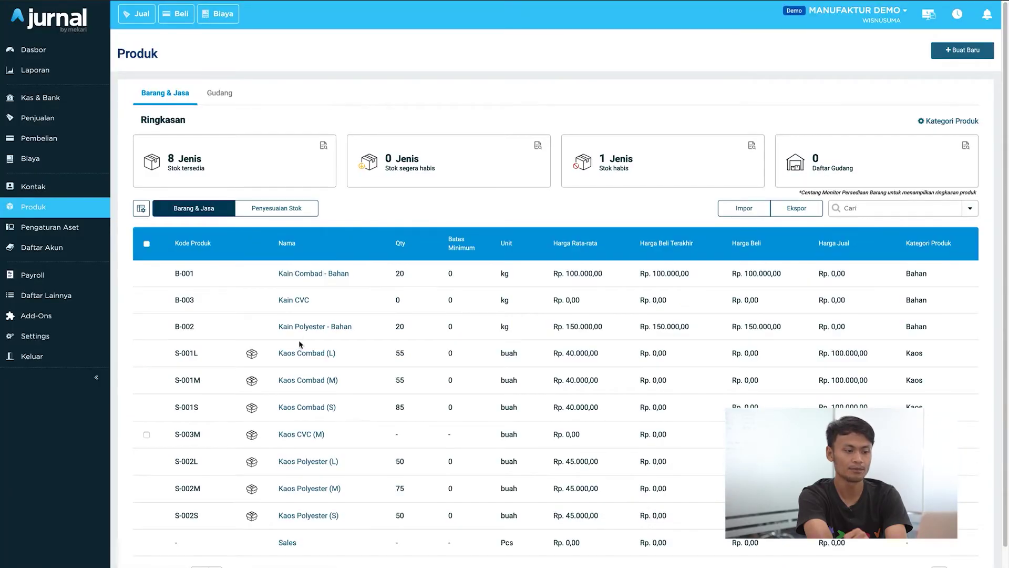
pyautogui.scroll(-1, 301, 345)
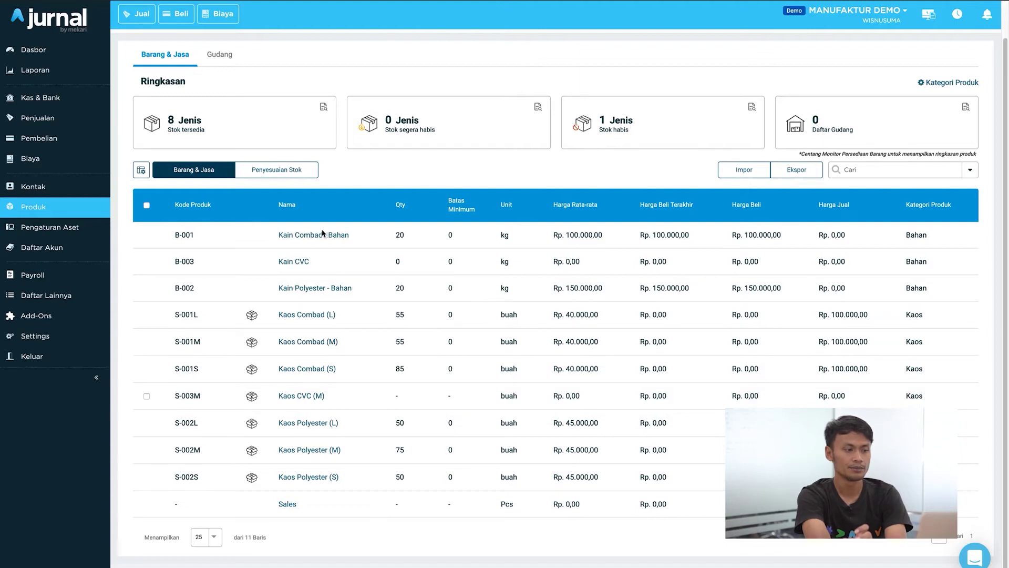
# Review the customer and supplier contact lists, filtering customers by Piutang Belum Dibayar and suppliers by Hutang Belum Dibayar.
pyautogui.click(75, 194)
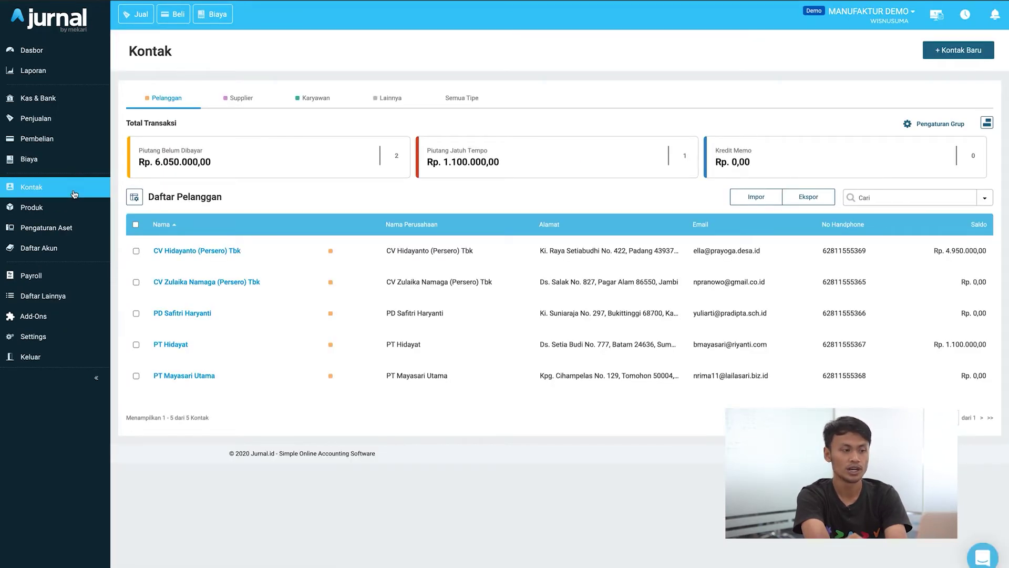
pyautogui.click(236, 105)
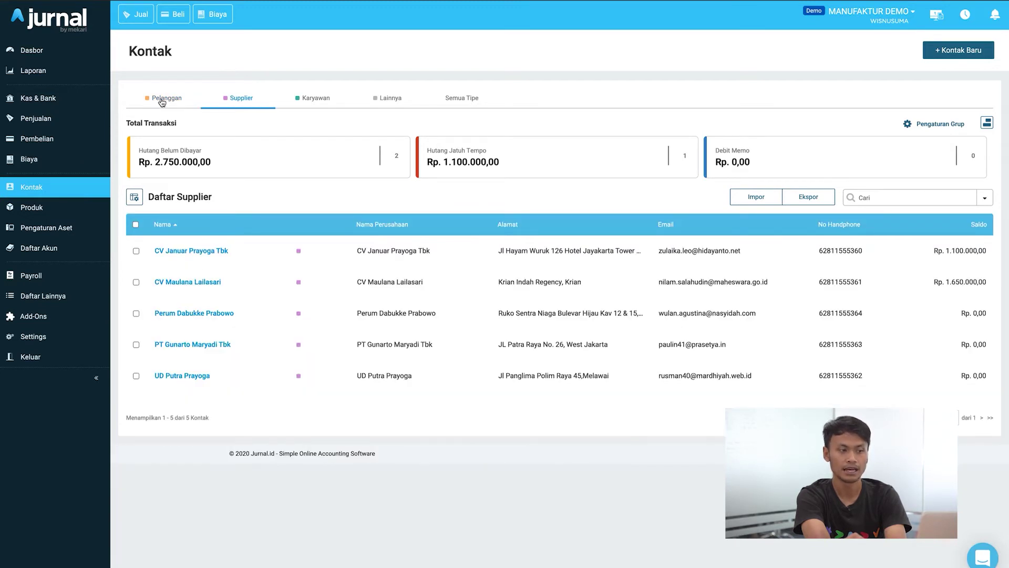
pyautogui.click(162, 100)
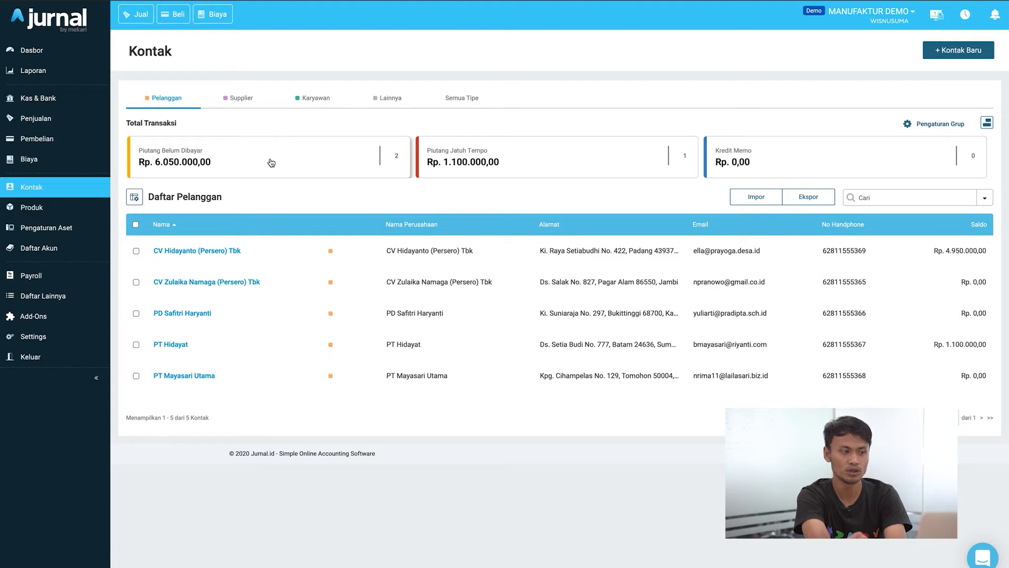
pyautogui.click(231, 166)
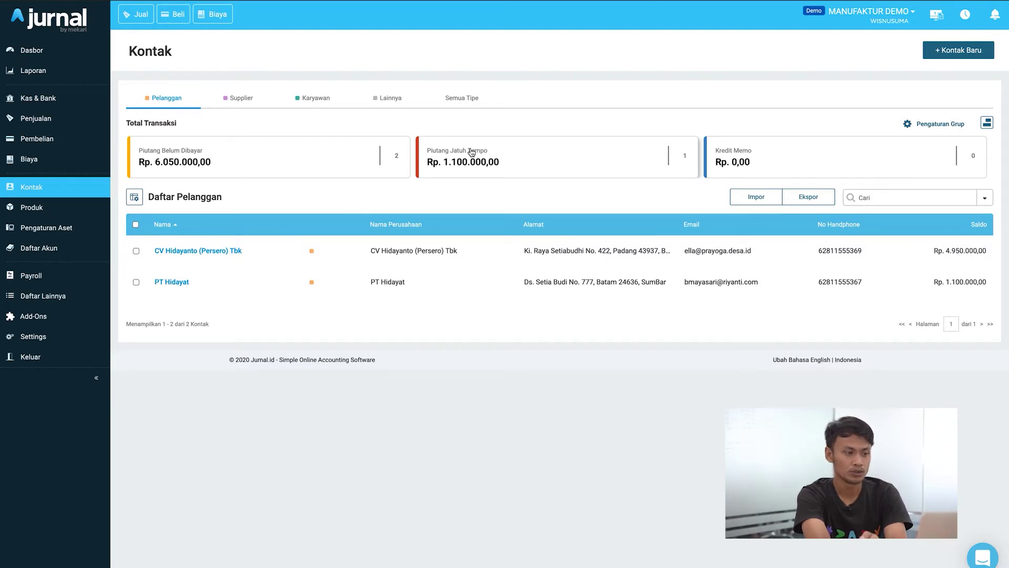
pyautogui.click(240, 104)
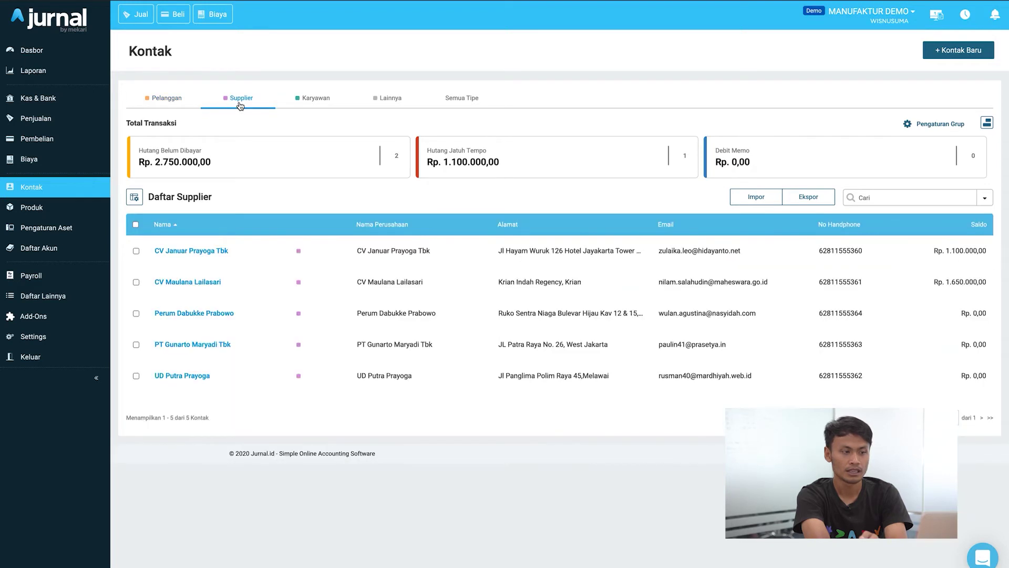
pyautogui.click(212, 172)
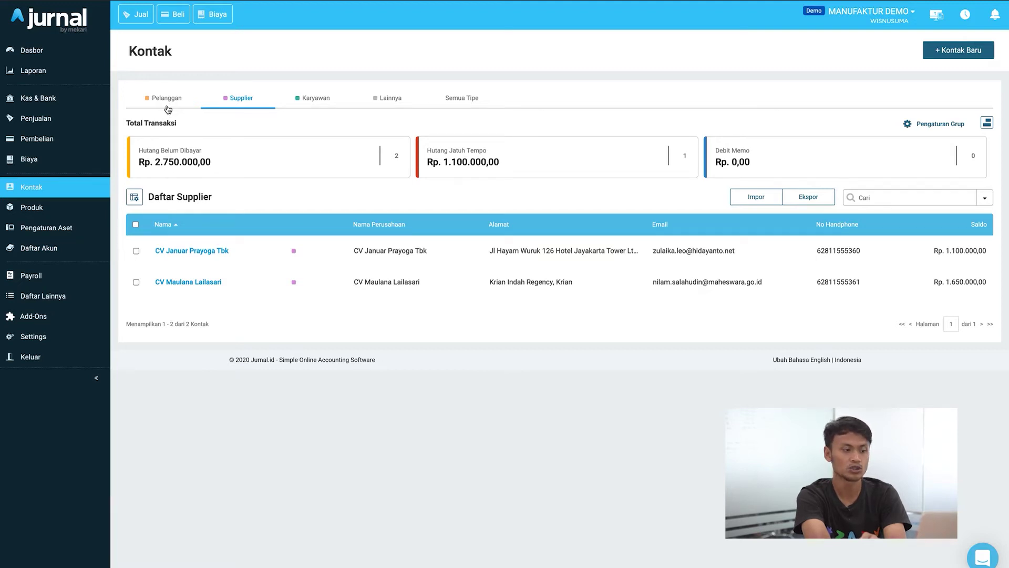
# Examine the transaction history of the supplier CV Januar Prayoga Tbk.
pyautogui.click(199, 255)
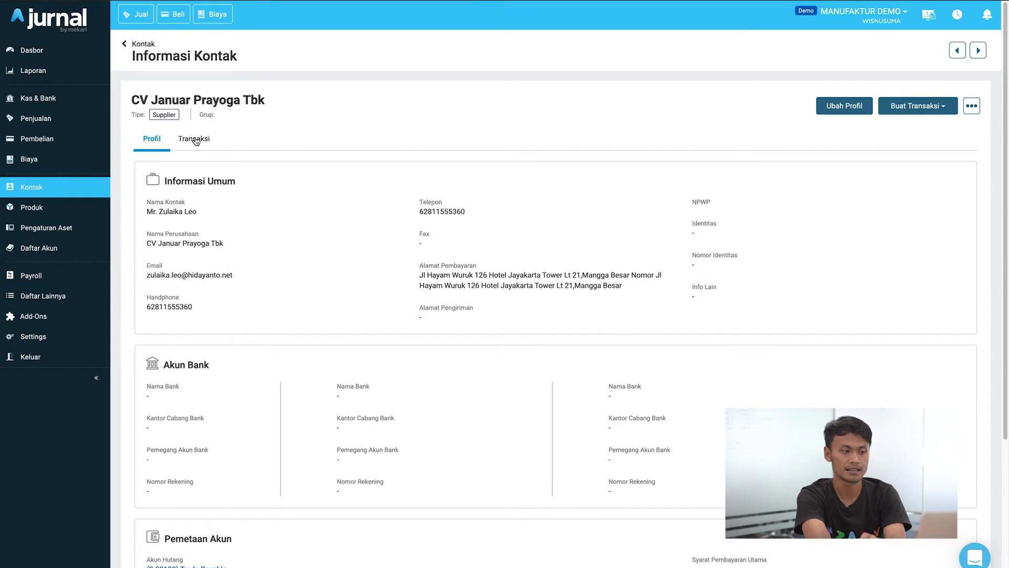
pyautogui.click(194, 140)
pyautogui.scroll(-1, 210, 276)
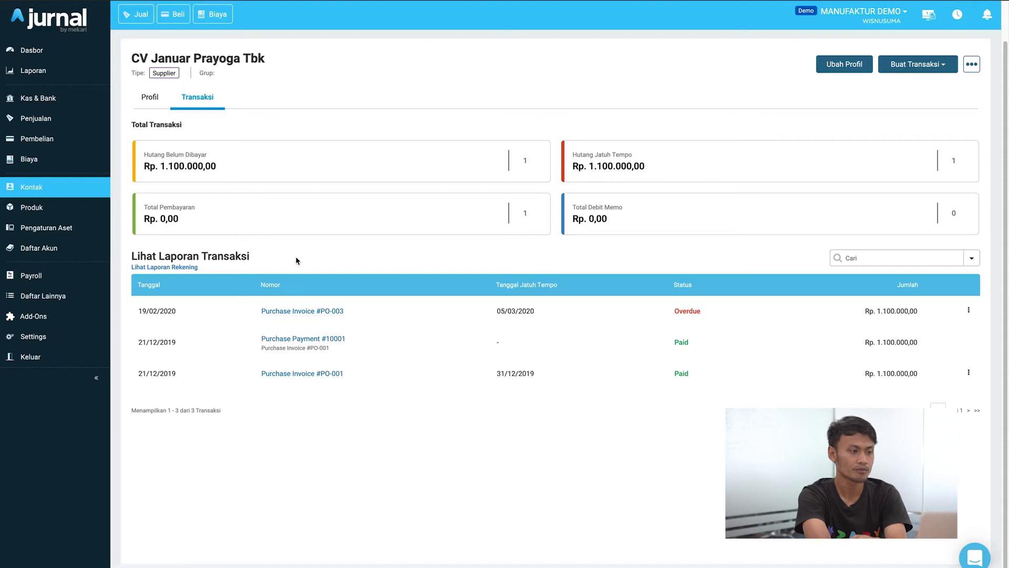
# Start a new expense (Biaya) paid from the account (1-10001) - Cash.
pyautogui.click(50, 166)
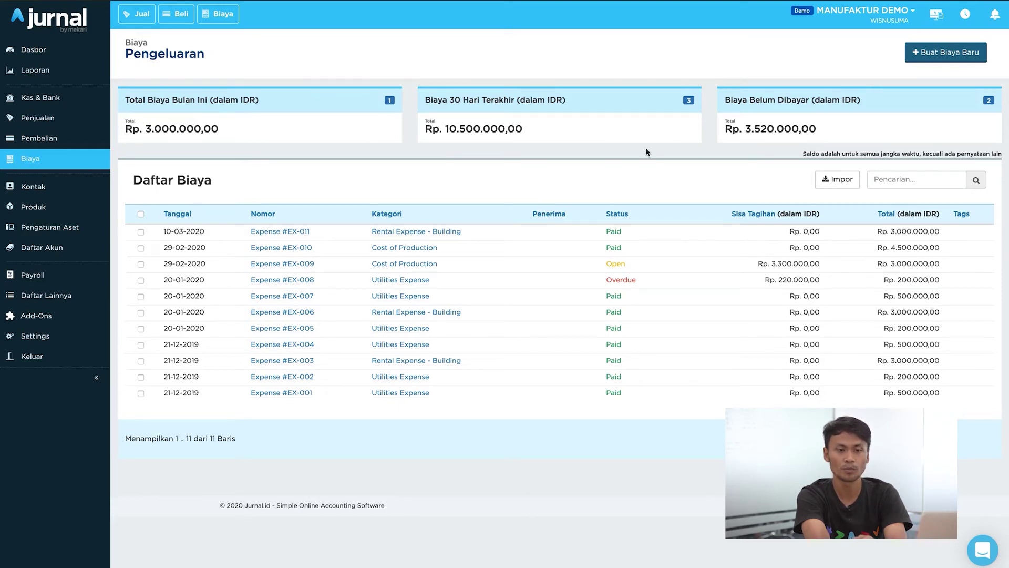
pyautogui.click(950, 58)
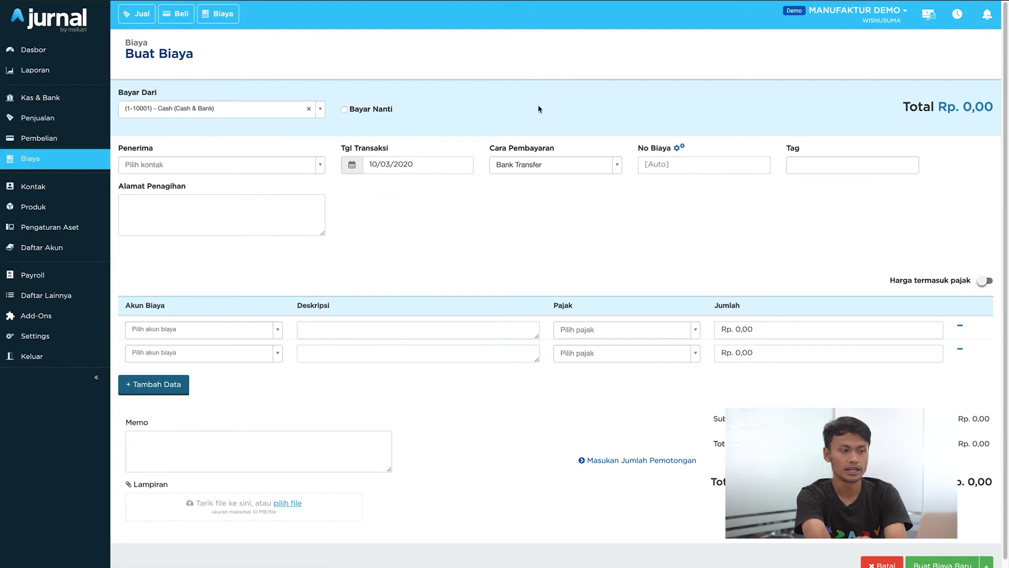
pyautogui.click(286, 113)
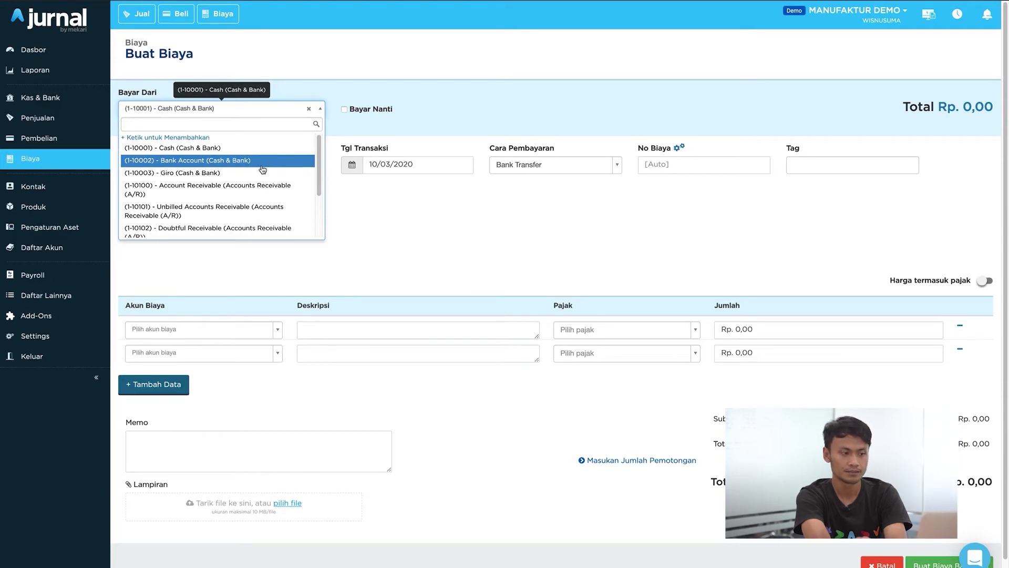
pyautogui.click(250, 151)
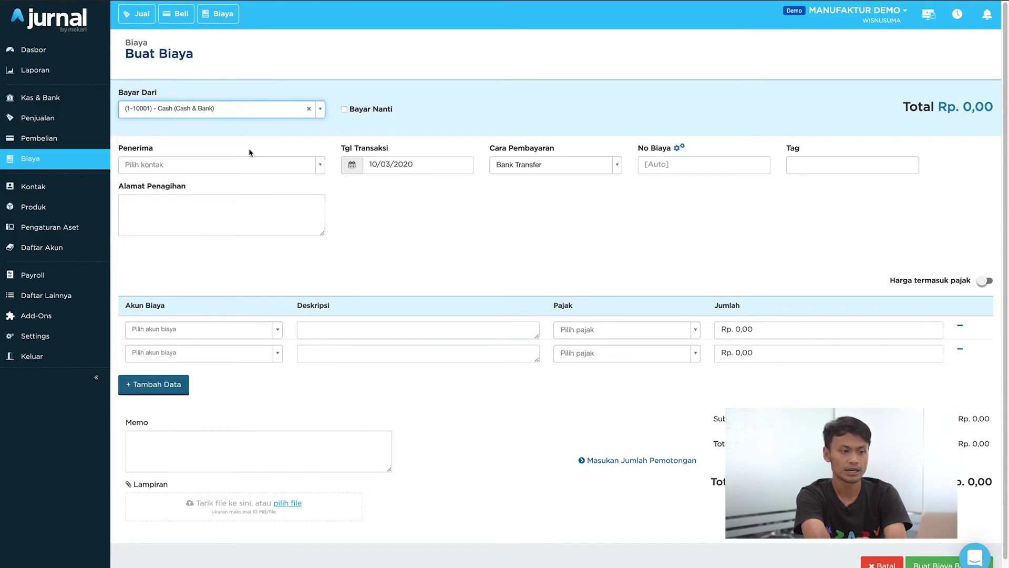
# Set the expense's recipient to the supplier CV Maulana Lailasari and its transaction date to 09/03/2020.
pyautogui.click(312, 168)
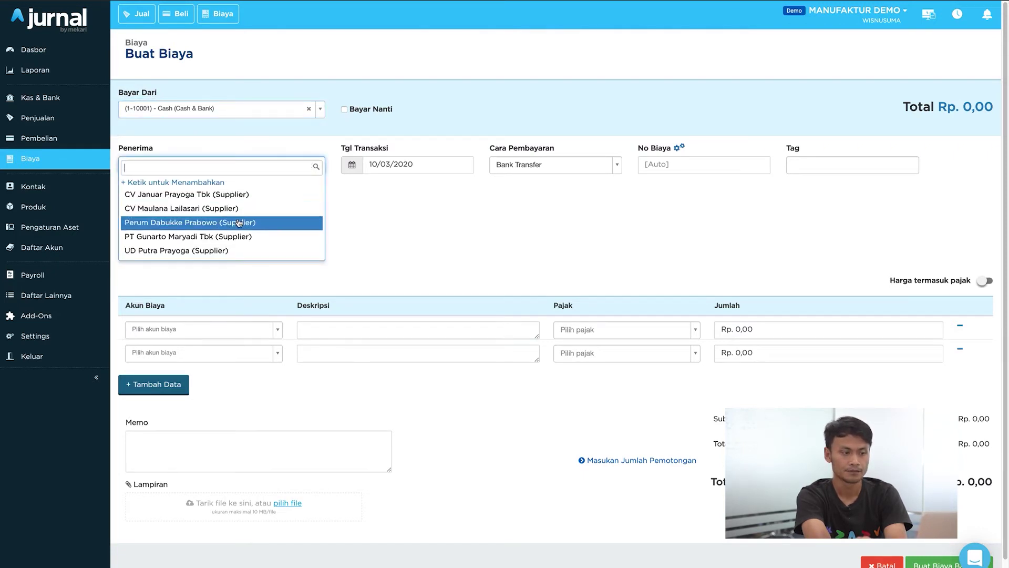
pyautogui.click(287, 148)
pyautogui.click(278, 166)
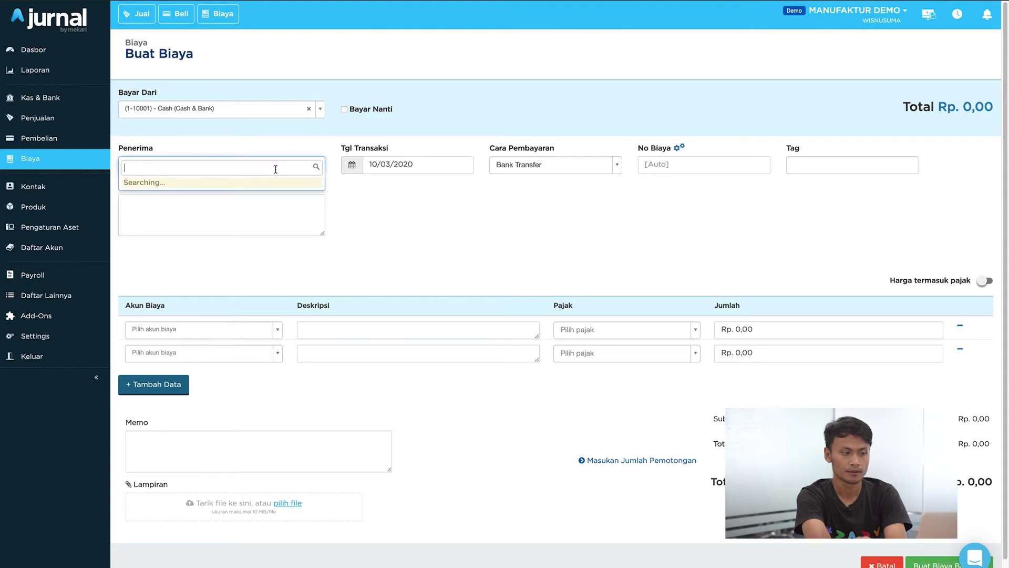
pyautogui.click(226, 208)
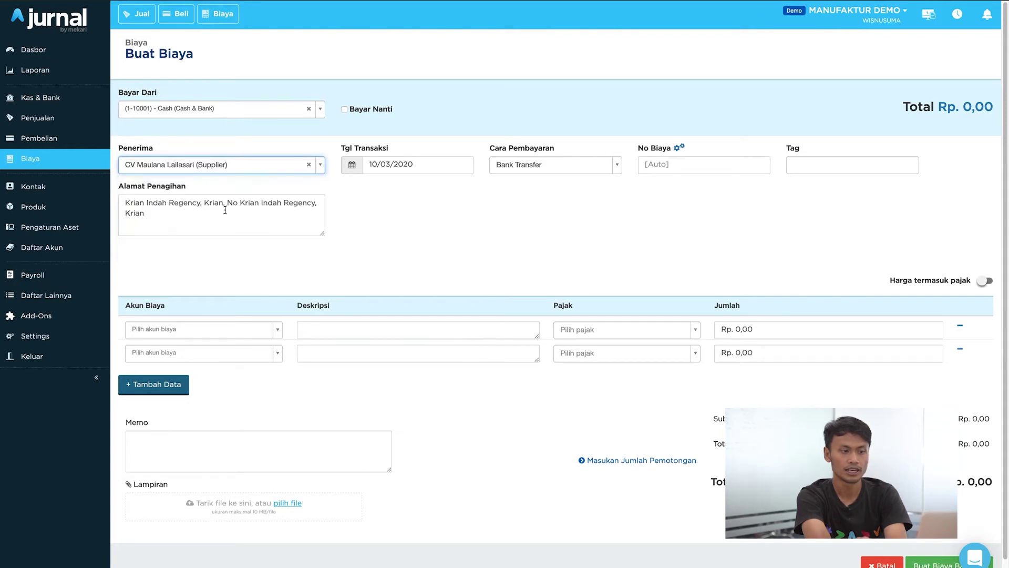
pyautogui.click(391, 160)
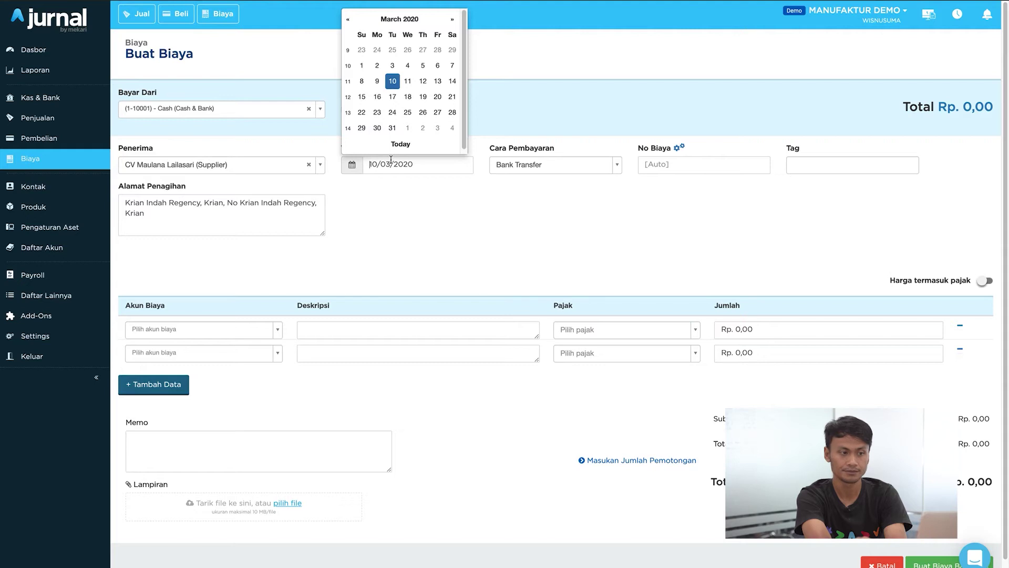
pyautogui.click(377, 84)
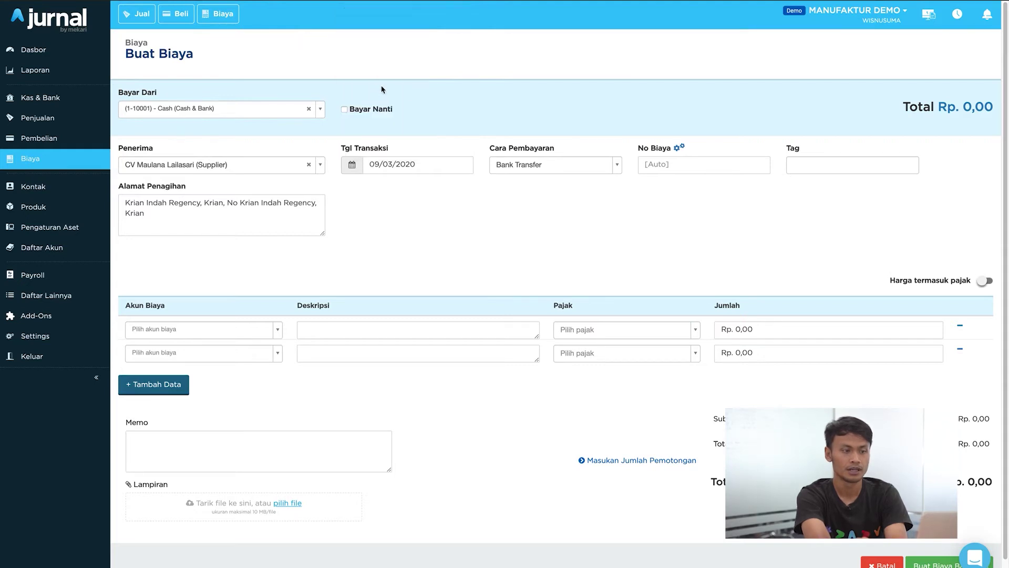
# Set the expense's payment method to Cash and tag it with pt-hidayat.
pyautogui.click(544, 171)
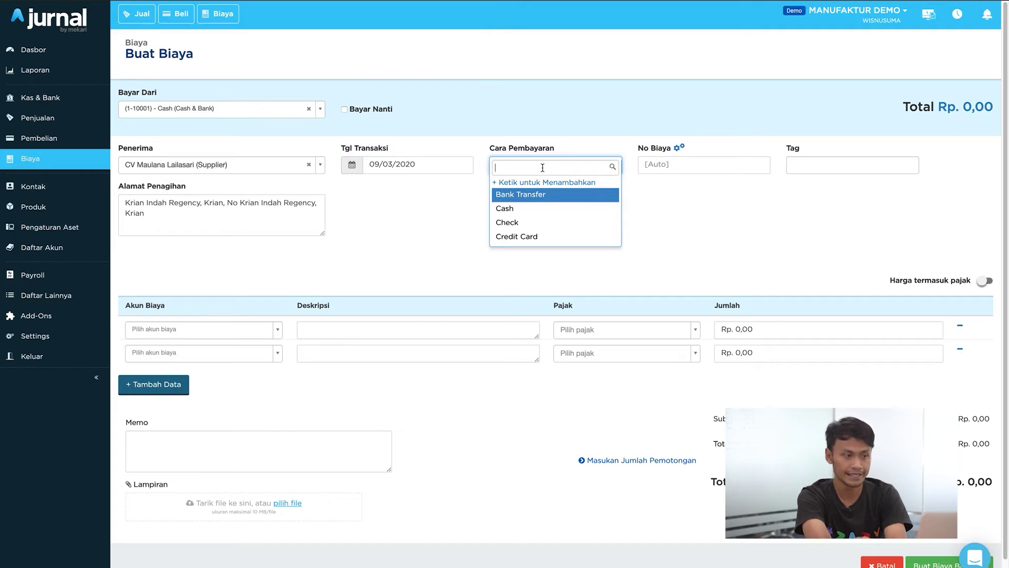
pyautogui.click(524, 211)
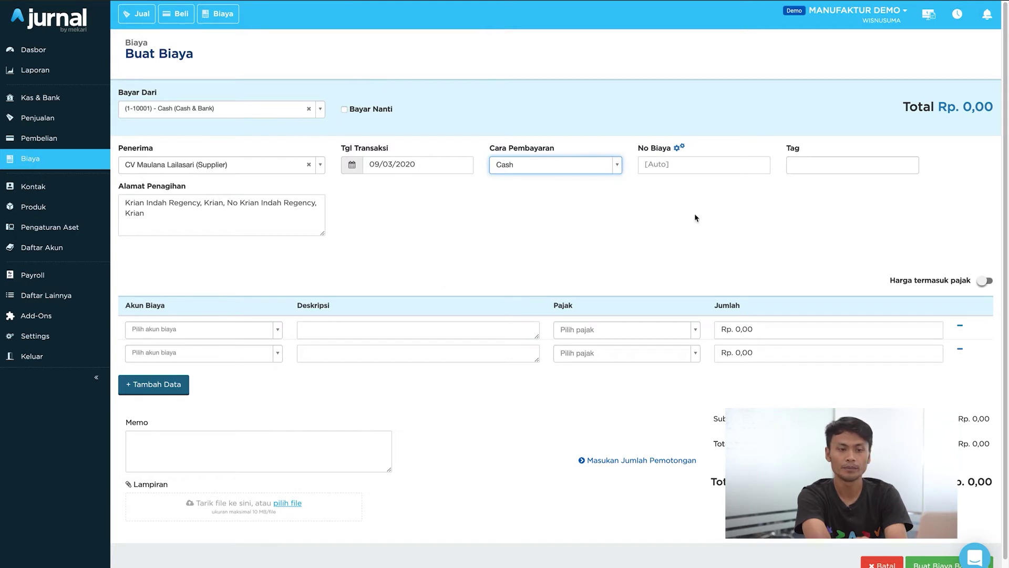
pyautogui.click(812, 164)
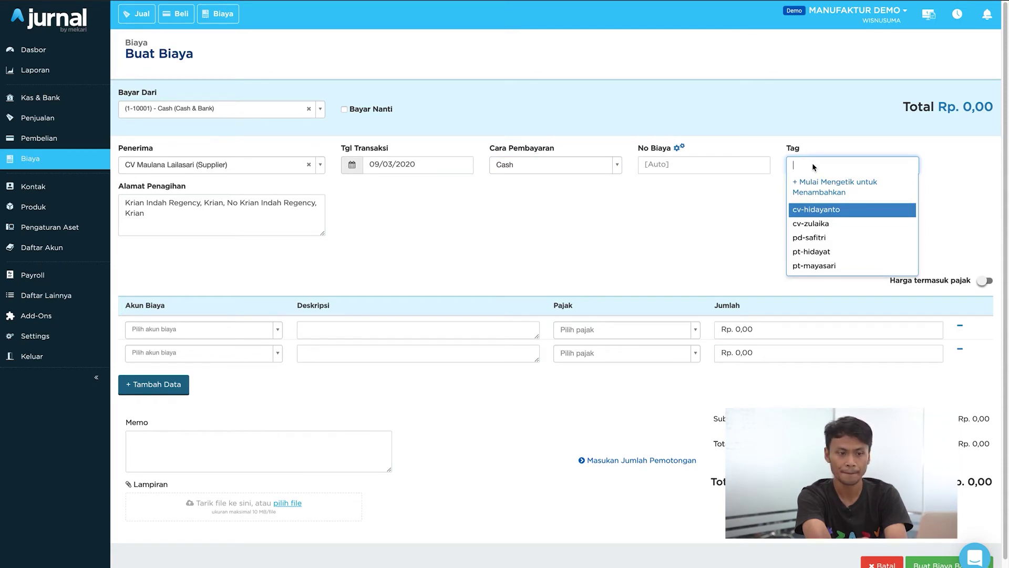
pyautogui.click(815, 252)
# Assign the first expense line to the account (5-50500) - Cost of Production.
pyautogui.scroll(-1, 649, 252)
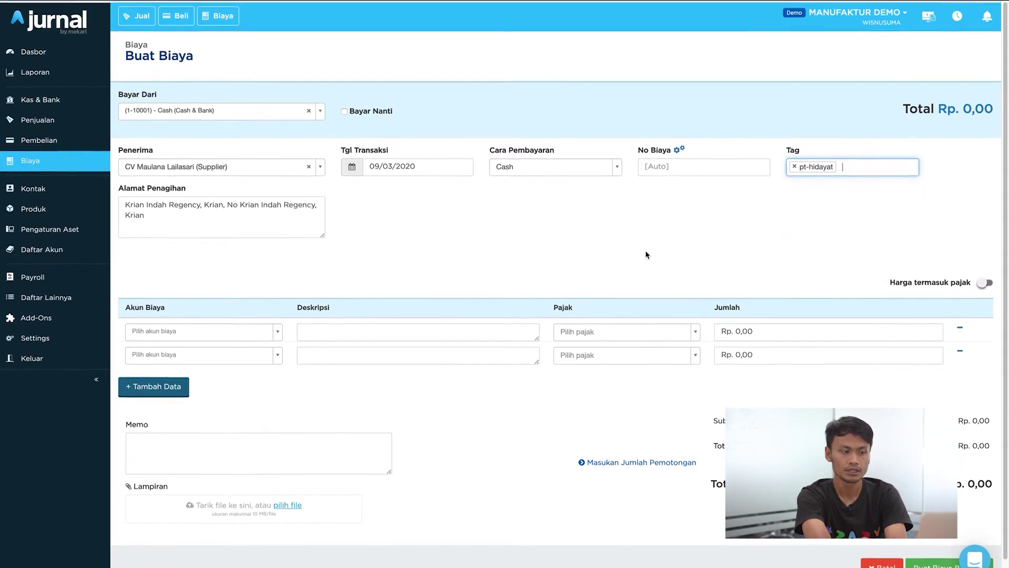
pyautogui.click(261, 309)
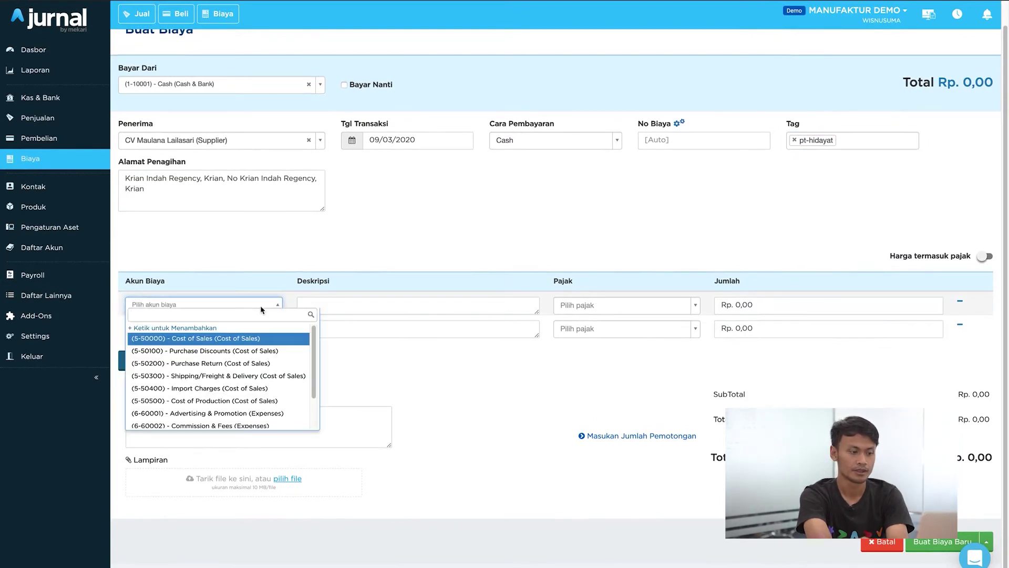
pyautogui.scroll(-2, 229, 387)
pyautogui.scroll(-1, 229, 388)
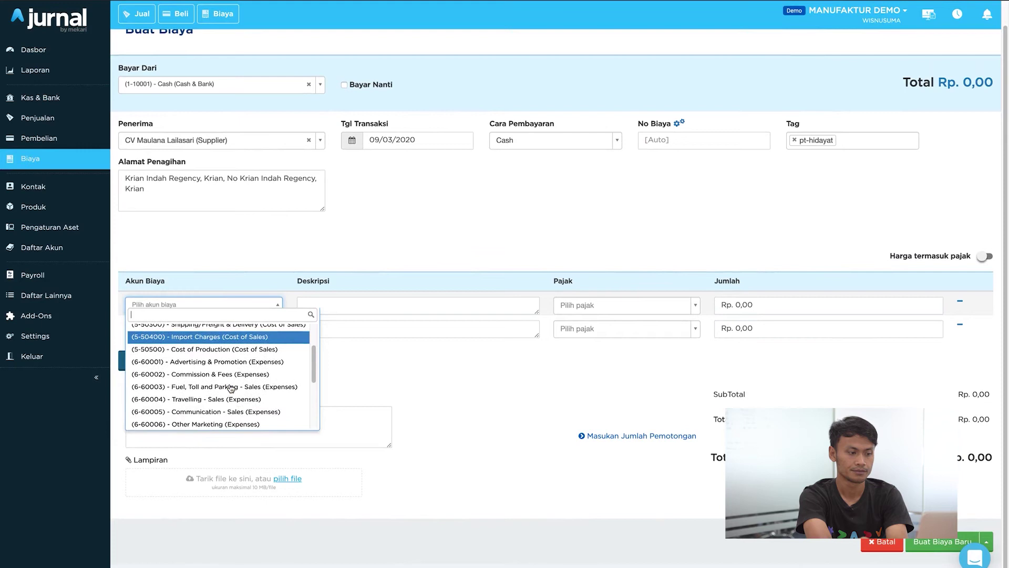
pyautogui.click(230, 350)
# Enter the description Untuk Bayar Penjahit for the first expense line.
pyautogui.click(325, 310)
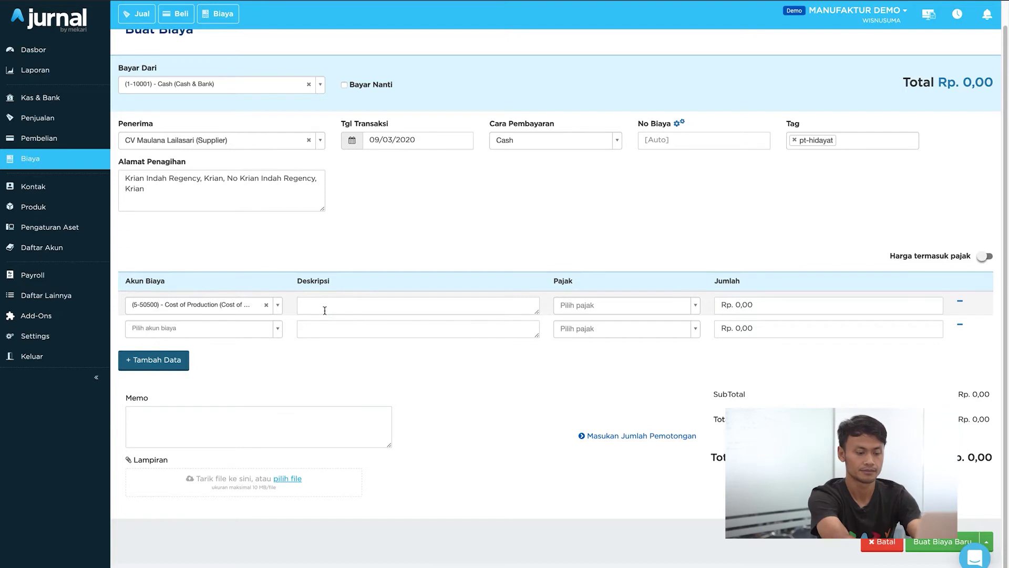
pyautogui.write('Untuk')
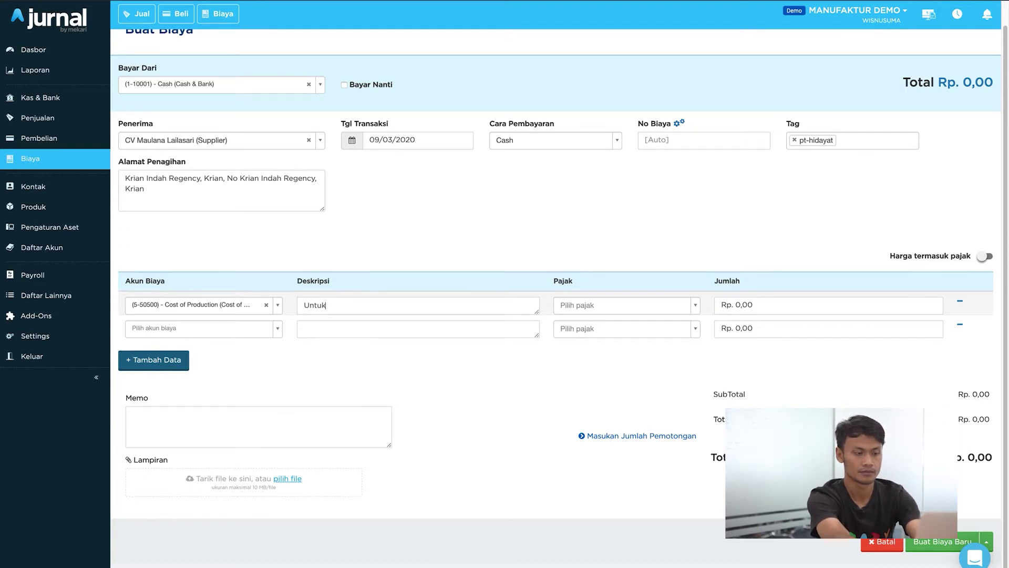
pyautogui.write(' Bayar ')
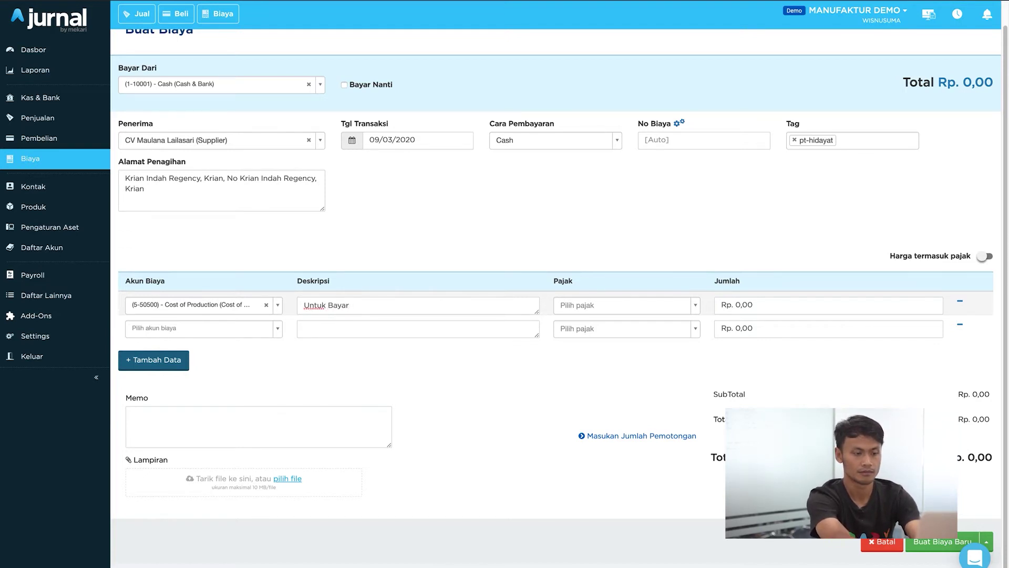
pyautogui.write('Penjahit')
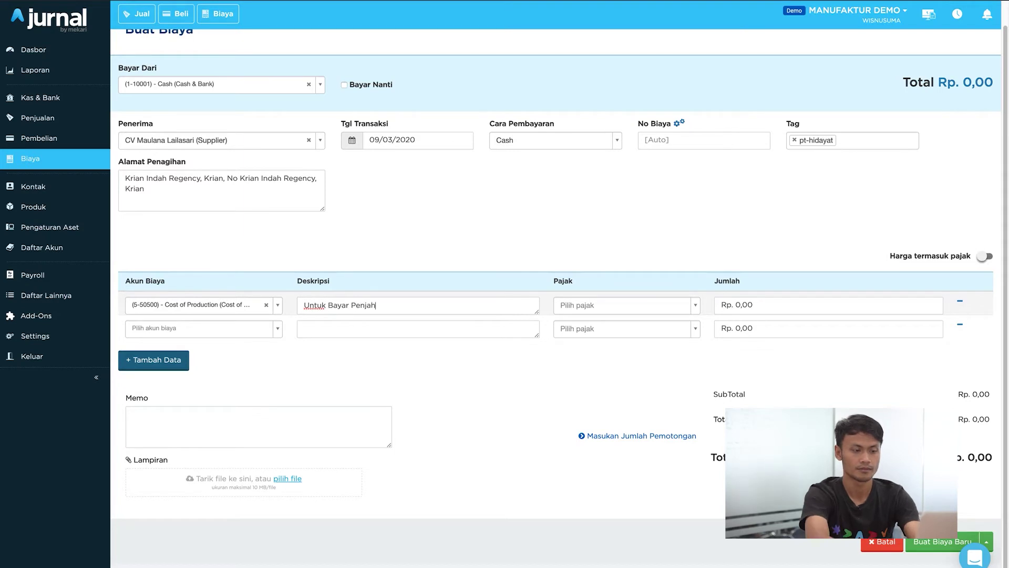
# Set the first expense line's amount to Rp. 90.000 and create the expense.
pyautogui.click(753, 305)
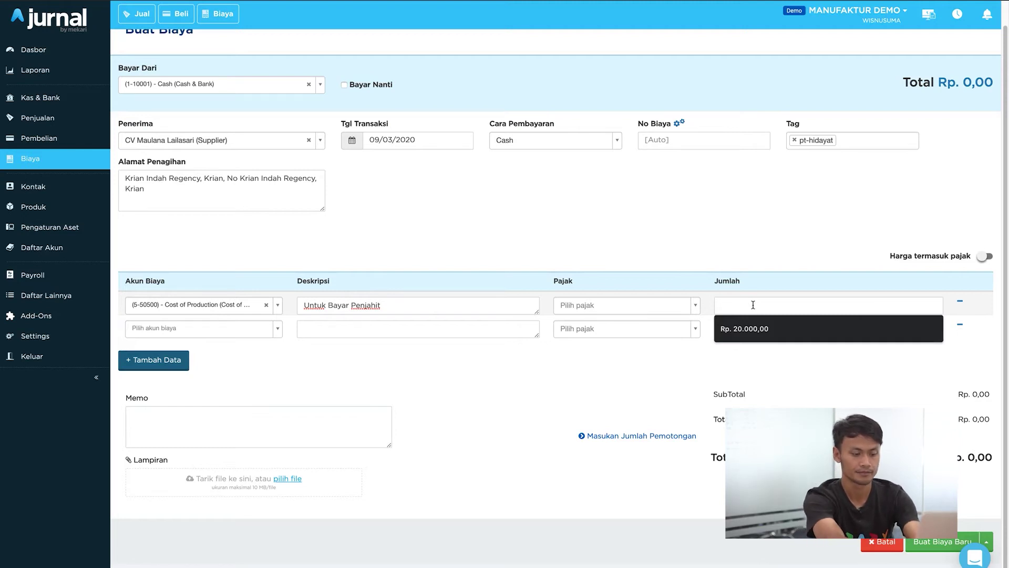
pyautogui.write('9')
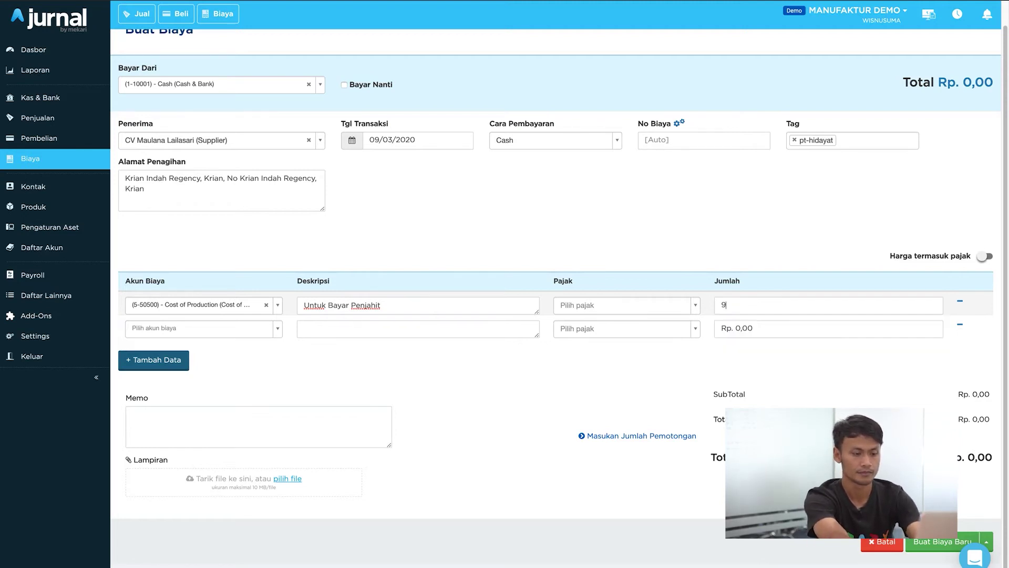
pyautogui.write('00000')
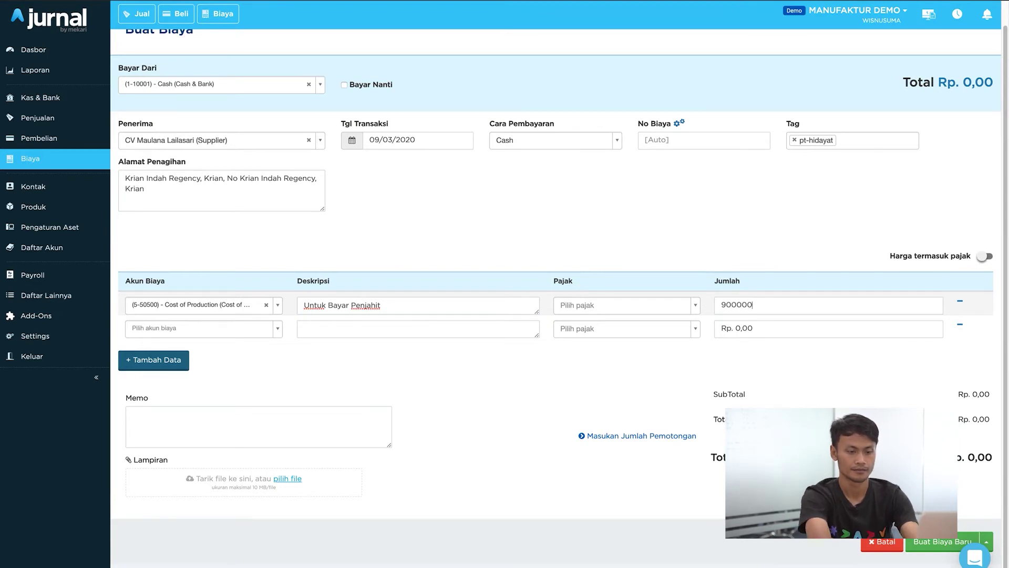
pyautogui.press('BackSpace')
pyautogui.click(835, 378)
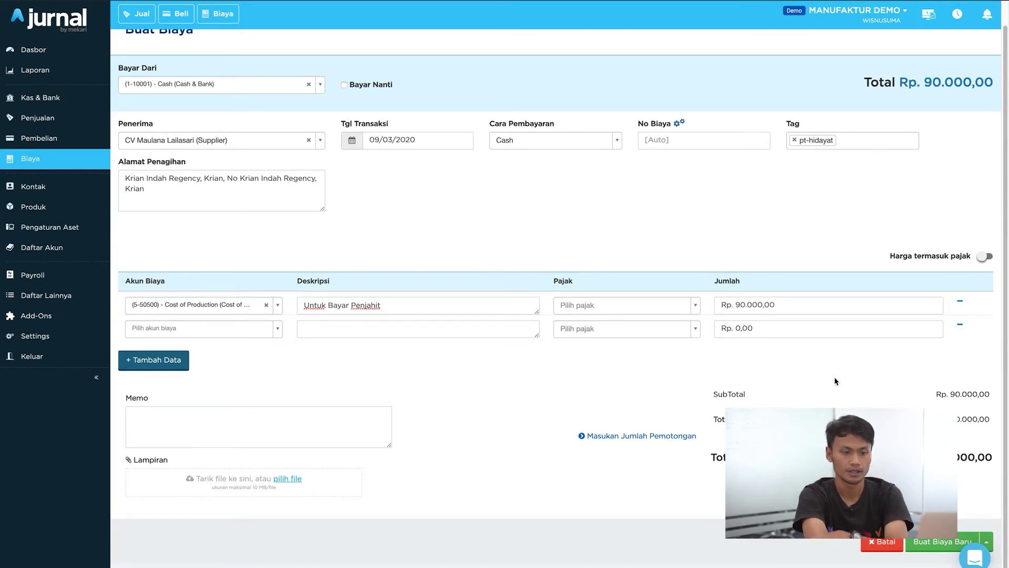
pyautogui.scroll(1, 835, 376)
pyautogui.scroll(-1, 834, 377)
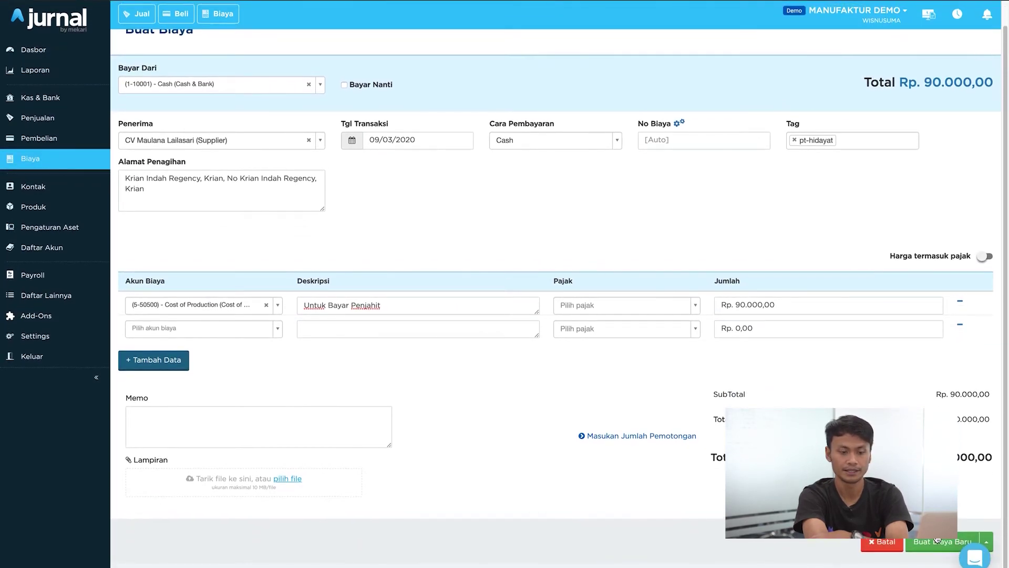
pyautogui.click(937, 545)
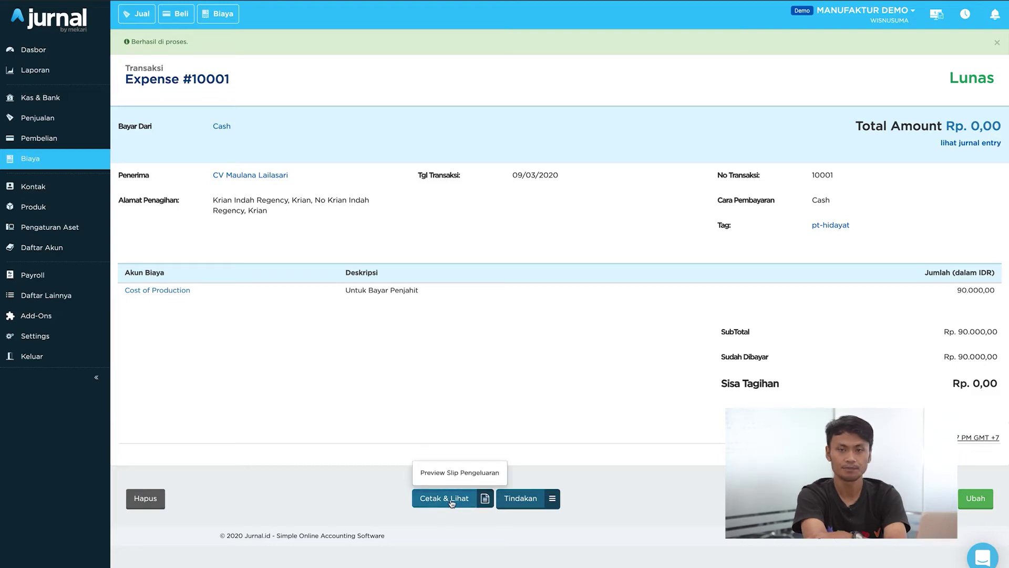
# Preview the saved expense's slip (Slip Pengeluaran) and return to the expense.
pyautogui.click(456, 478)
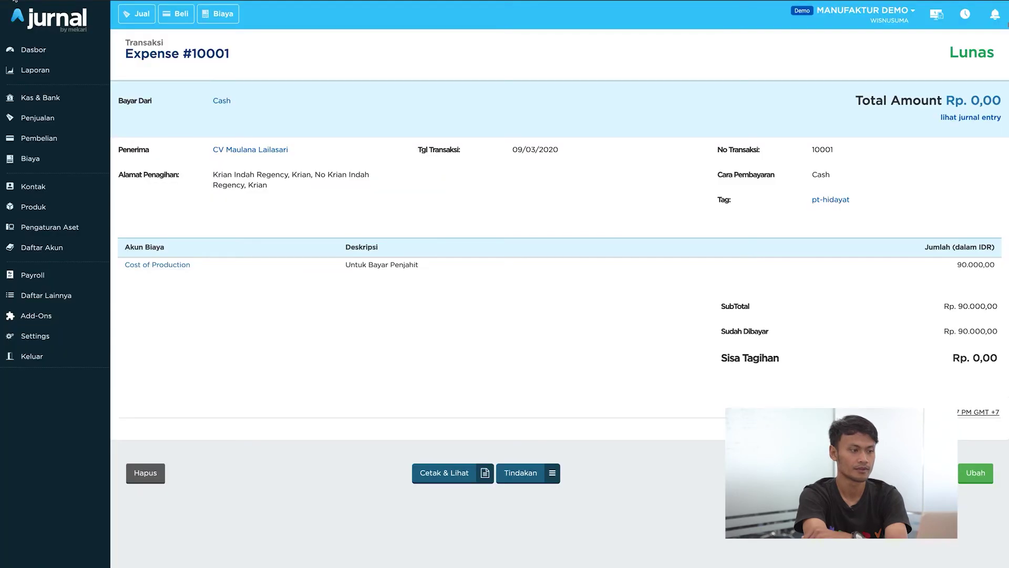
pyautogui.click(15, 1)
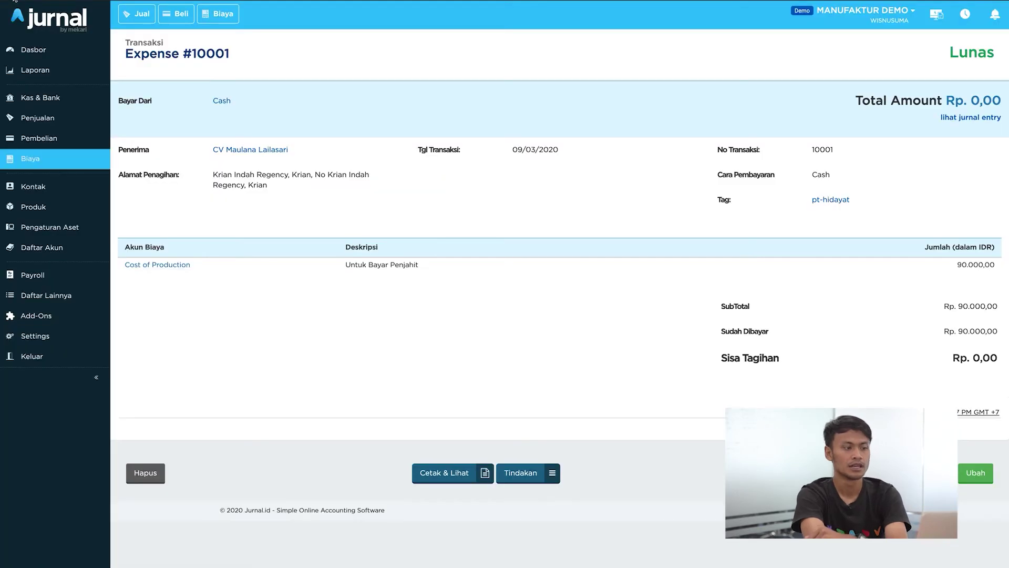
# Review the purchase transaction lists for quotations, orders, deliveries and invoices.
pyautogui.click(70, 139)
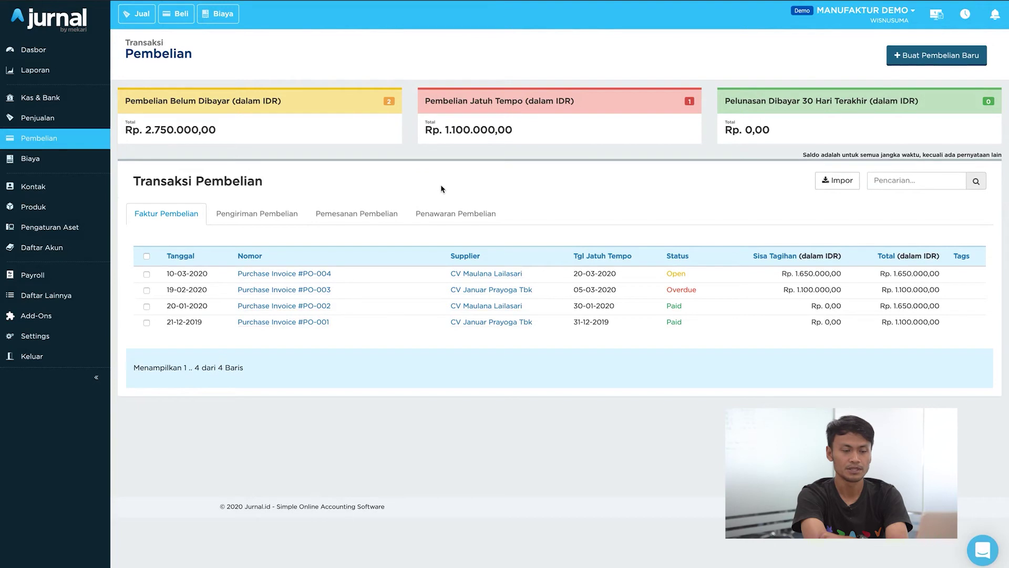
pyautogui.click(441, 217)
pyautogui.click(389, 221)
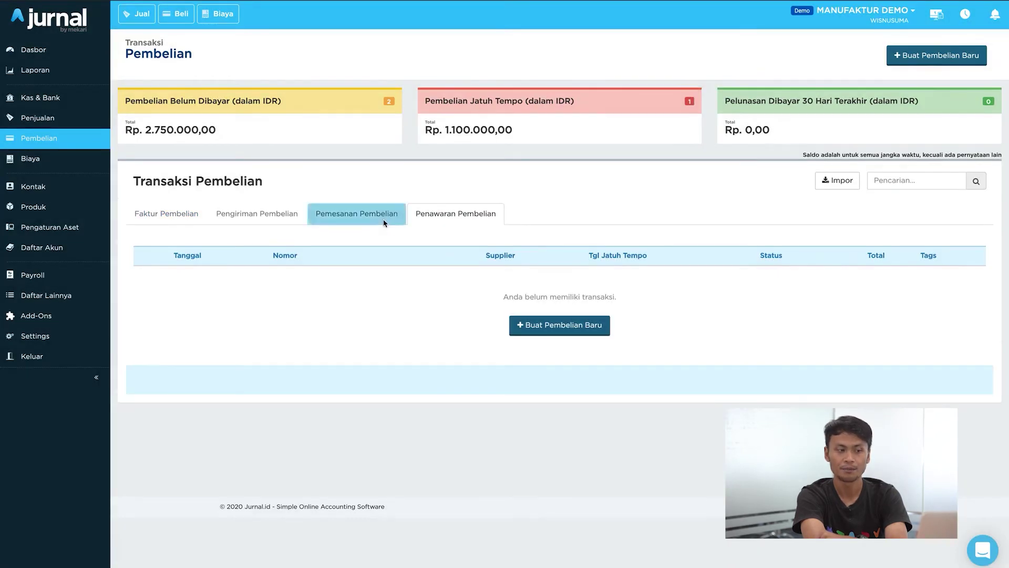
pyautogui.click(278, 214)
pyautogui.click(179, 215)
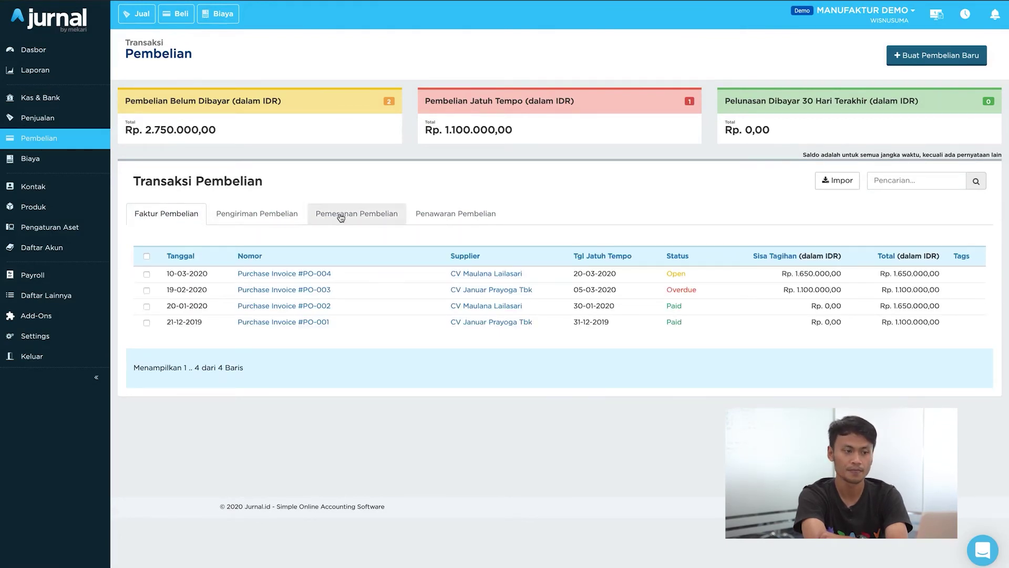
# Start a new purchase order (Pemesanan Pembelian) and create the new contact PT Augrah Jaya Perkasa as its supplier.
pyautogui.click(909, 63)
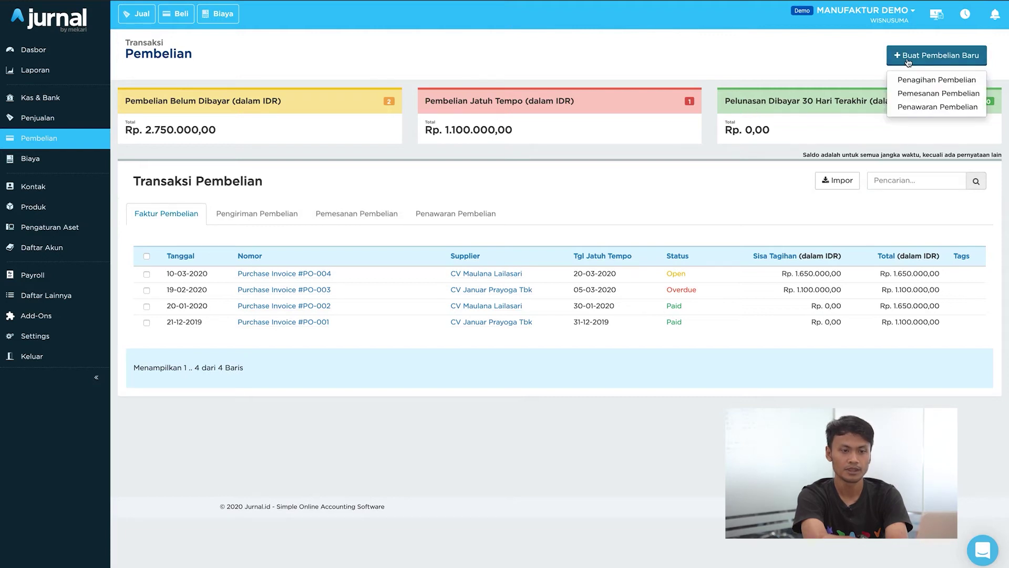
pyautogui.click(917, 98)
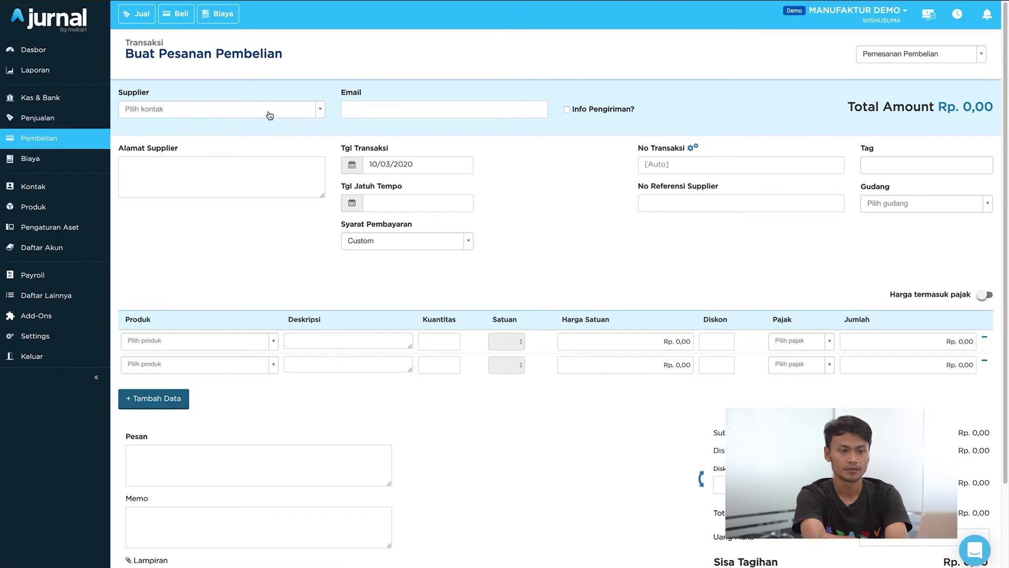
pyautogui.click(271, 114)
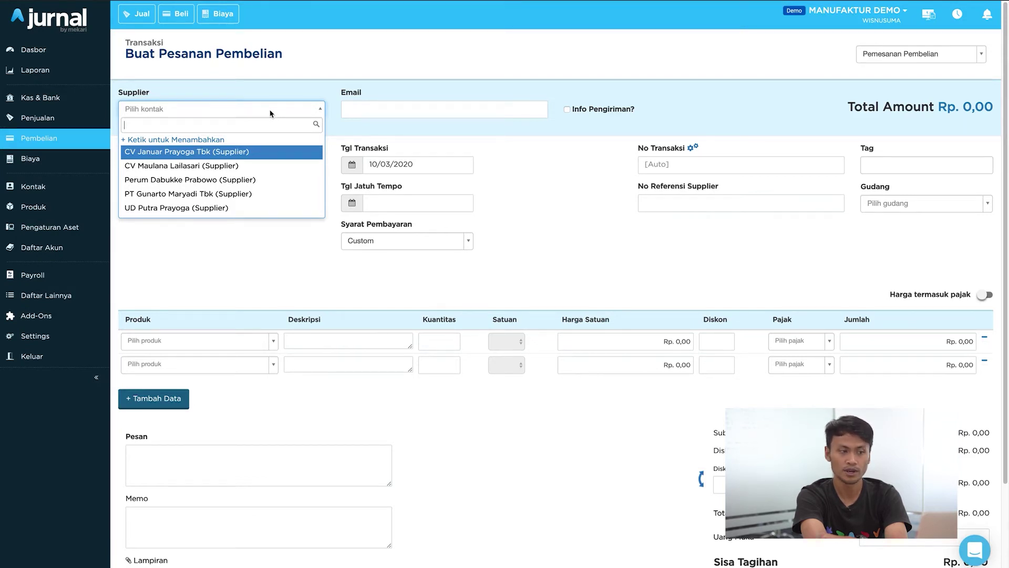
pyautogui.click(202, 143)
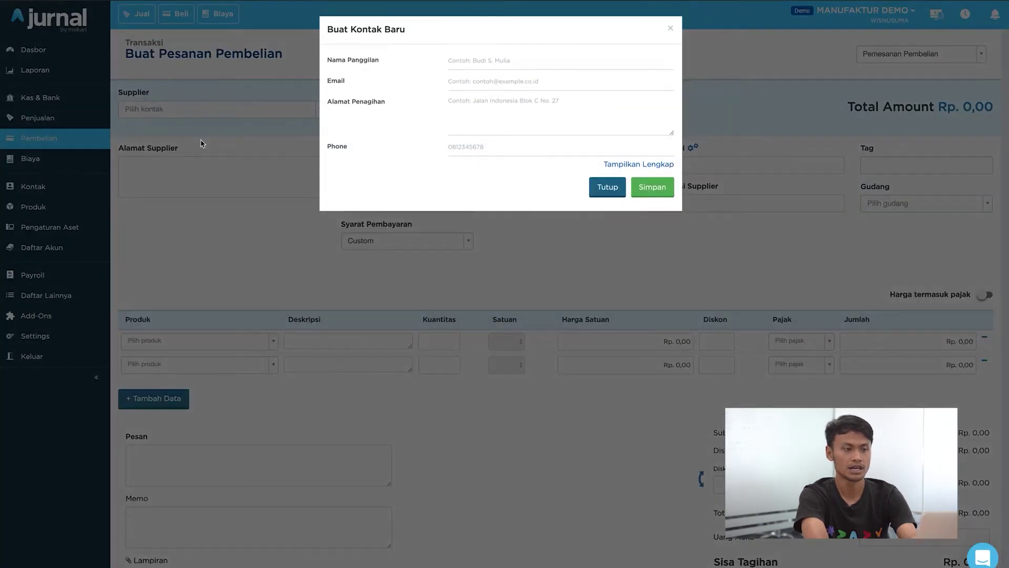
pyautogui.write('PT AN')
pyautogui.press('BackSpace')
pyautogui.write('ugrah Jaya Perkasa')
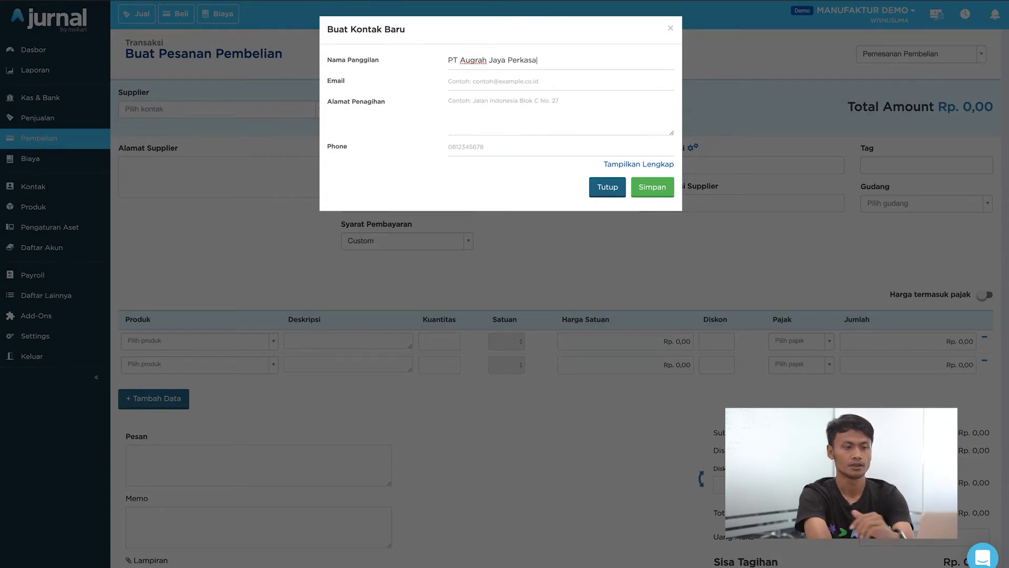
pyautogui.click(489, 85)
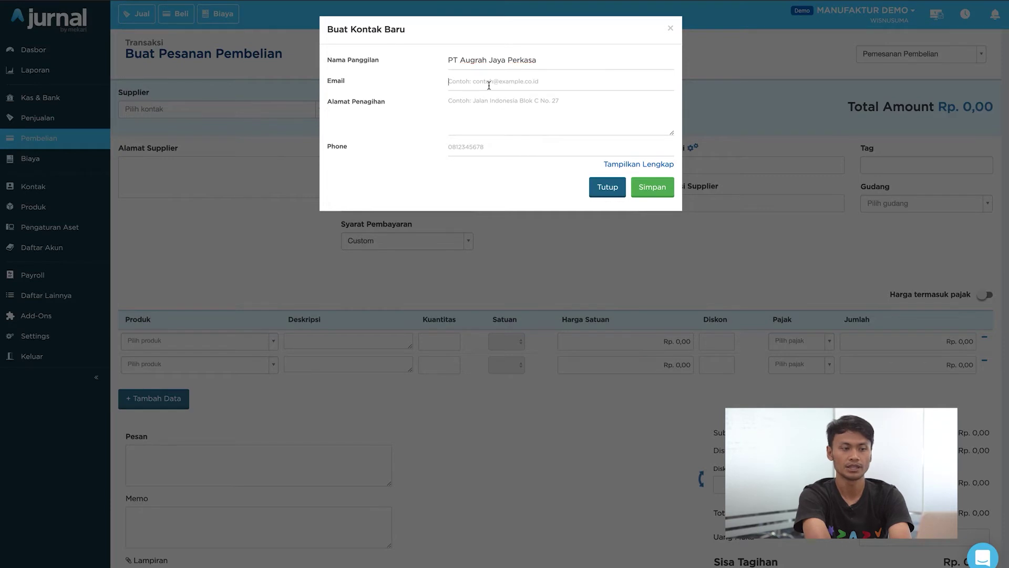
pyautogui.click(493, 115)
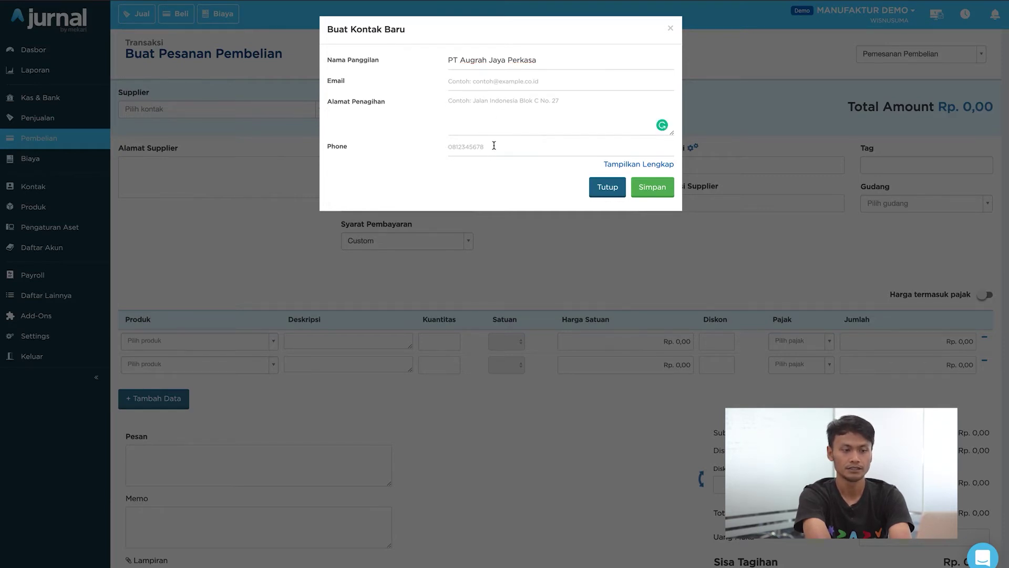
pyautogui.click(650, 188)
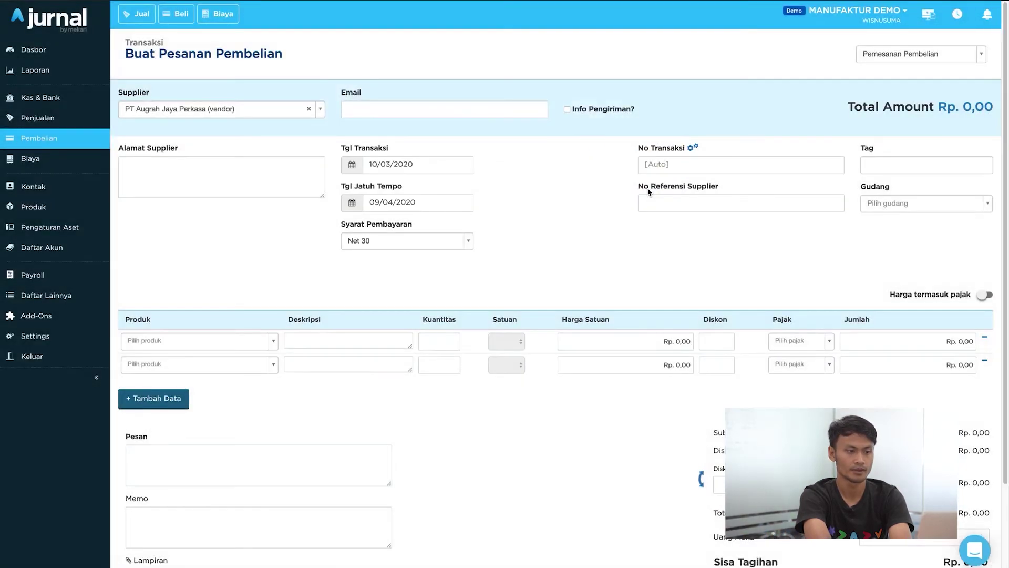
# Set the purchase order's transaction date to 02/03/2020.
pyautogui.click(392, 165)
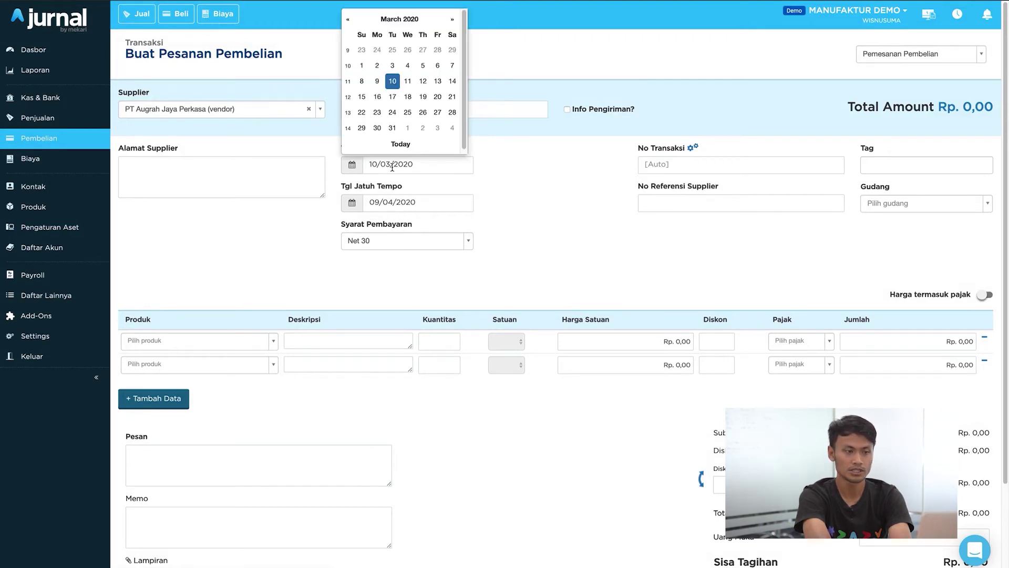
pyautogui.click(377, 66)
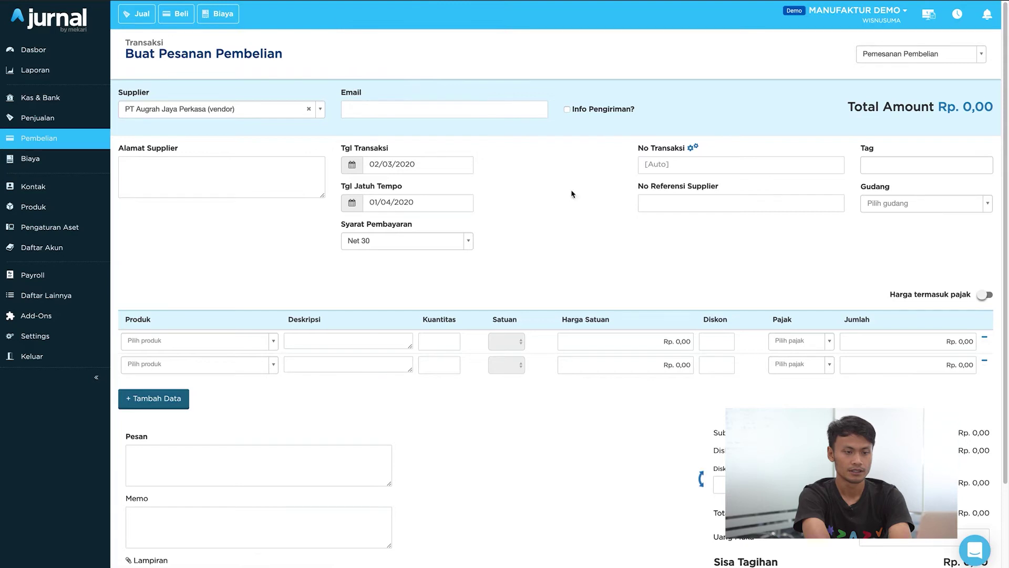
pyautogui.scroll(-2, 559, 226)
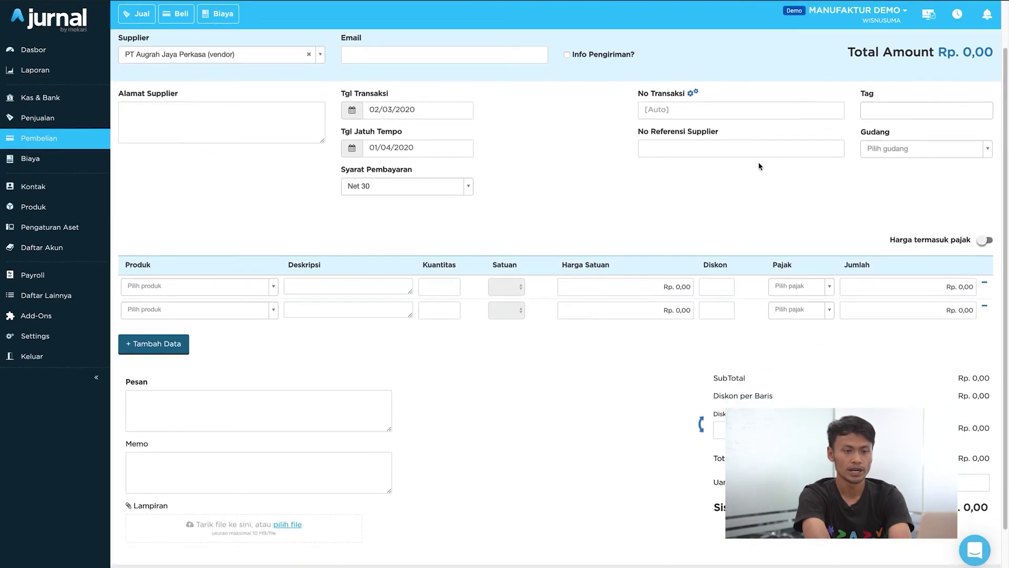
pyautogui.click(892, 156)
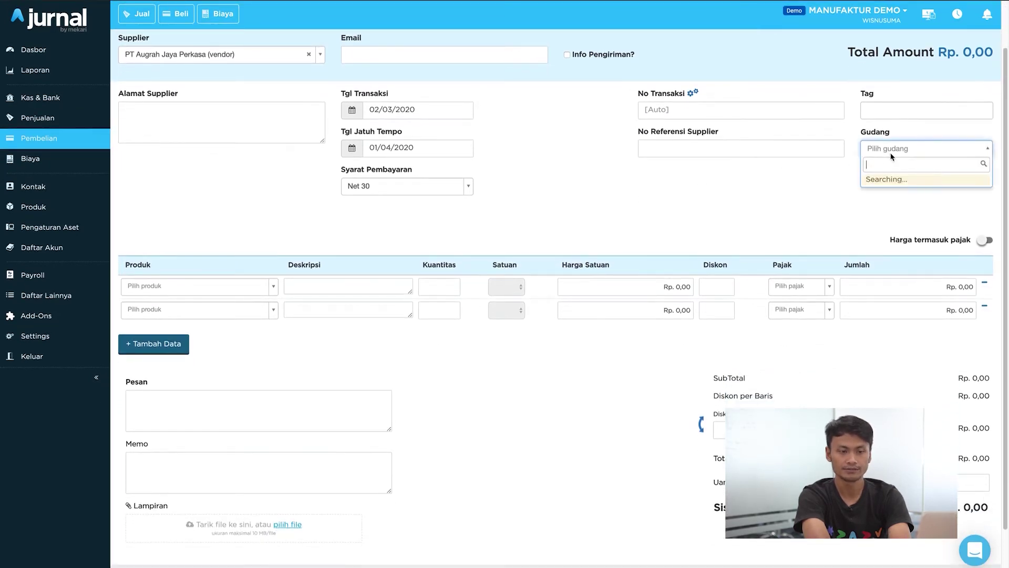
pyautogui.click(838, 179)
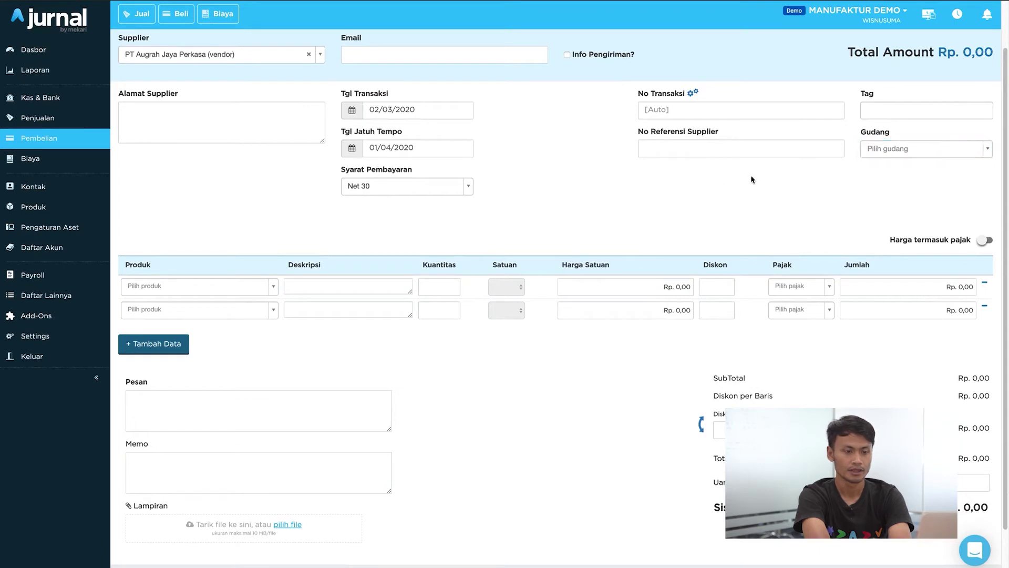
# Add the products B-001 Kain Combad - Bahan and B-003 Kain CVC as the purchase order's first two lines.
pyautogui.scroll(-1, 721, 179)
pyautogui.scroll(-1, 720, 180)
pyautogui.click(251, 236)
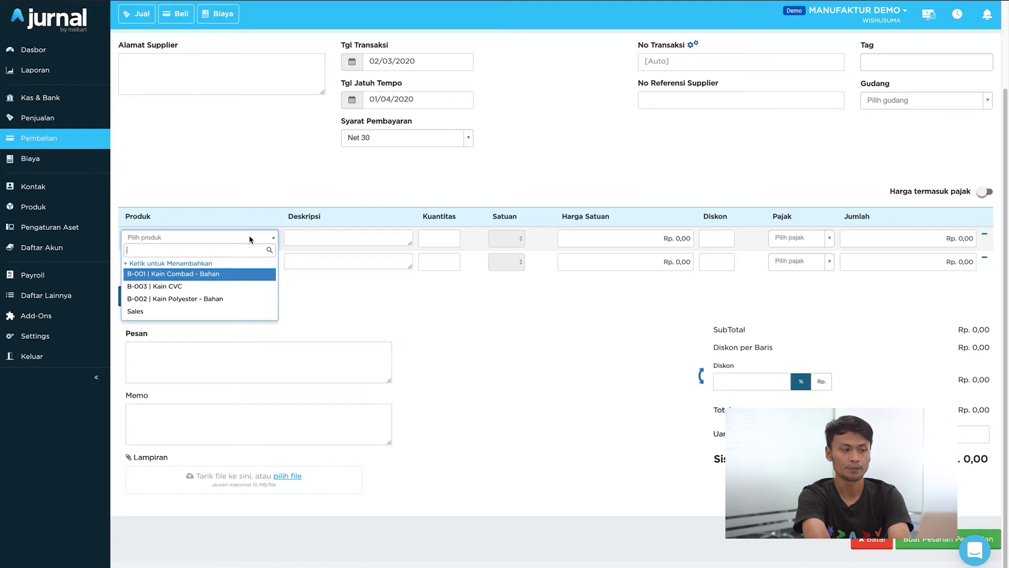
pyautogui.click(186, 274)
pyautogui.click(189, 262)
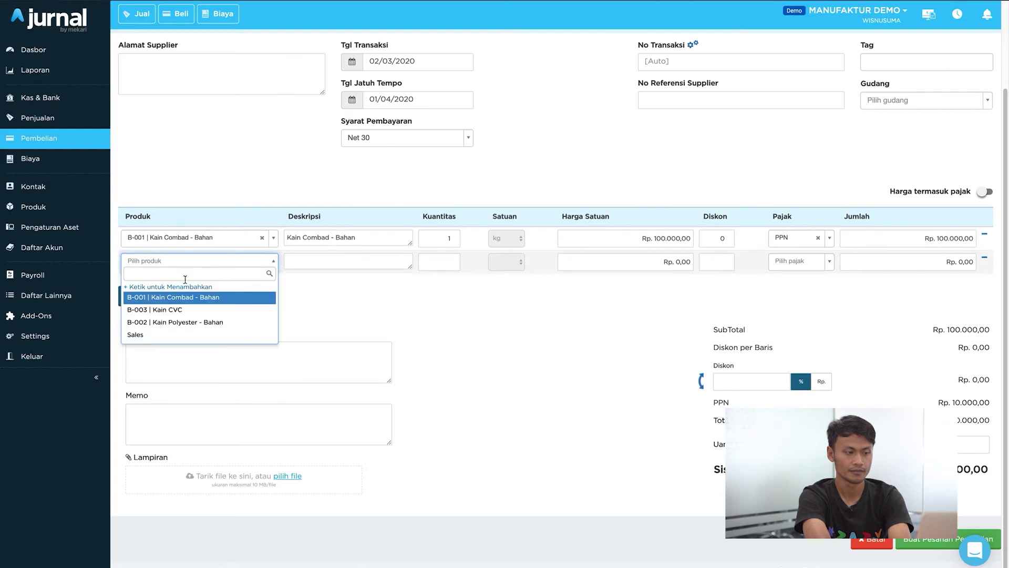
pyautogui.click(195, 311)
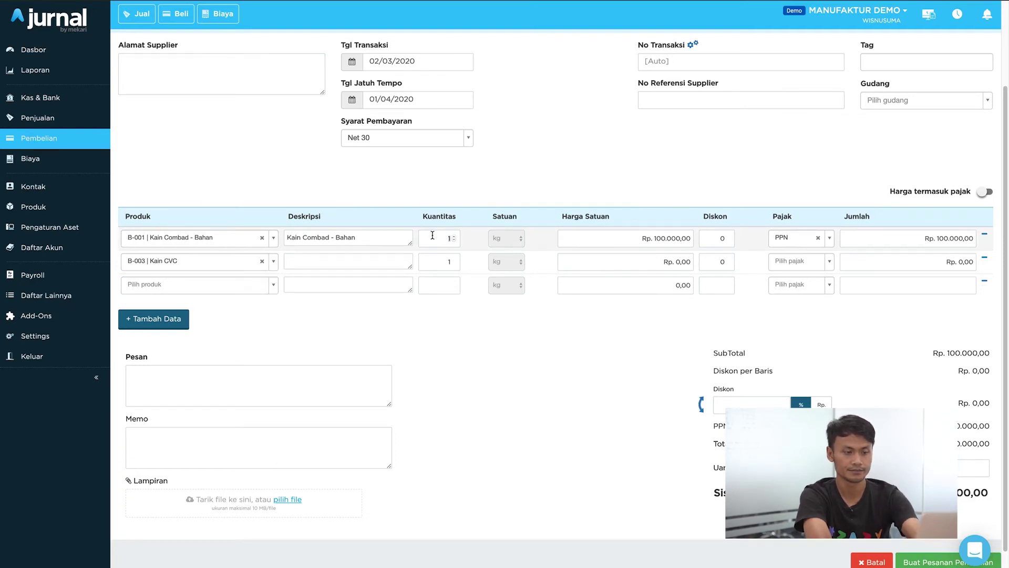
# Set the ordered quantities to 3 kg of Kain Combad and 4 kg of Kain CVC.
pyautogui.click(550, 174)
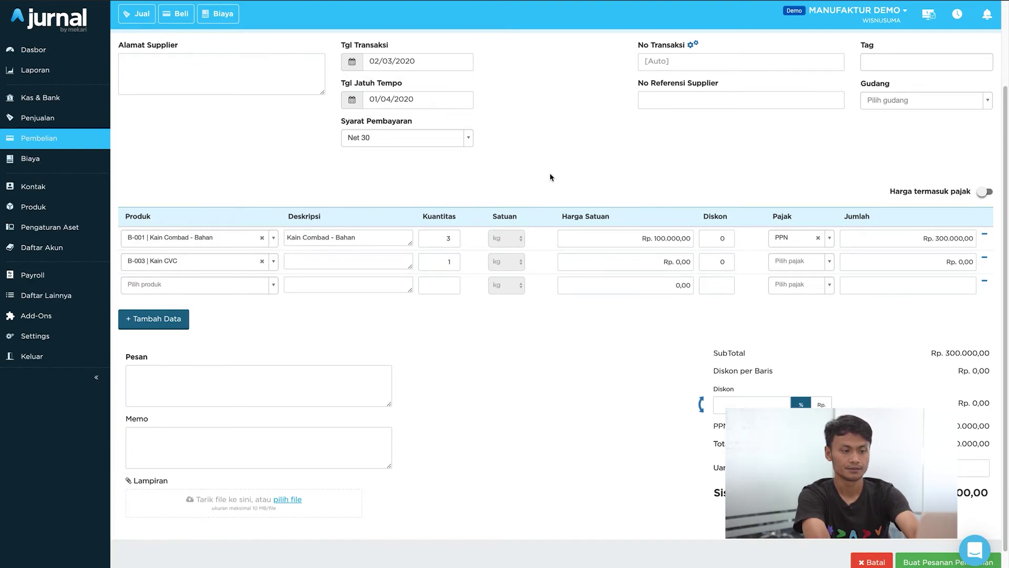
pyautogui.doubleClick(438, 266)
pyautogui.write('4')
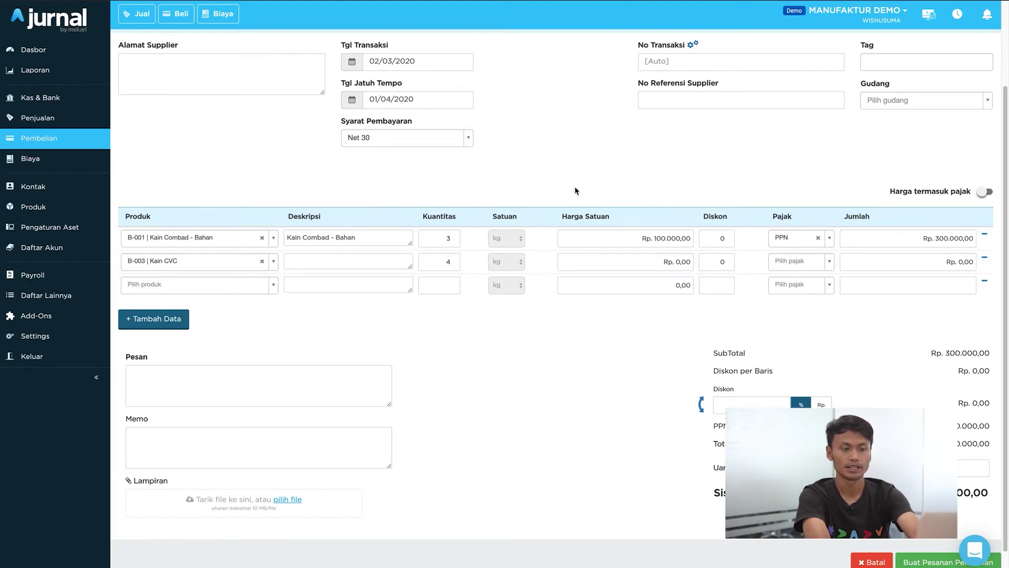
# Set the unit prices to Rp. 120.000 for Kain Combad and Rp. 100.000 for Kain CVC.
pyautogui.click(626, 237)
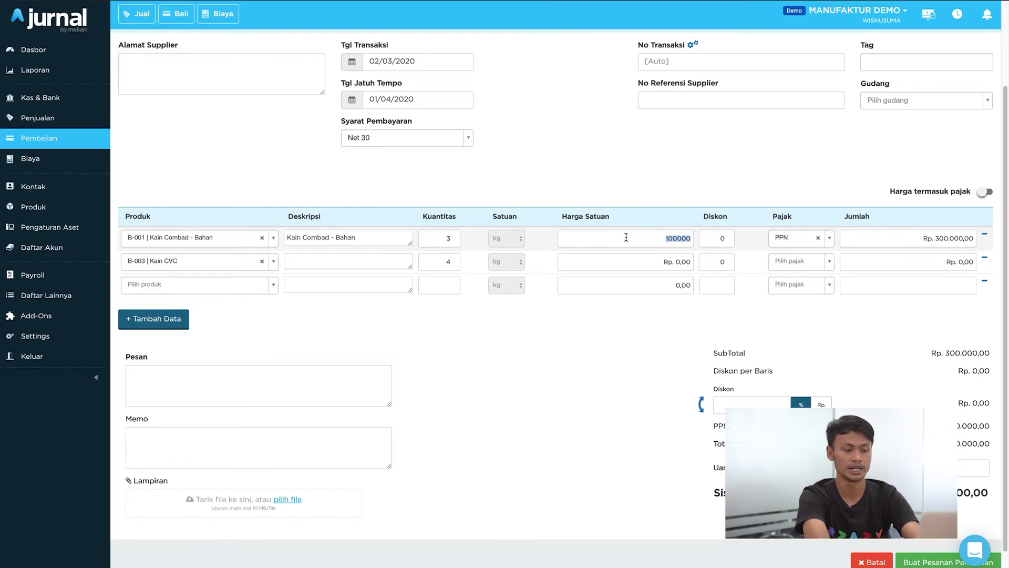
pyautogui.write('12')
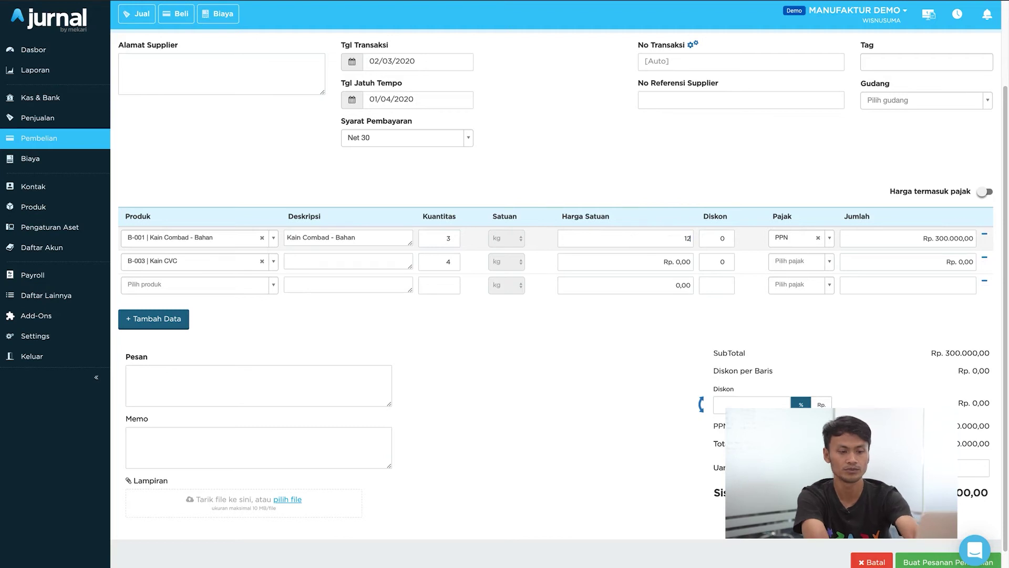
pyautogui.write('0000')
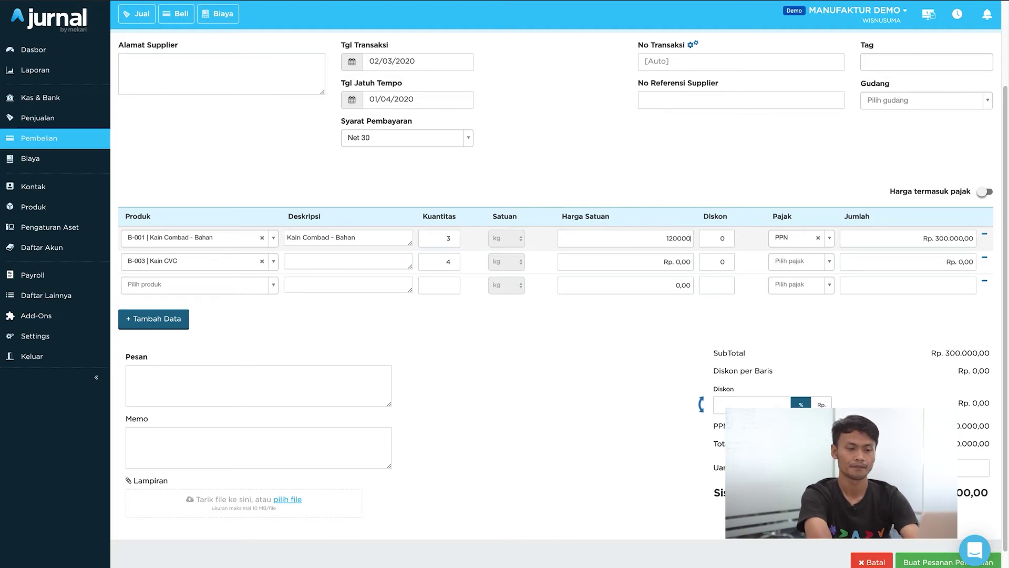
pyautogui.click(648, 325)
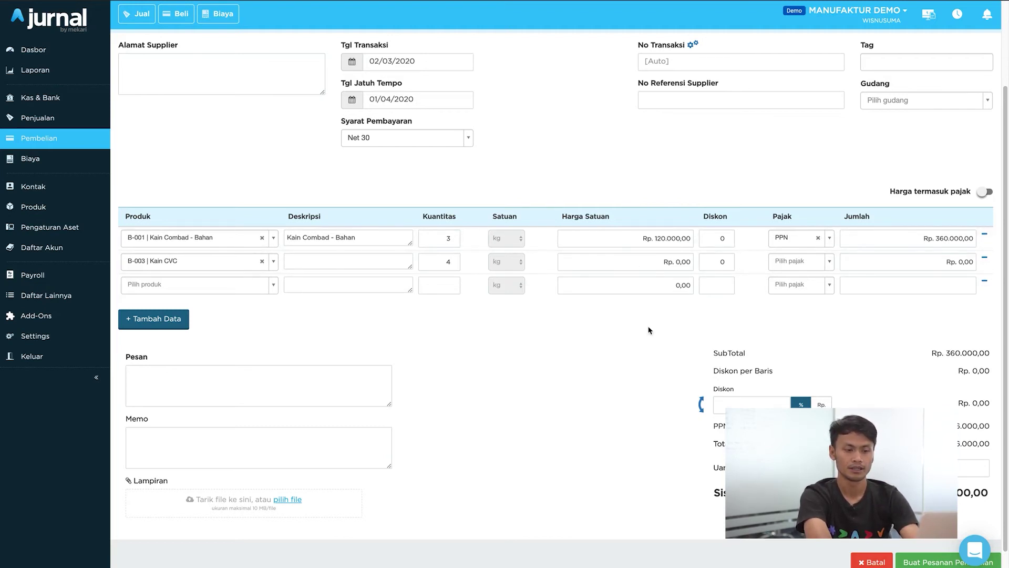
pyautogui.click(674, 264)
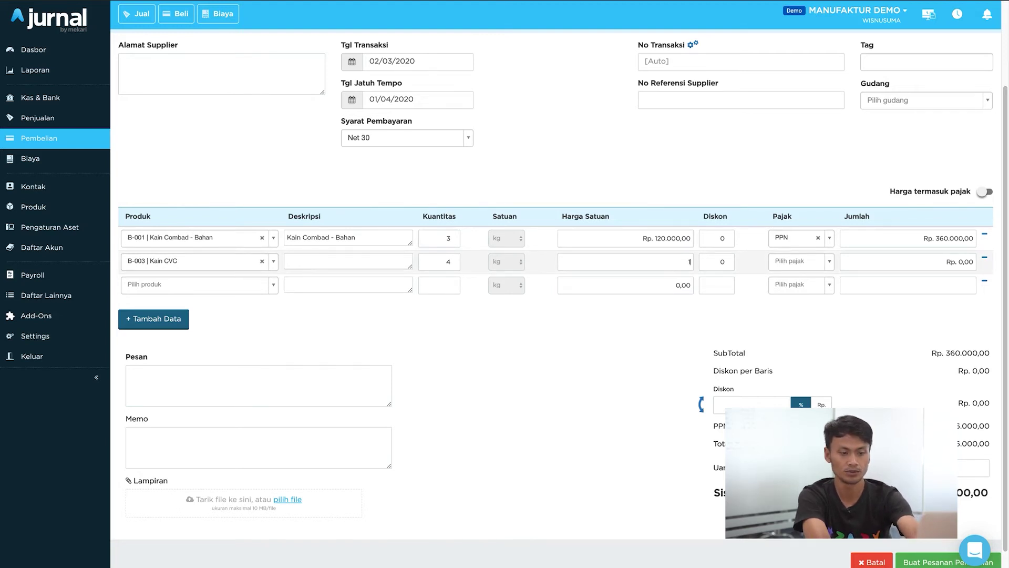
pyautogui.write('100000')
pyautogui.click(658, 351)
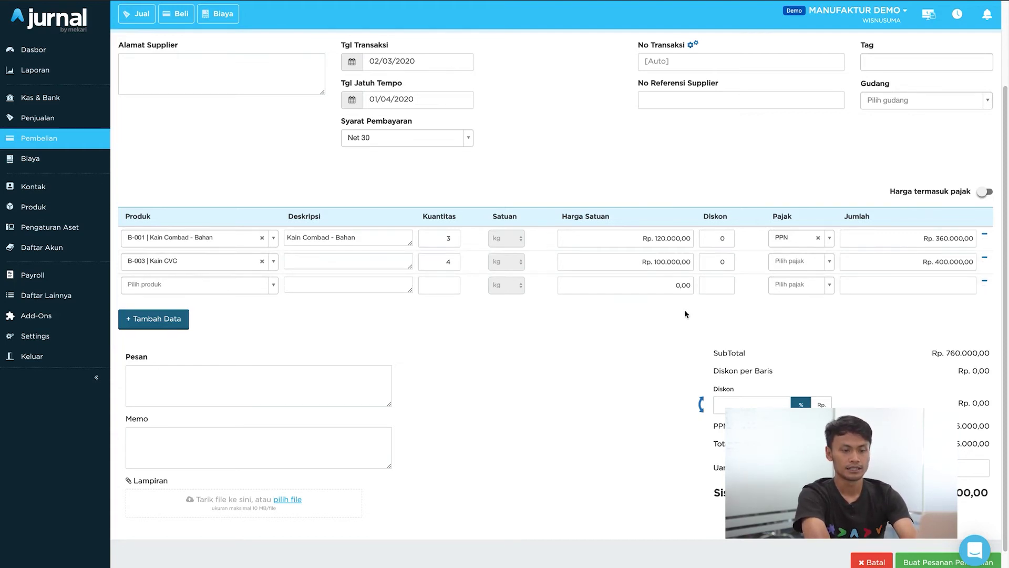
# Apply the PPN tax to the Kain CVC line and toggle tax-inclusive pricing on and back off.
pyautogui.click(795, 264)
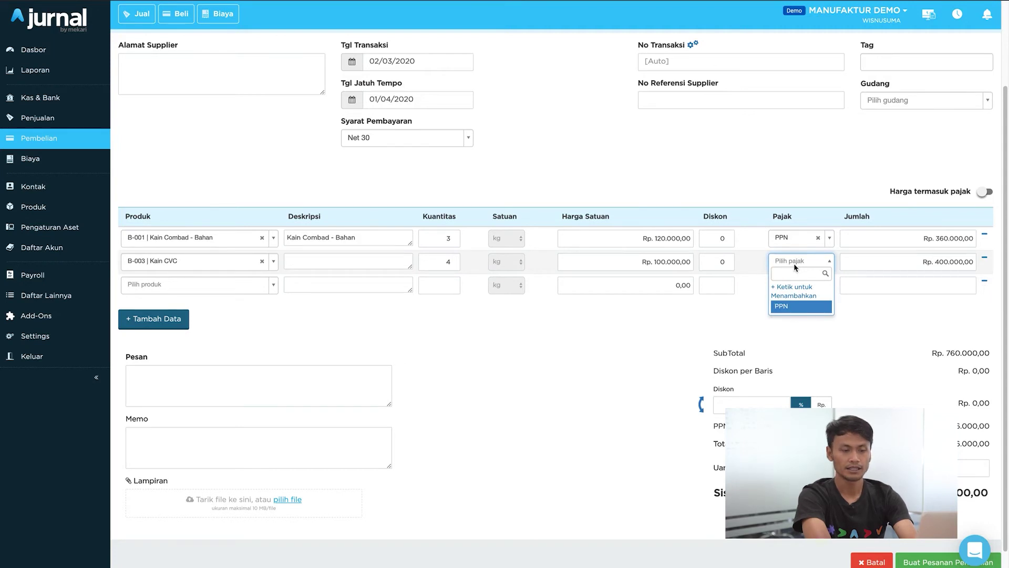
pyautogui.click(783, 307)
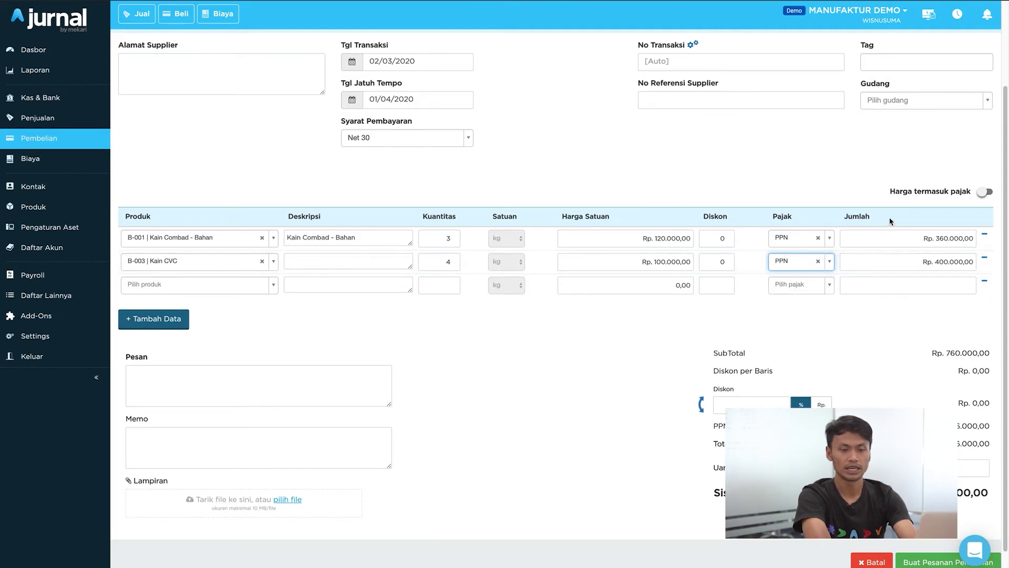
pyautogui.click(990, 193)
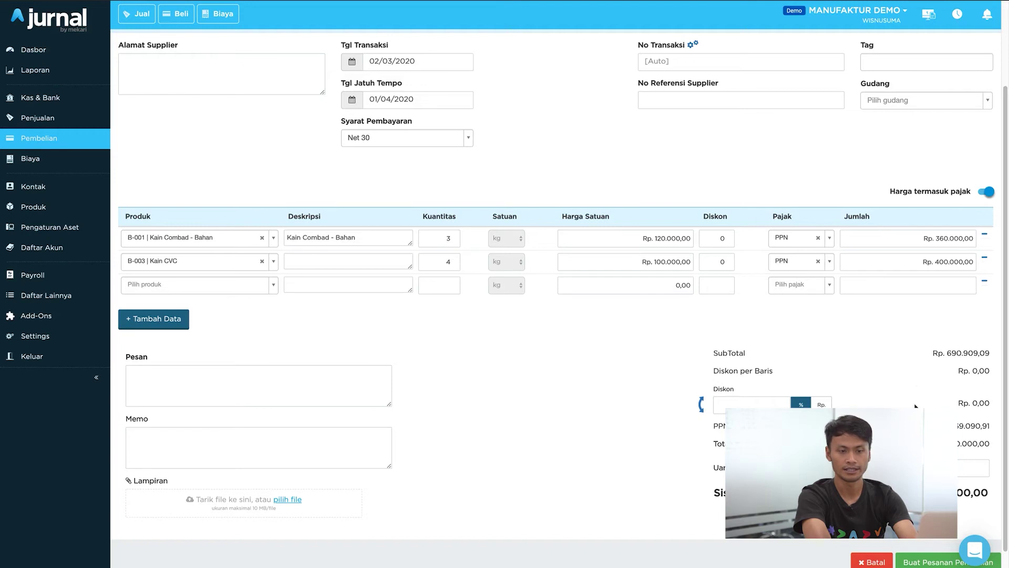
pyautogui.click(983, 192)
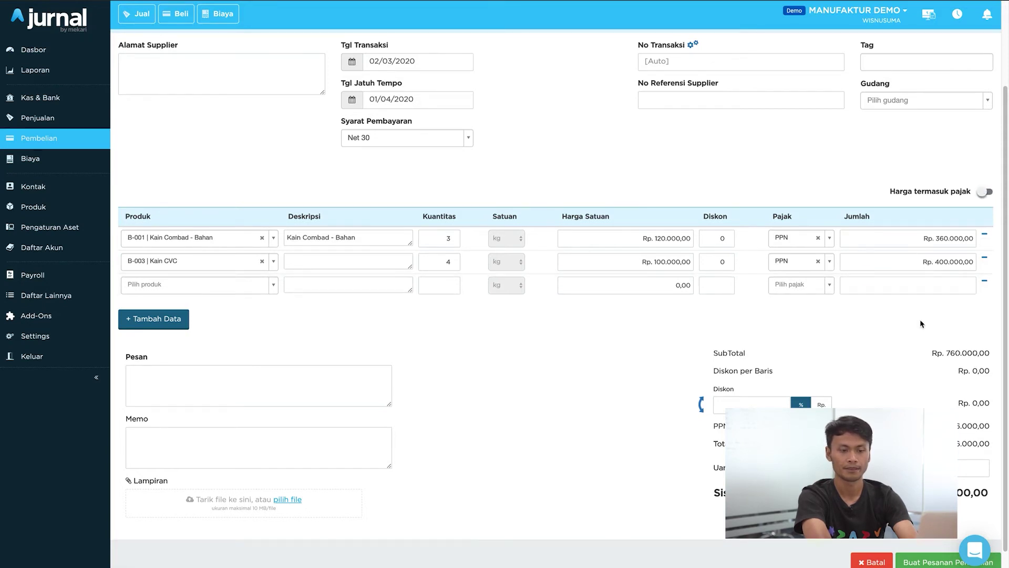
# Check the PPN amount in the order summary and create the purchase order.
pyautogui.scroll(-1, 920, 322)
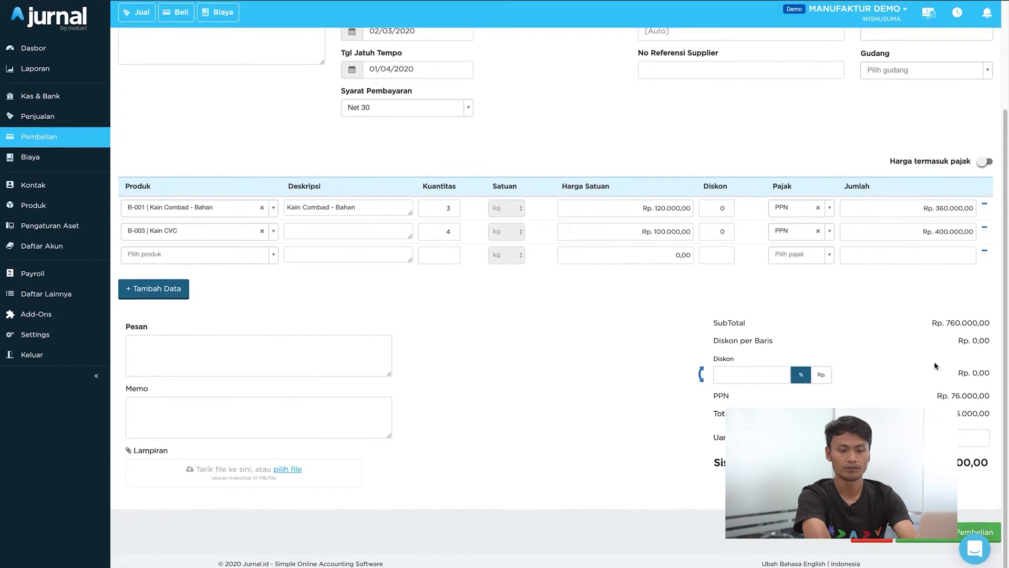
pyautogui.moveTo(955, 398); pyautogui.dragTo(980, 398)
pyautogui.click(906, 394)
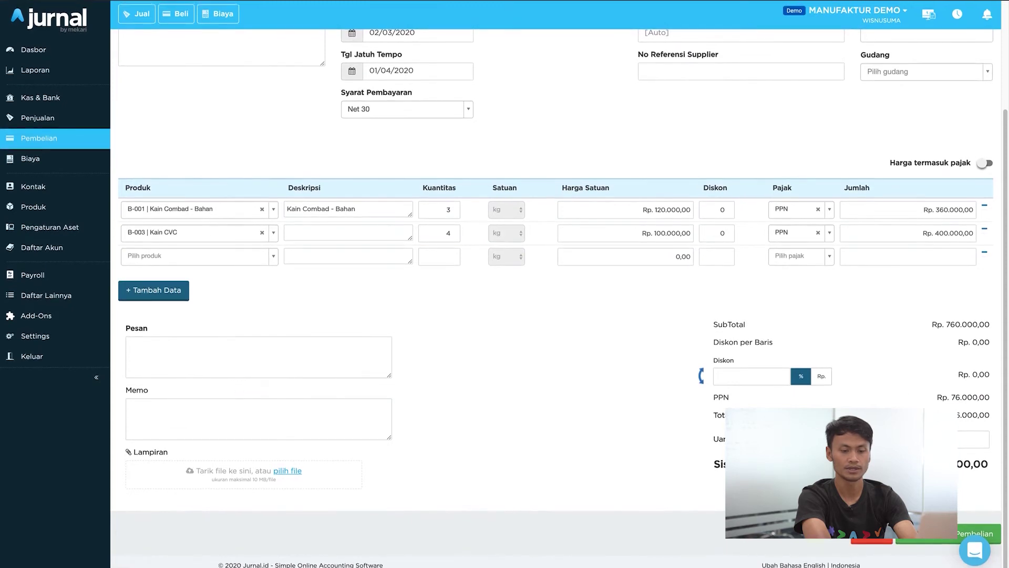
pyautogui.click(923, 542)
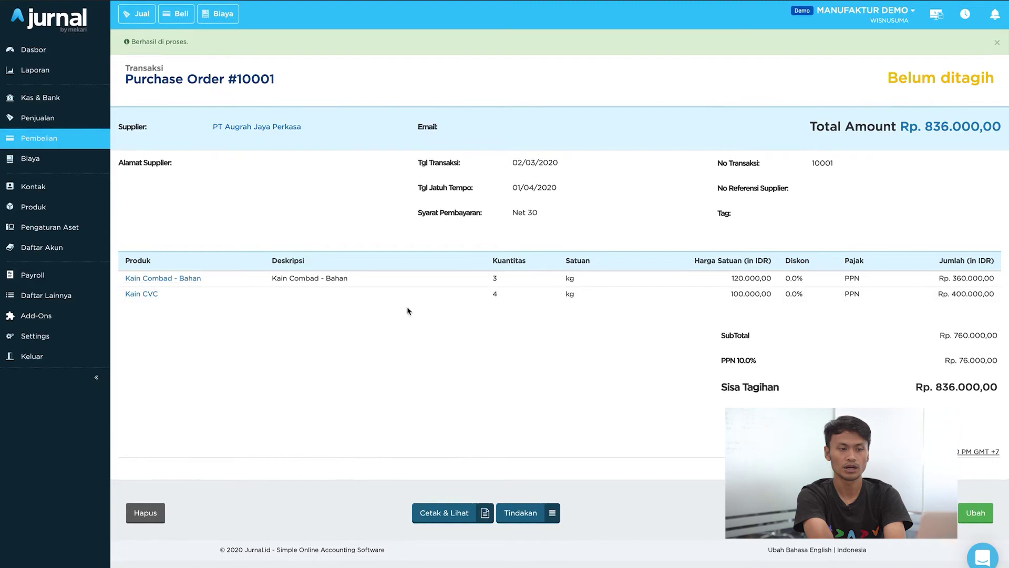
# Start a delivery receipt from the purchase order and set its delivery date to 08/03/2020.
pyautogui.click(527, 515)
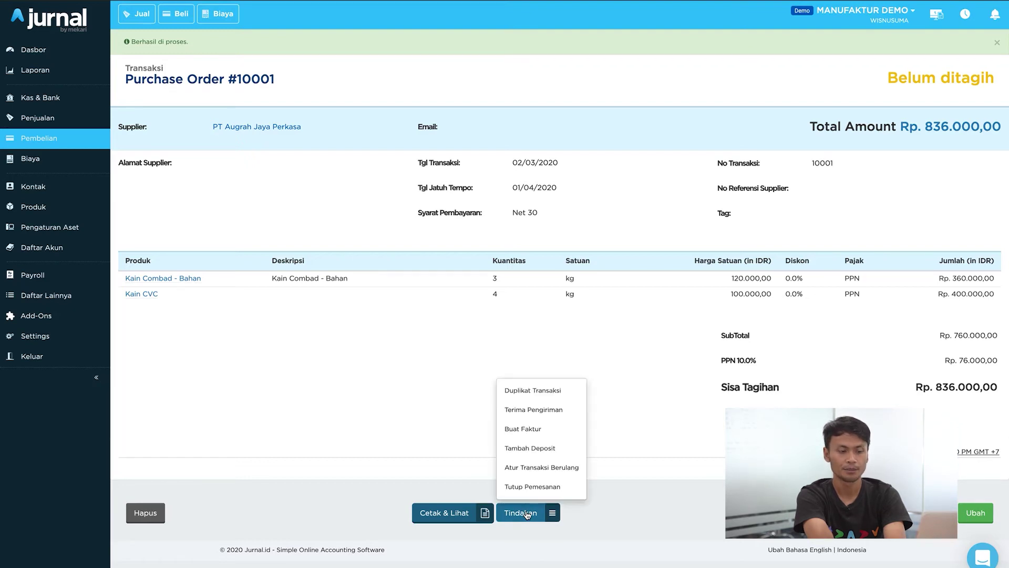
pyautogui.click(567, 415)
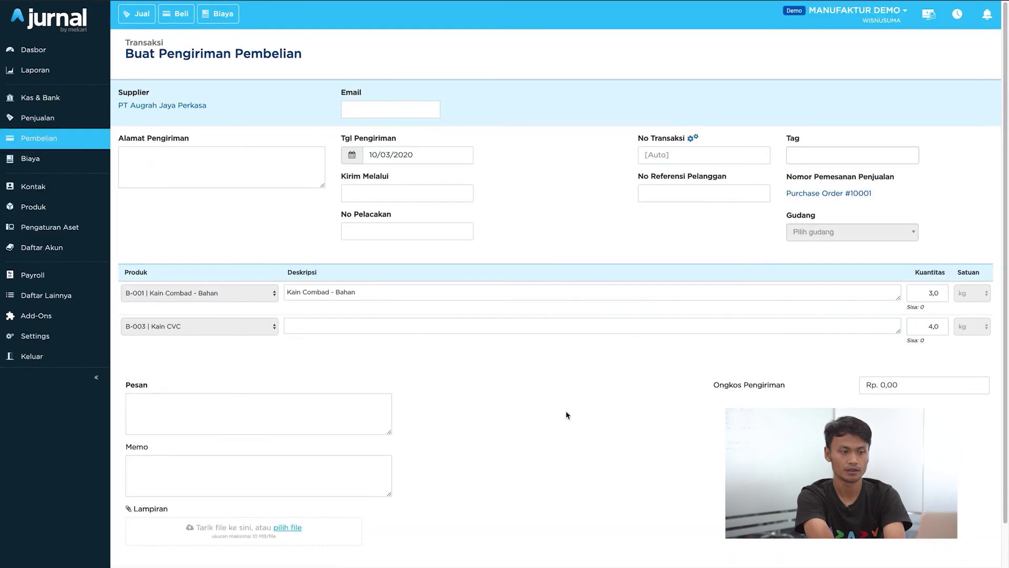
pyautogui.click(393, 156)
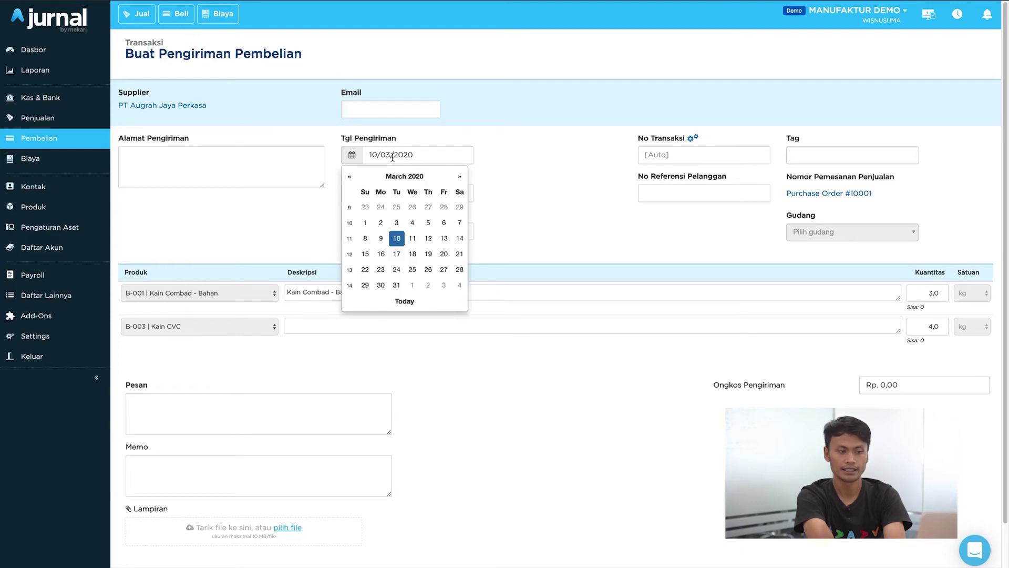
pyautogui.click(366, 239)
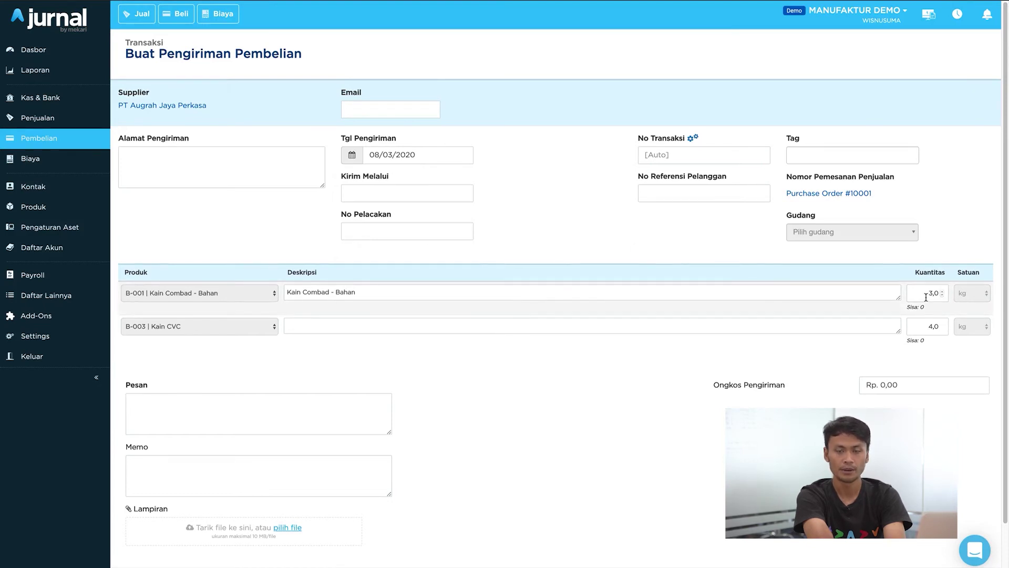
# Set the received quantity of Kain CVC to 3 kg and create the purchase delivery.
pyautogui.doubleClick(929, 327)
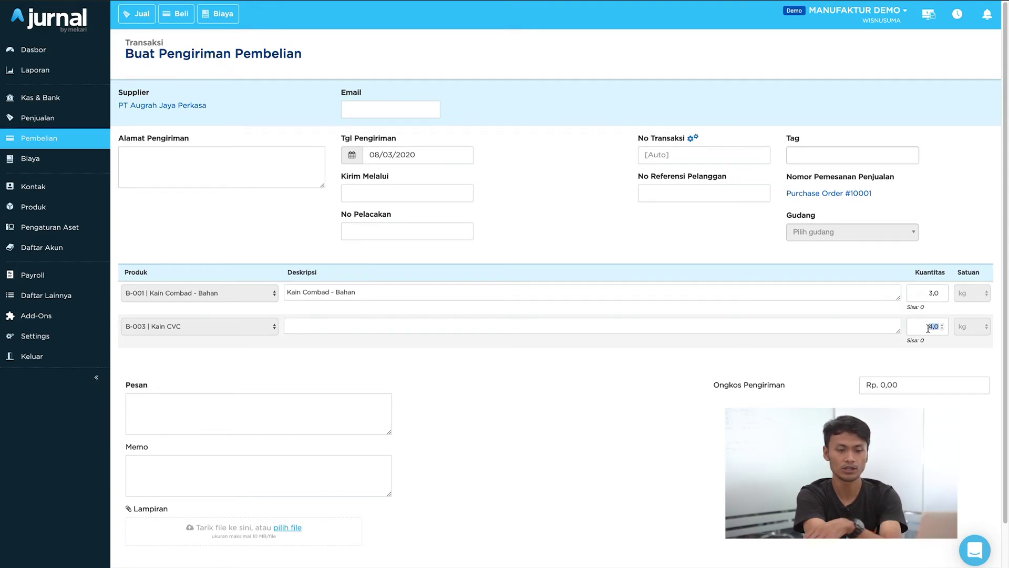
pyautogui.write('3')
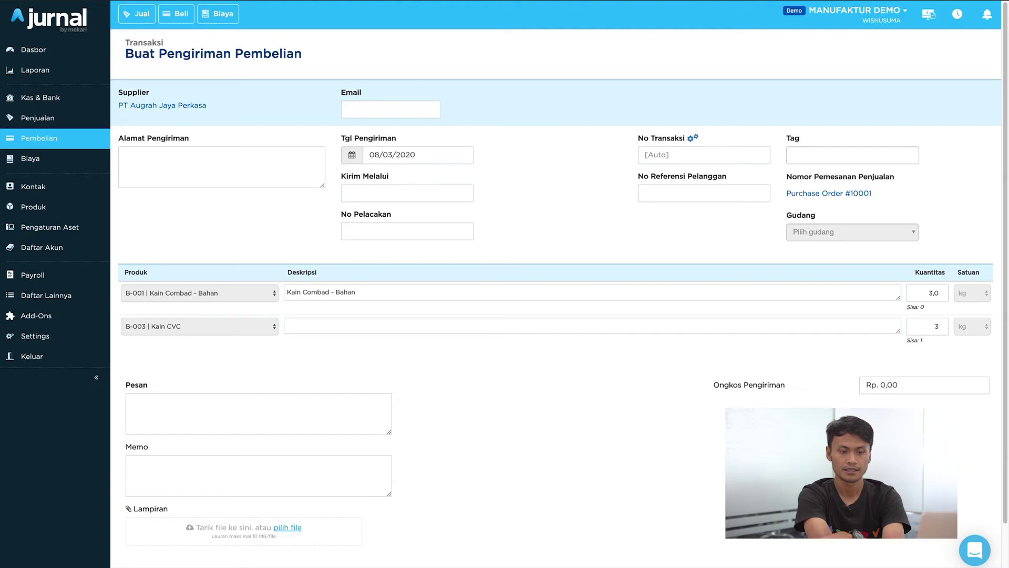
pyautogui.doubleClick(920, 340)
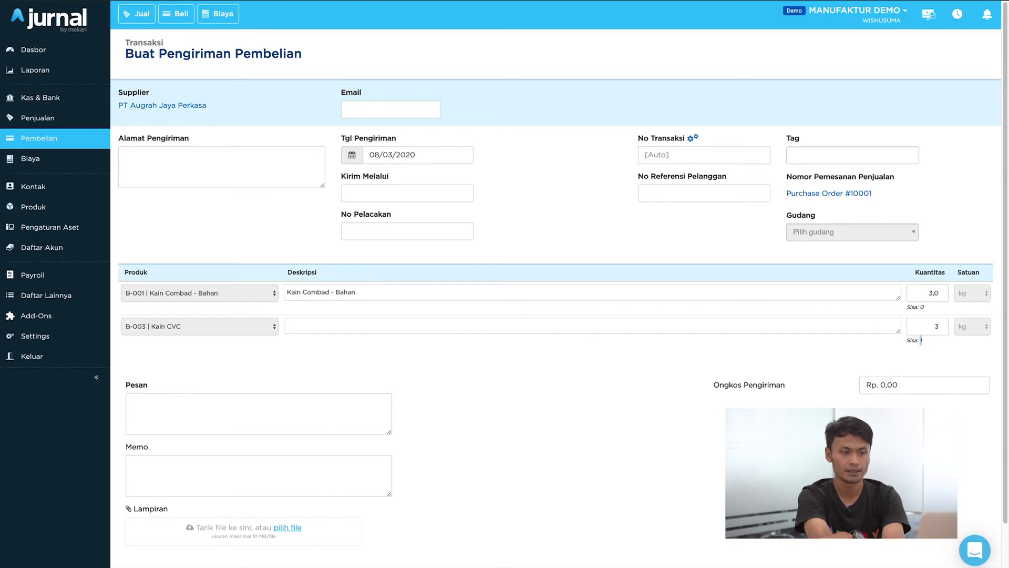
pyautogui.scroll(-1, 920, 340)
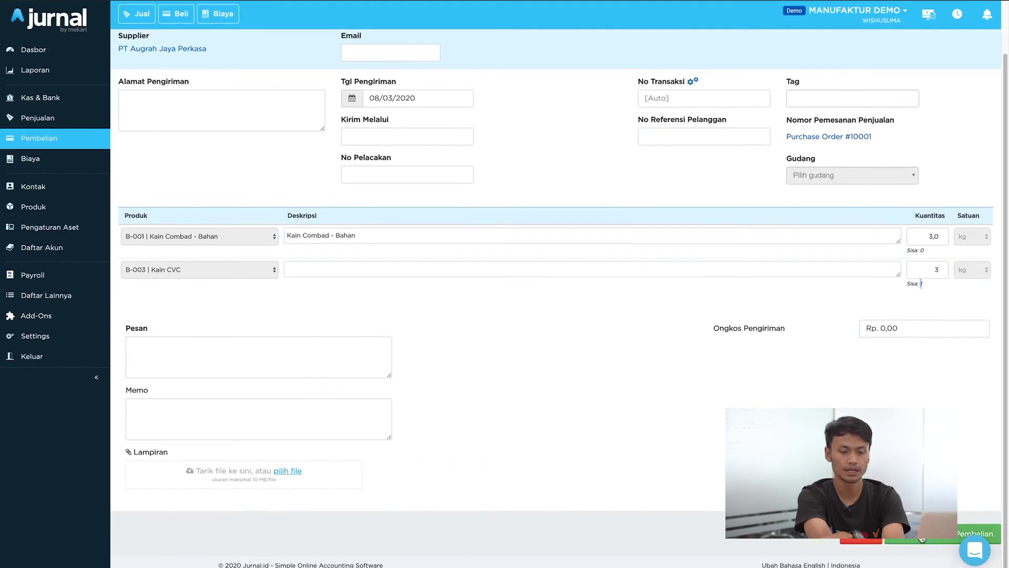
pyautogui.click(921, 539)
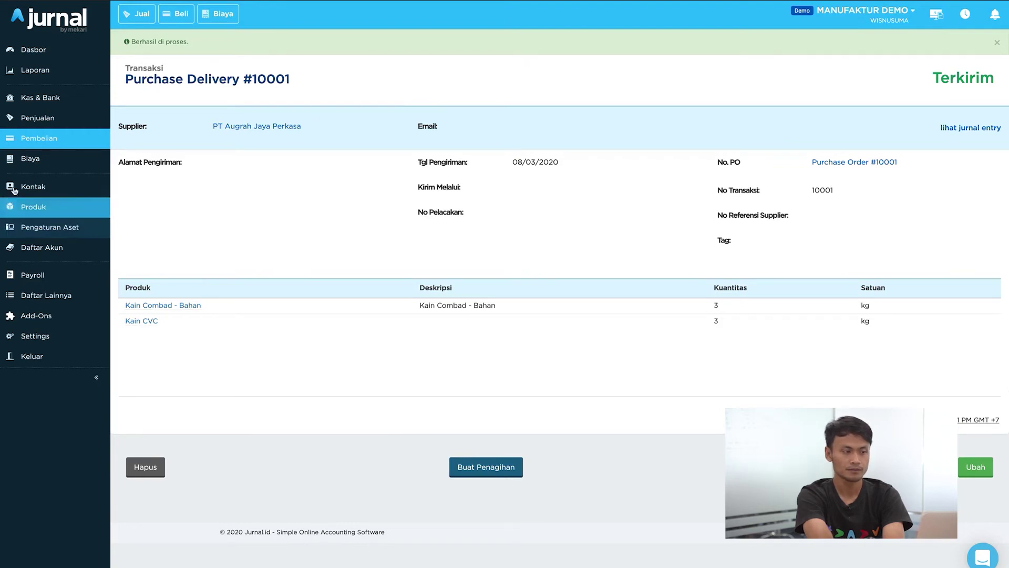
# Check the order's status in the purchase orders list and the receipt in the purchase deliveries list.
pyautogui.click(28, 142)
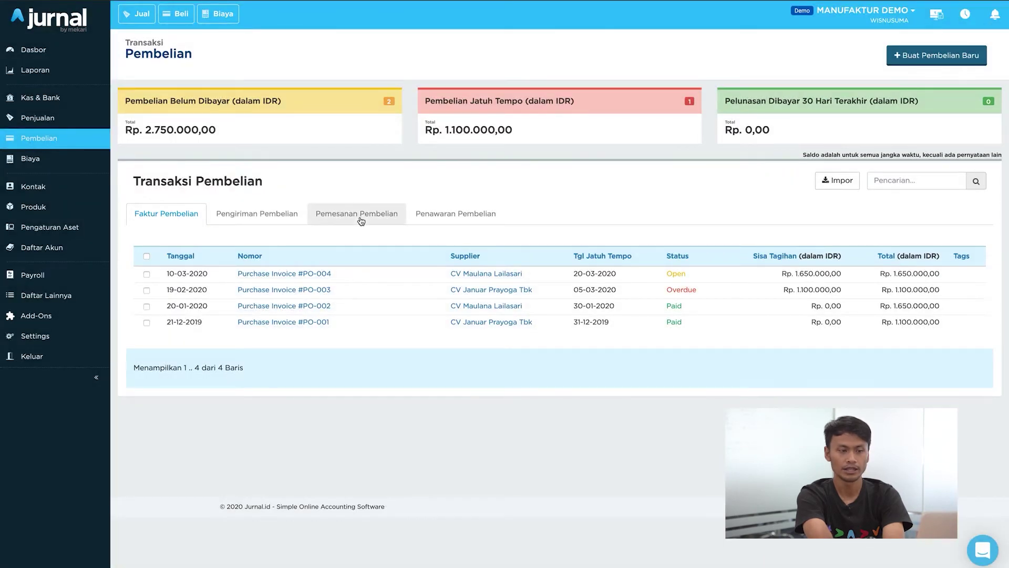
pyautogui.click(360, 220)
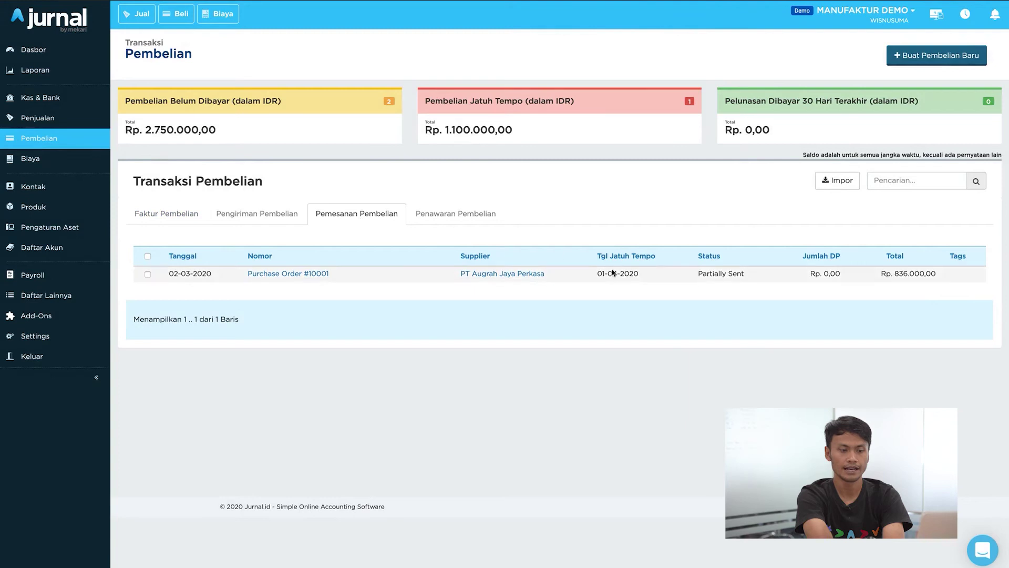
pyautogui.moveTo(698, 274); pyautogui.dragTo(750, 276)
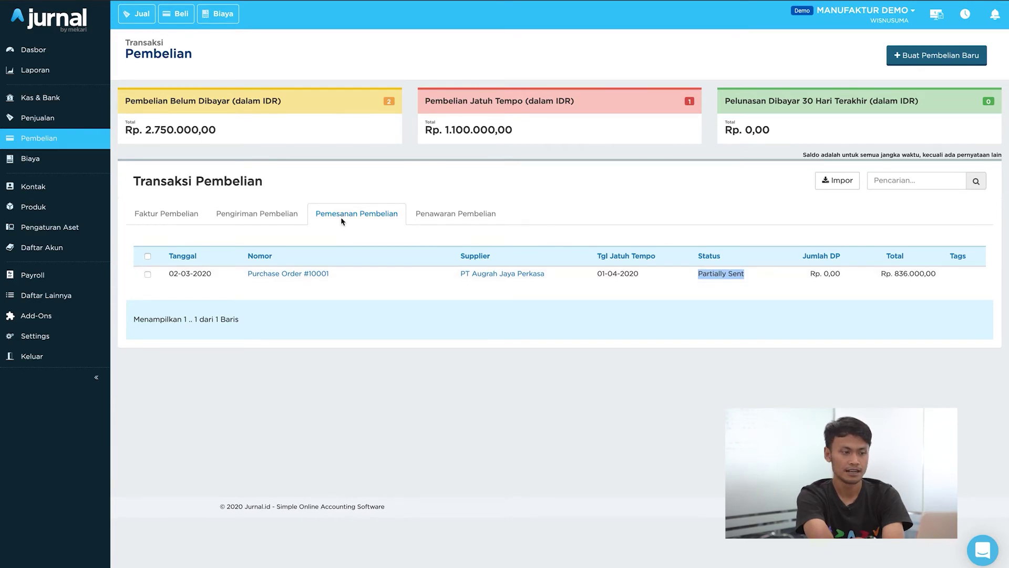
pyautogui.click(268, 220)
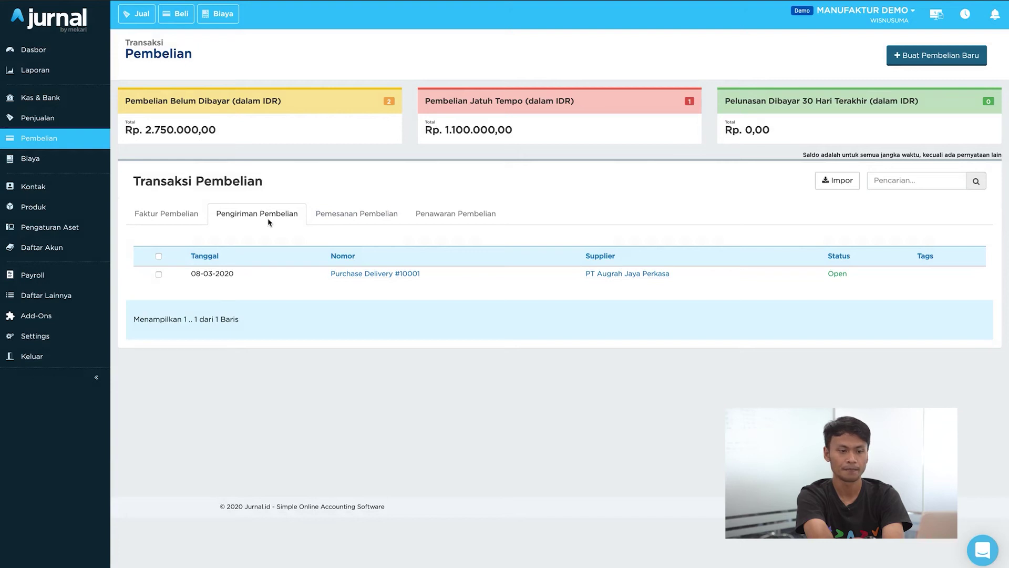
pyautogui.click(347, 220)
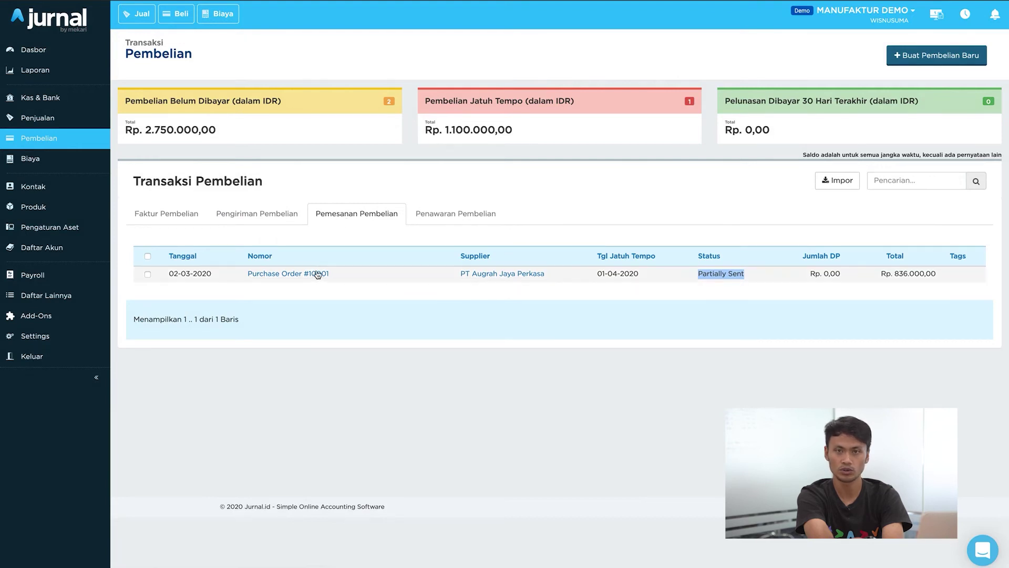
# Close the purchase order from PT Augrah Jaya Perkasa and check its status in the purchase orders list.
pyautogui.moveTo(316, 277)
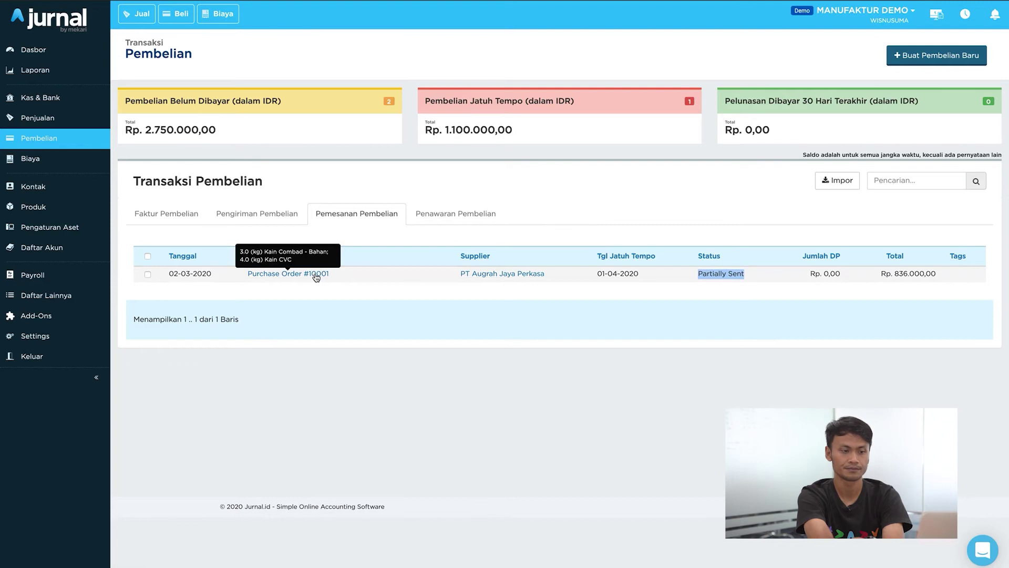
pyautogui.click(316, 275)
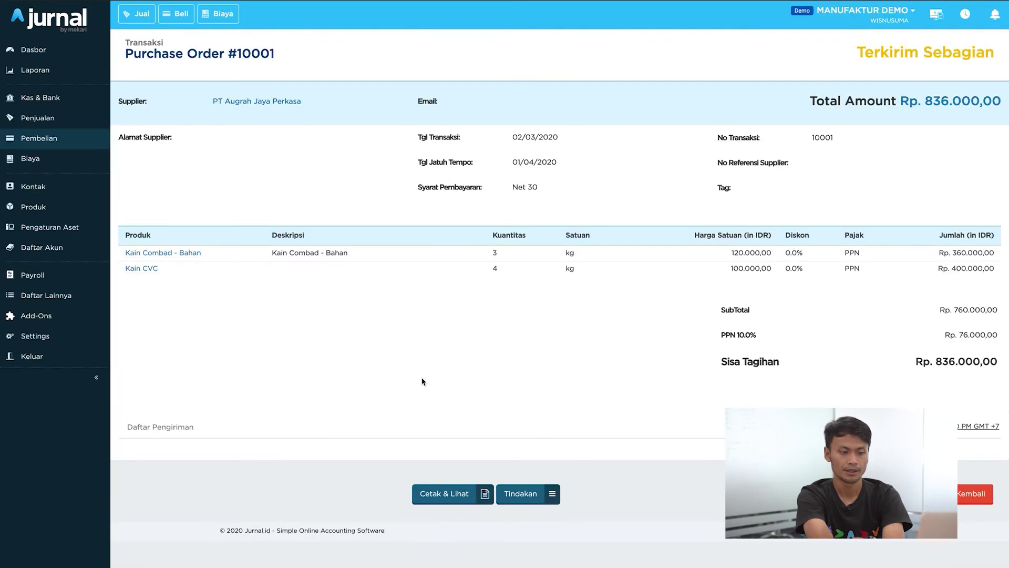
pyautogui.click(524, 500)
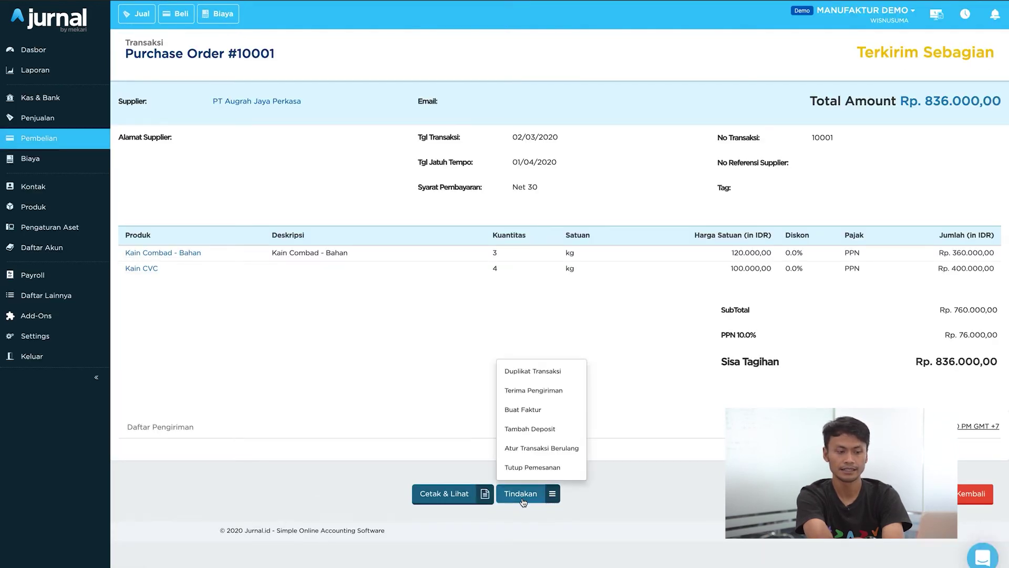
pyautogui.click(528, 471)
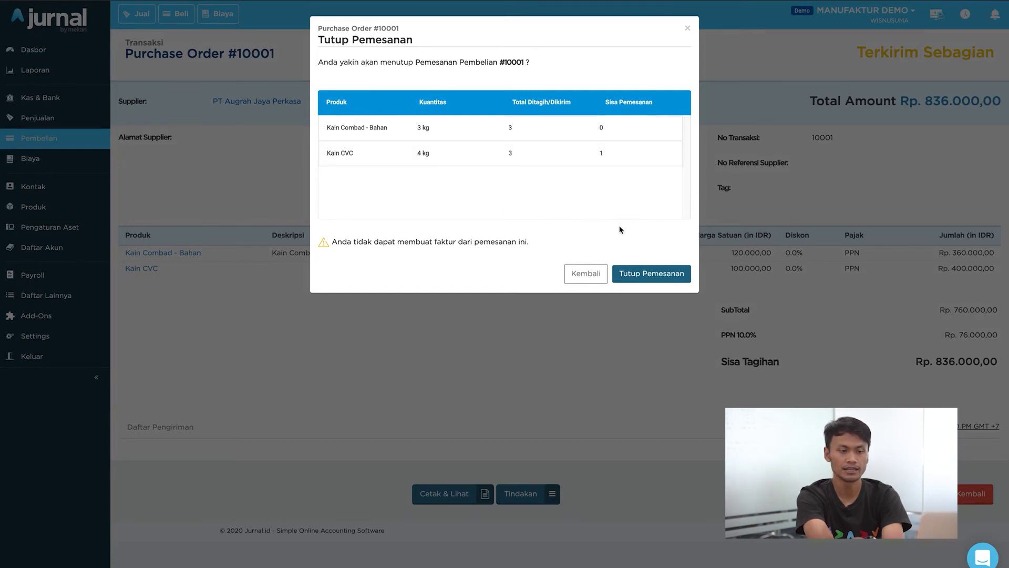
pyautogui.click(649, 274)
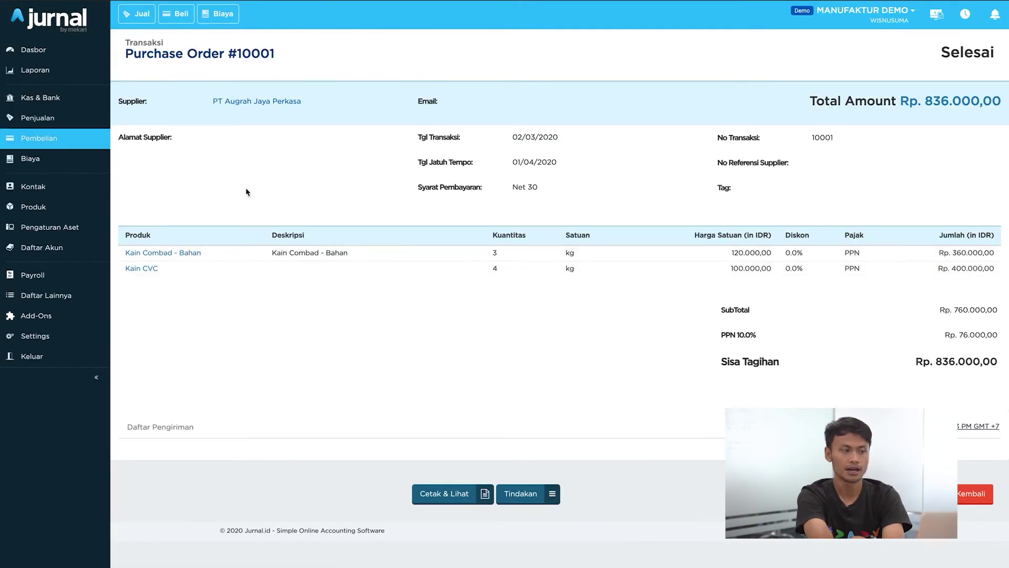
pyautogui.click(49, 140)
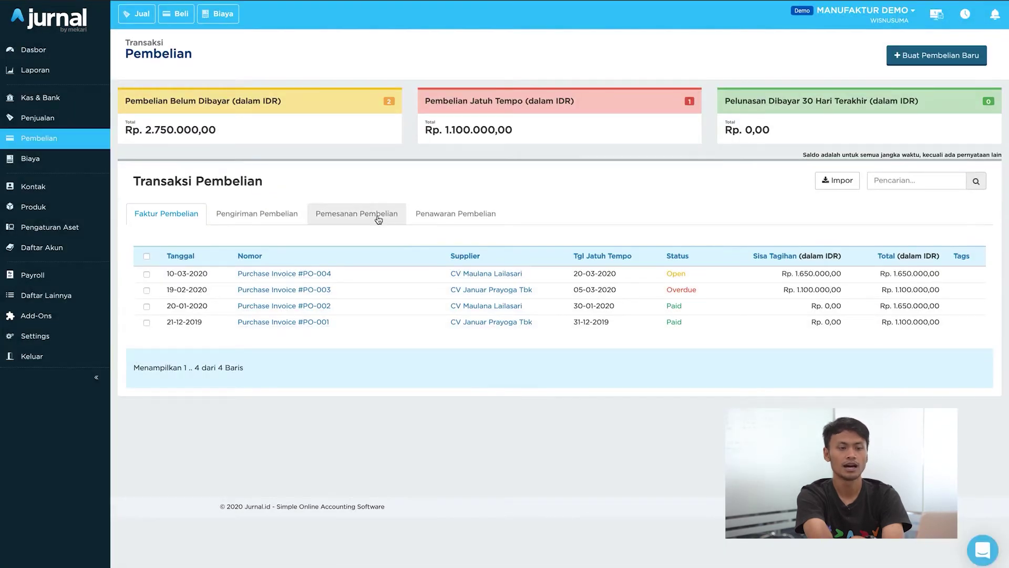
pyautogui.click(378, 220)
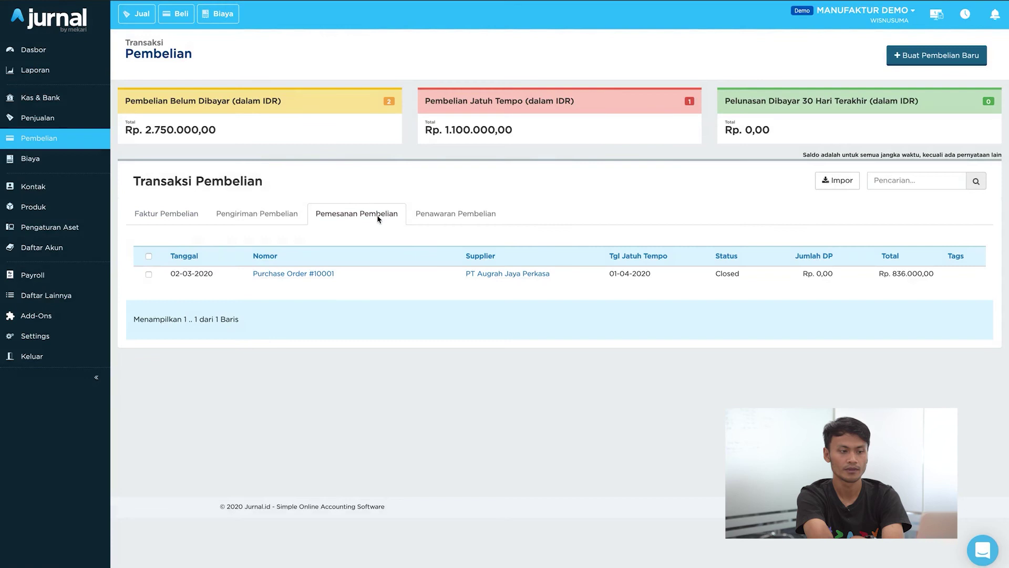
# Create a purchase invoice from the PT Augrah Jaya Perkasa delivery and return to the purchases overview.
pyautogui.click(279, 215)
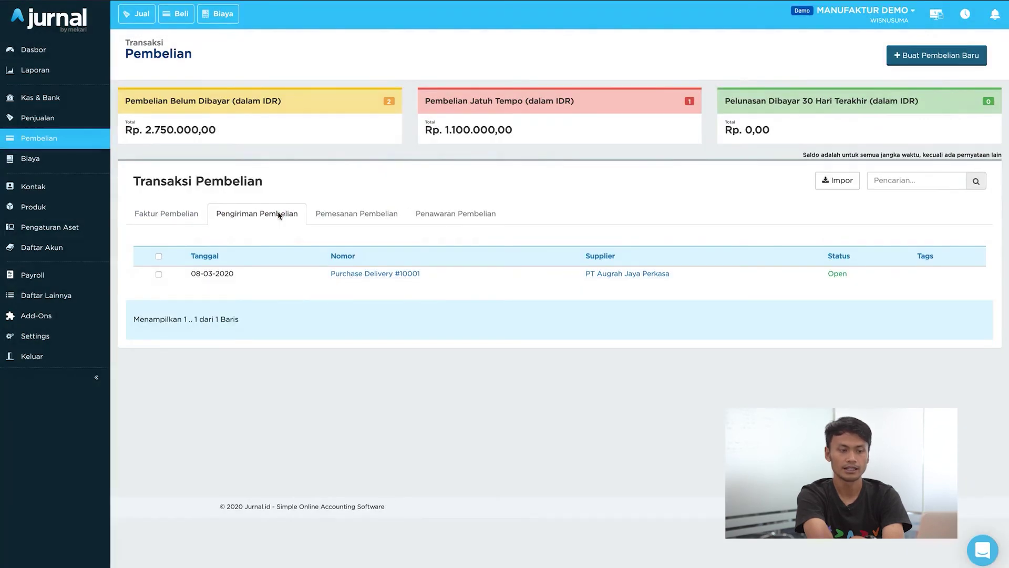
pyautogui.moveTo(366, 281)
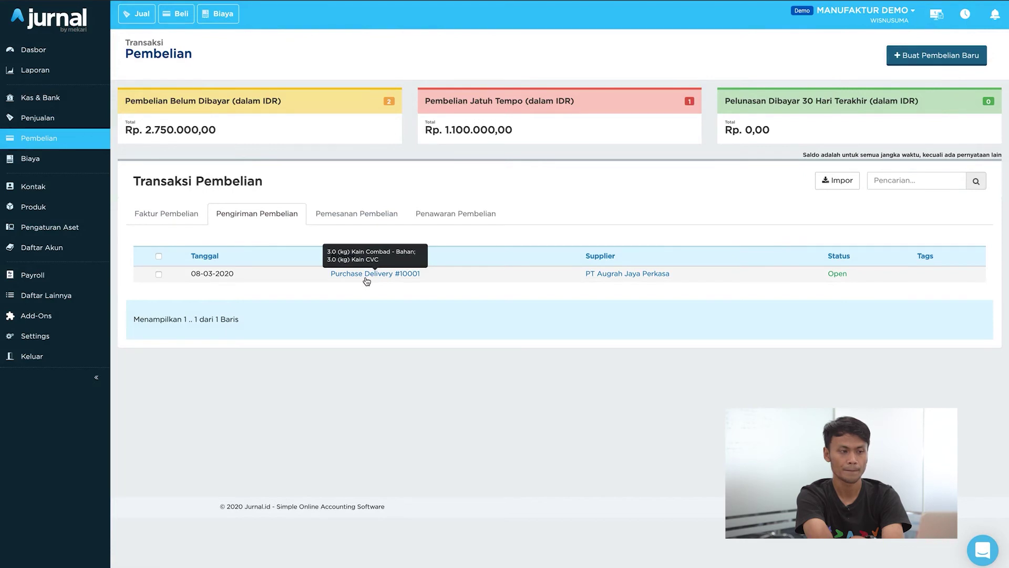
pyautogui.click(367, 280)
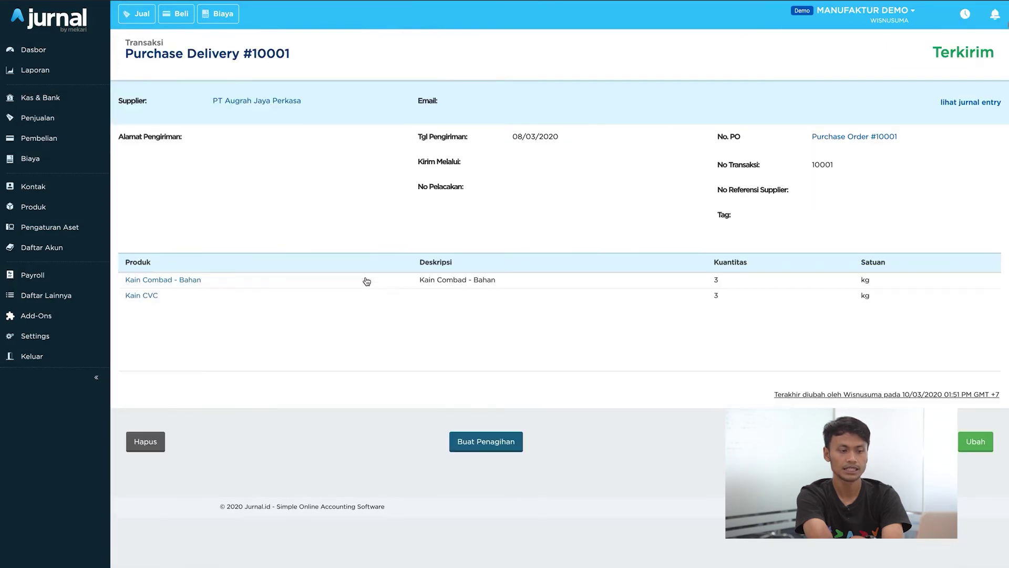
pyautogui.click(491, 447)
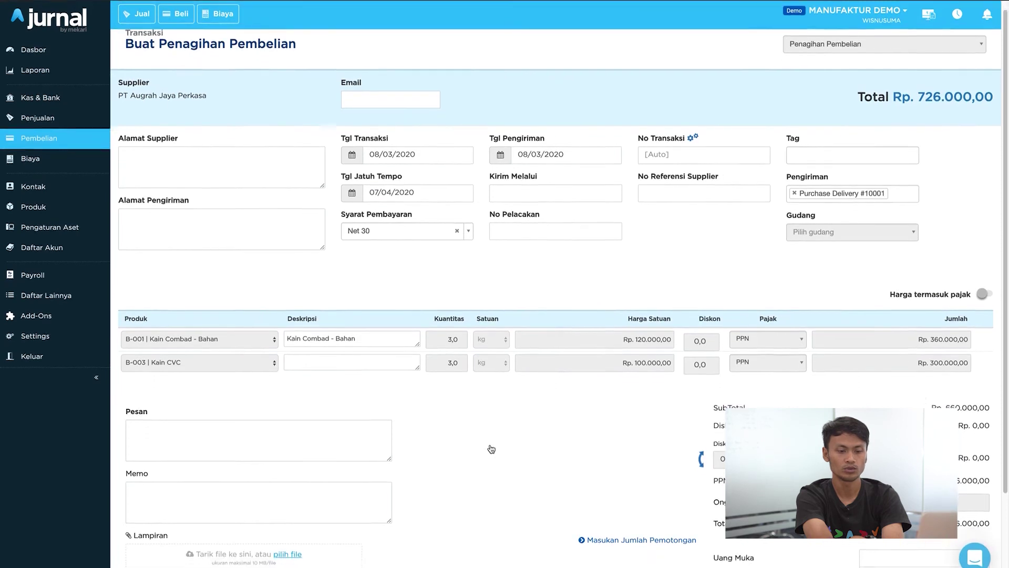
pyautogui.scroll(-2, 491, 449)
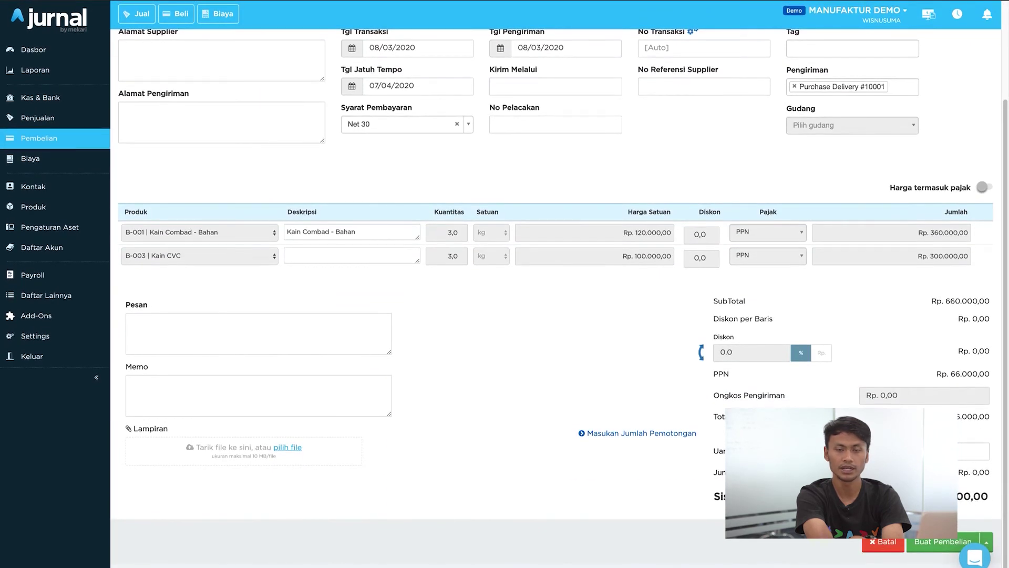
pyautogui.click(928, 546)
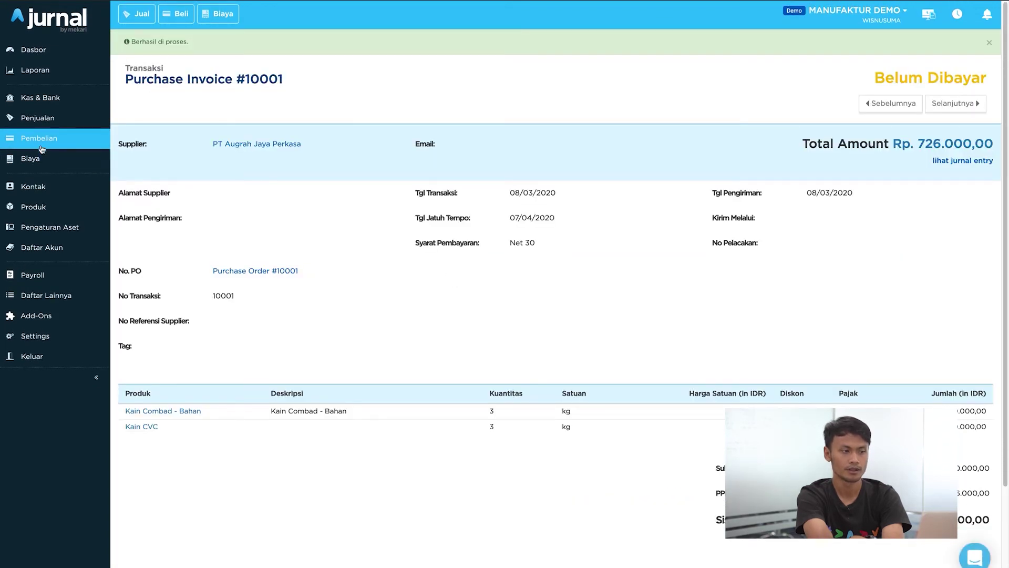
pyautogui.click(42, 145)
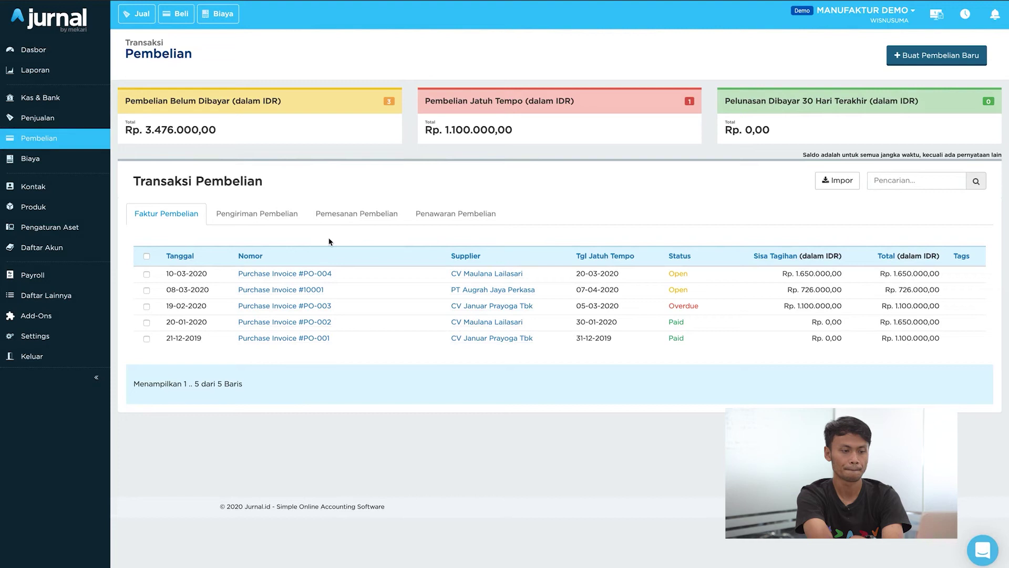
# Filter the purchase invoices to the unpaid ones and examine the PT Augrah Jaya Perkasa invoice.
pyautogui.click(200, 136)
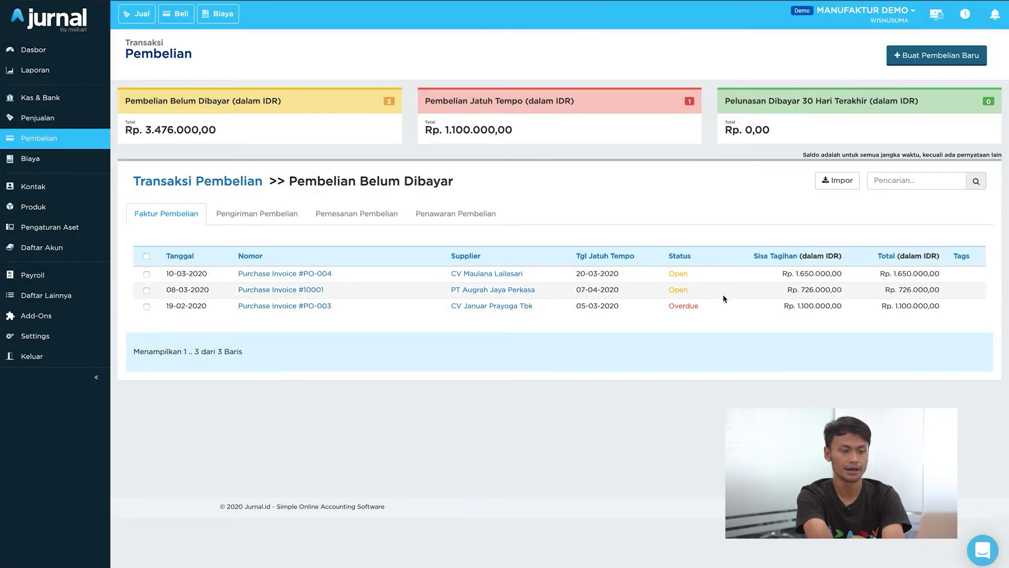
pyautogui.moveTo(540, 291); pyautogui.dragTo(479, 298)
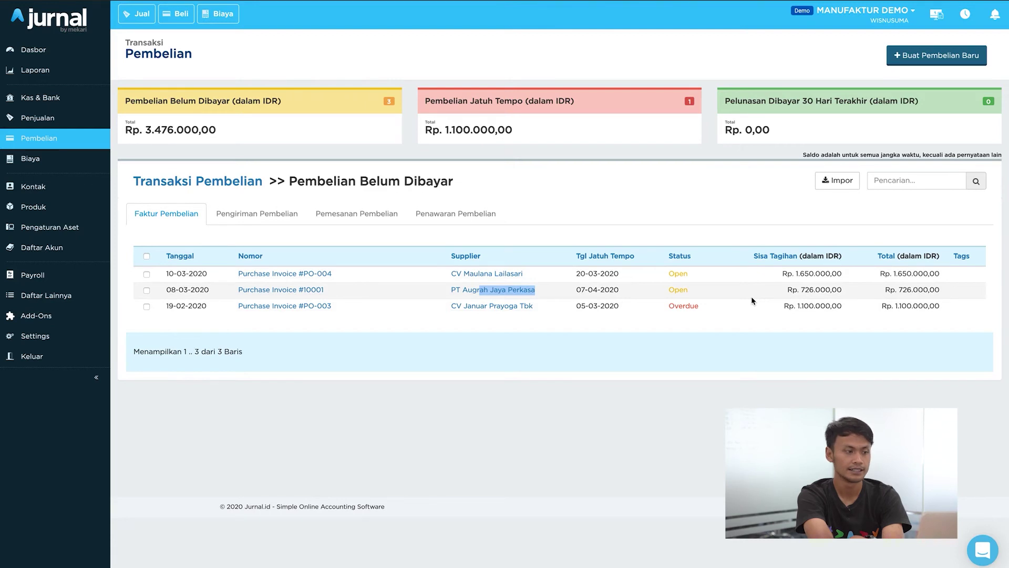
# Start a new sales order and create PT Pelangi Indah as a new customer for it.
pyautogui.click(45, 120)
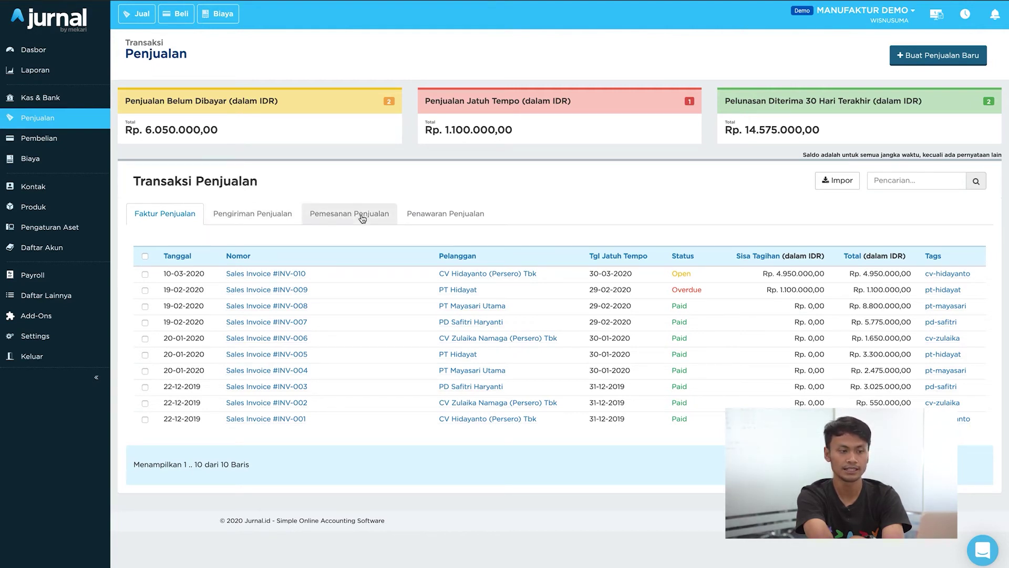
pyautogui.click(917, 62)
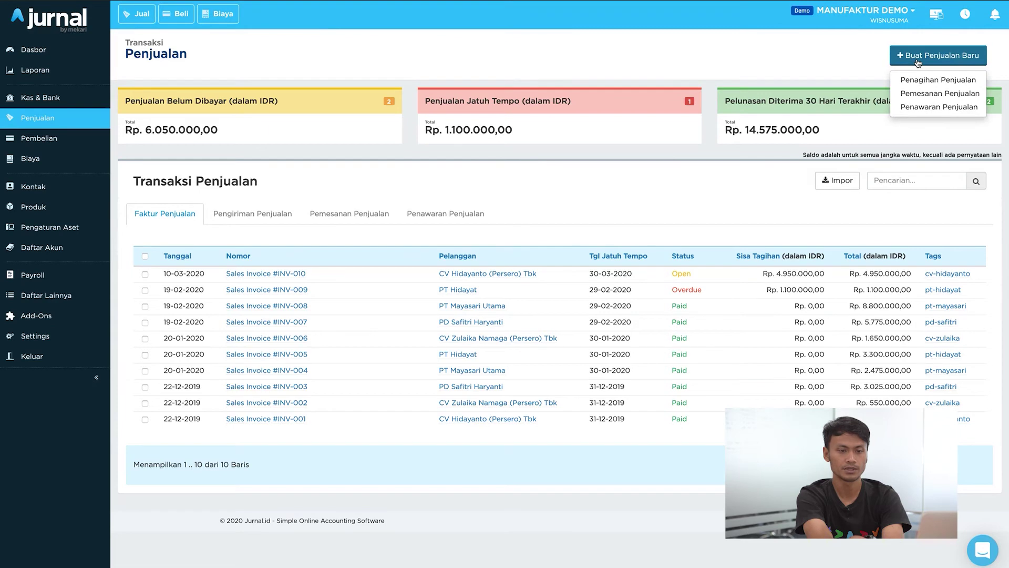
pyautogui.click(927, 94)
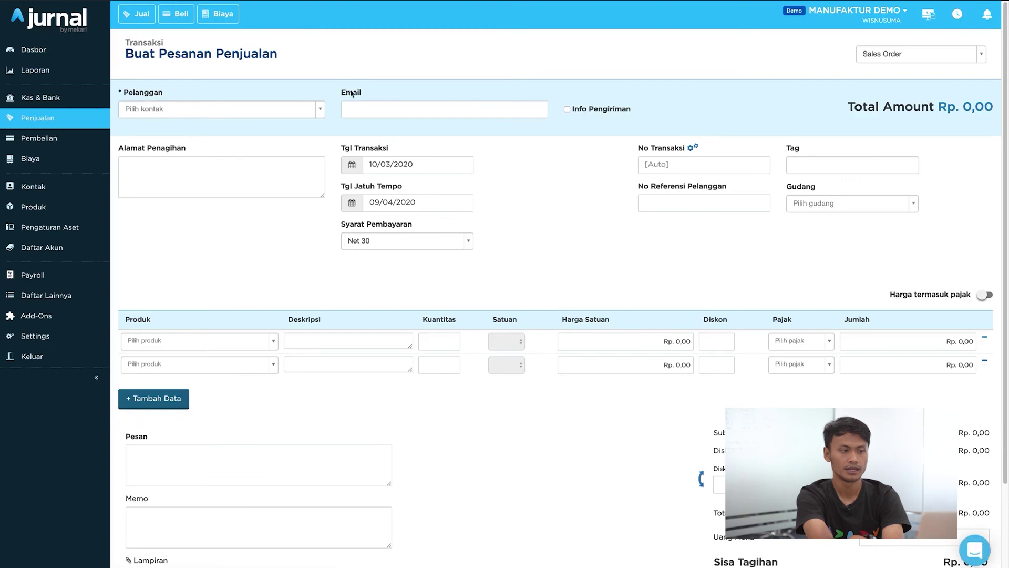
pyautogui.click(305, 109)
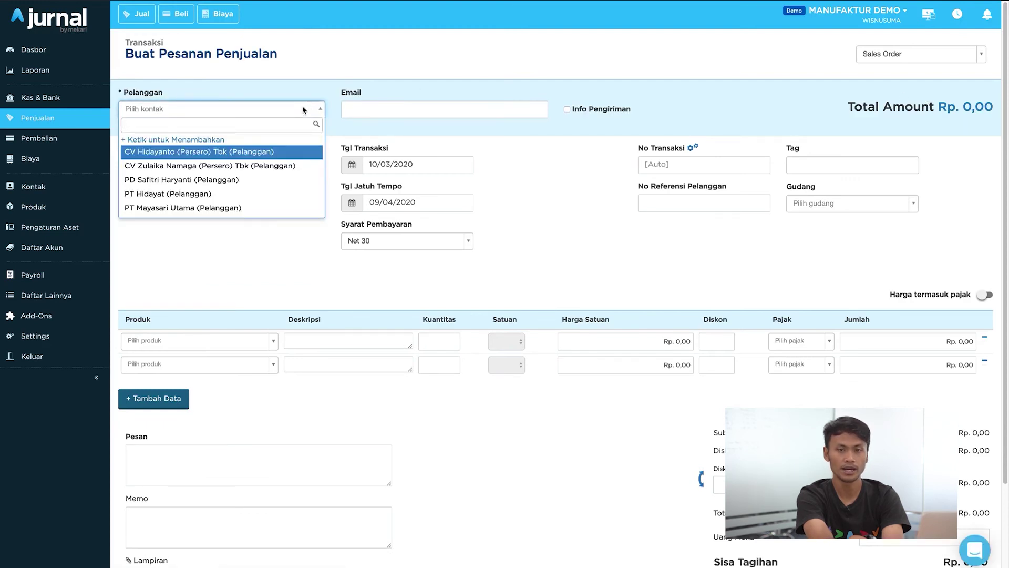
pyautogui.click(207, 141)
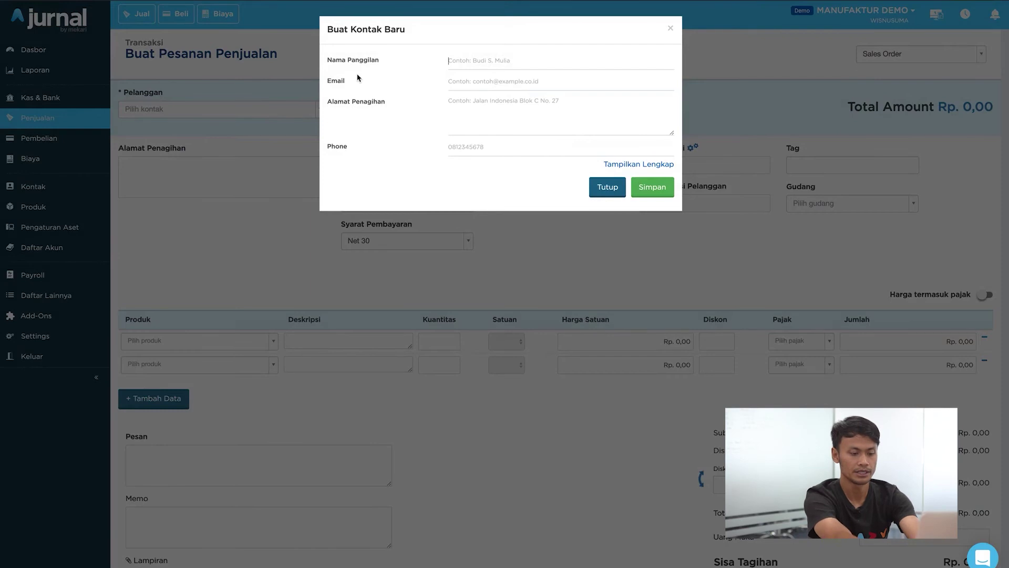
pyautogui.write('PT')
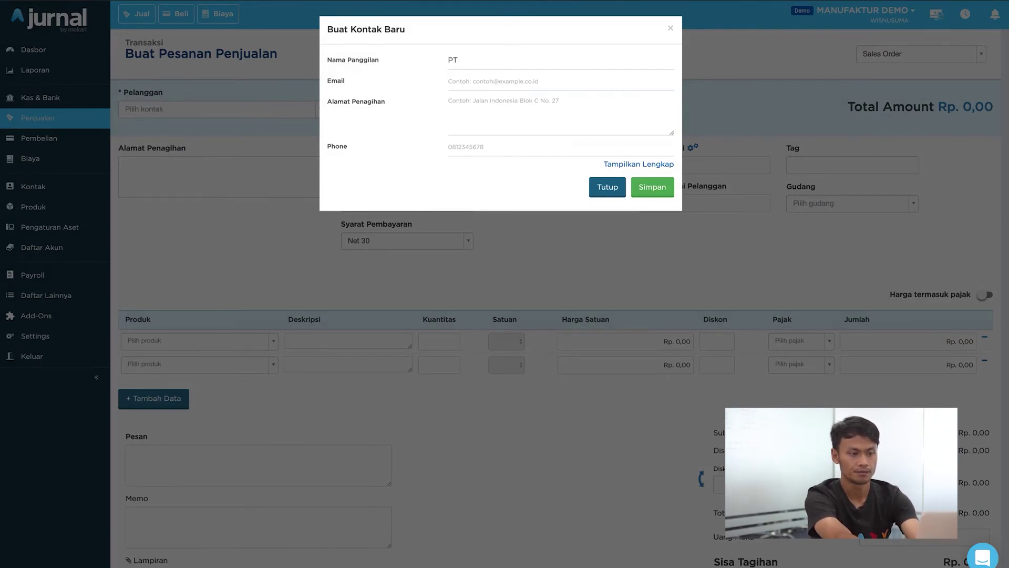
pyautogui.write(' Pelangi Indah')
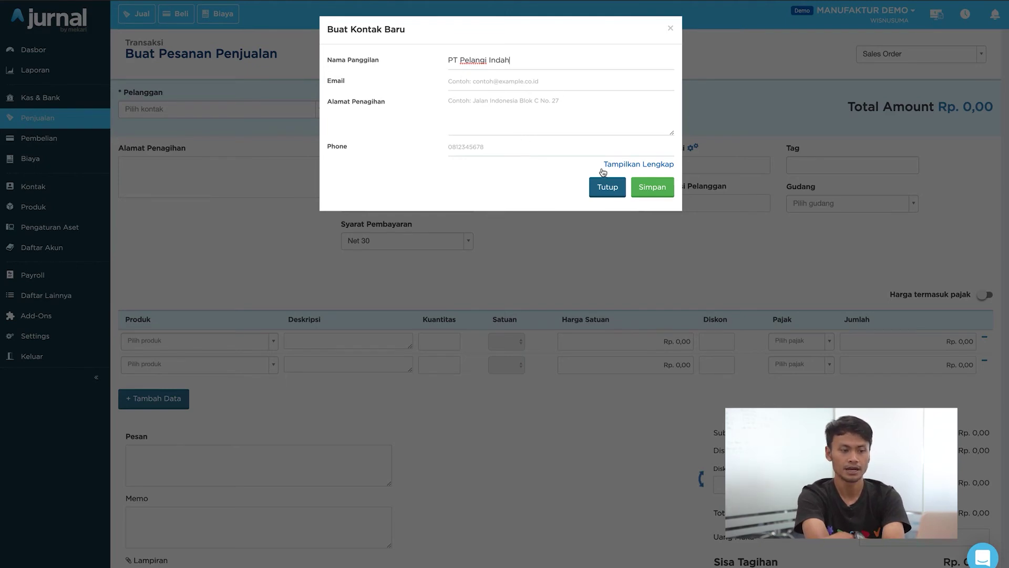
pyautogui.click(654, 188)
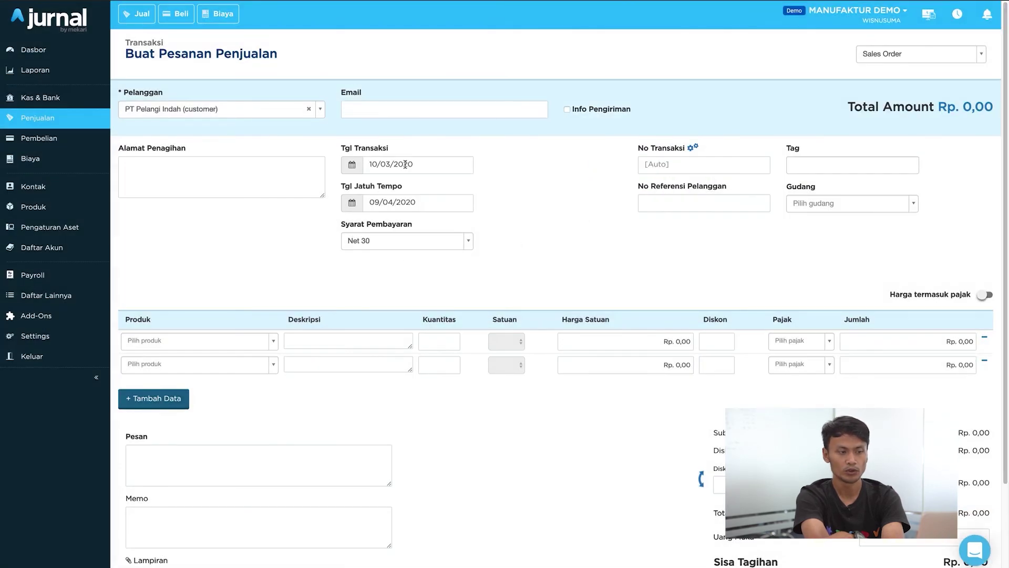
# Set the sales order date to 03/03/2020 and add the products Kaos Combad (L) and Kaos Polyester (L).
pyautogui.click(408, 165)
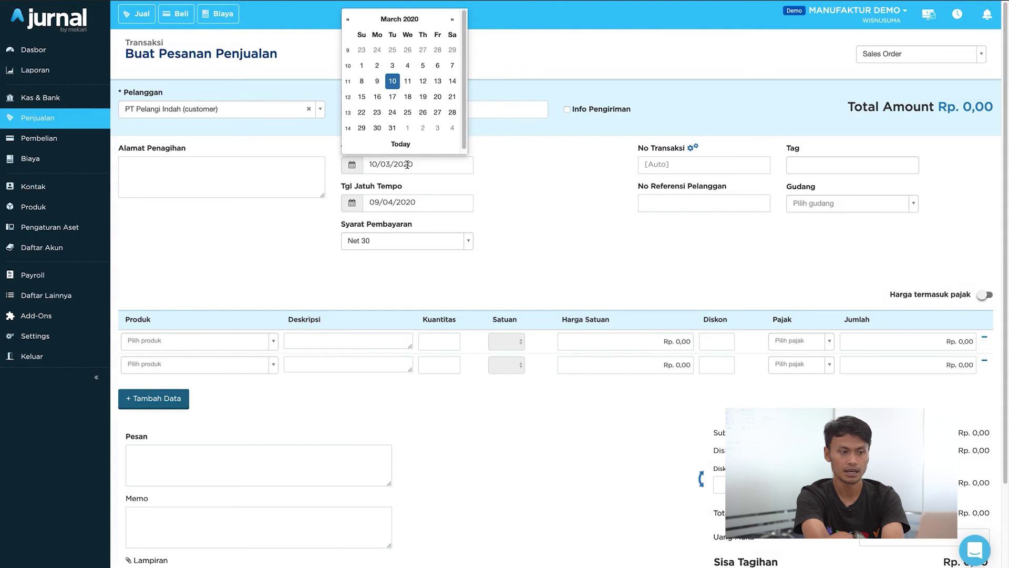
pyautogui.click(393, 66)
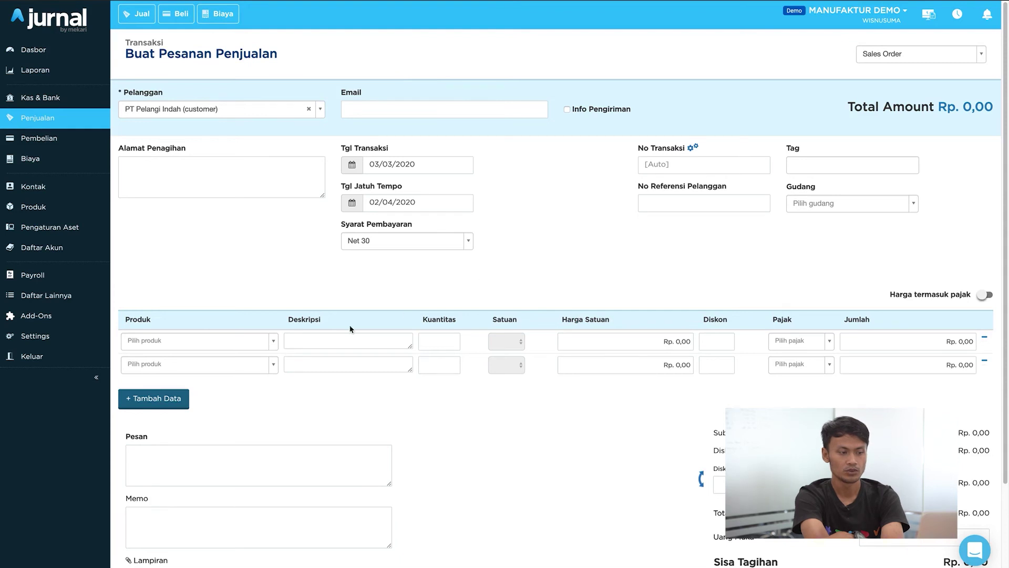
pyautogui.click(225, 345)
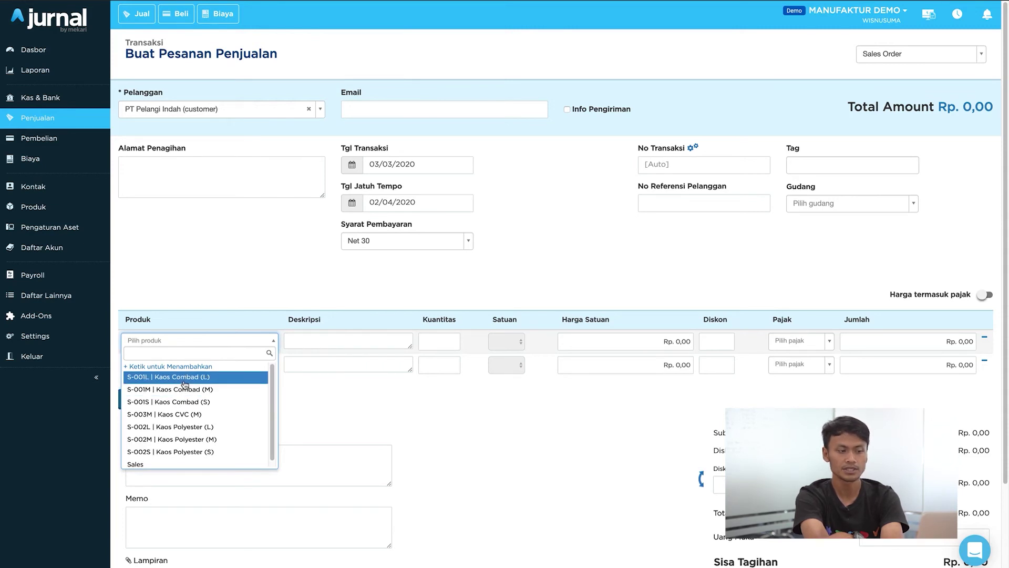
pyautogui.click(184, 377)
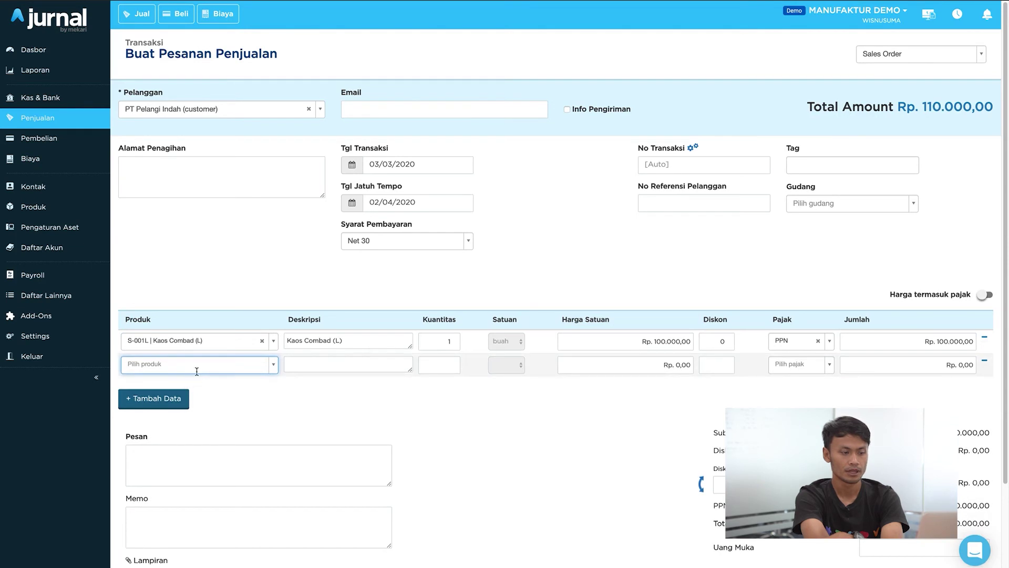
pyautogui.click(196, 371)
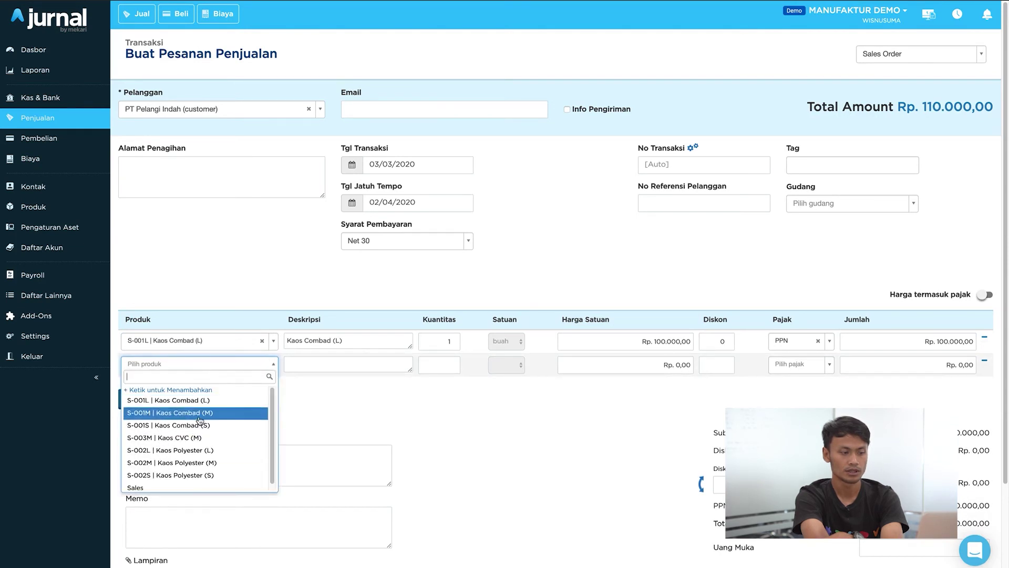
pyautogui.click(229, 454)
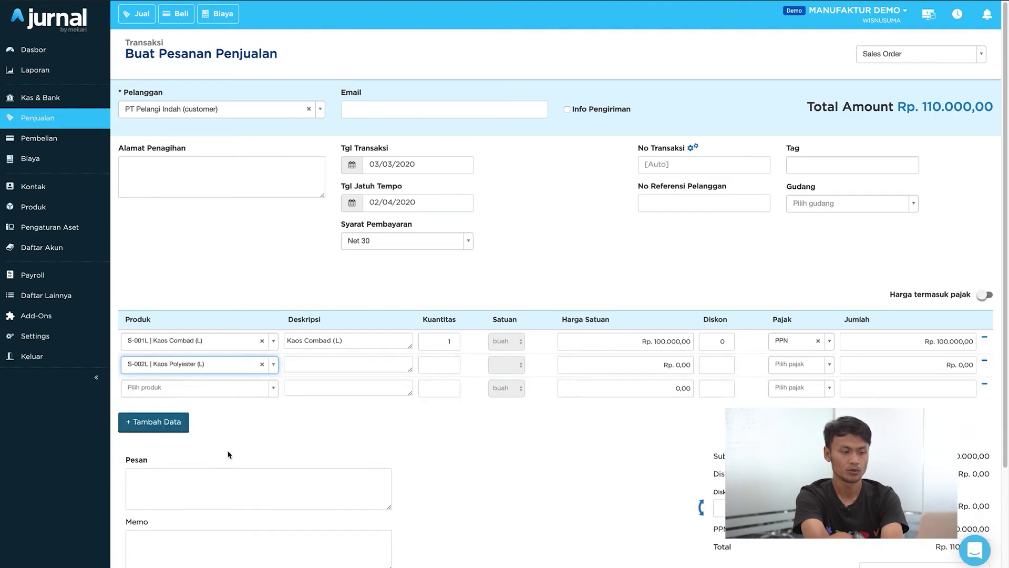
# Set the sales order quantities to 100 for Kaos Combad (L) and 20 for Kaos Polyester (L).
pyautogui.click(429, 343)
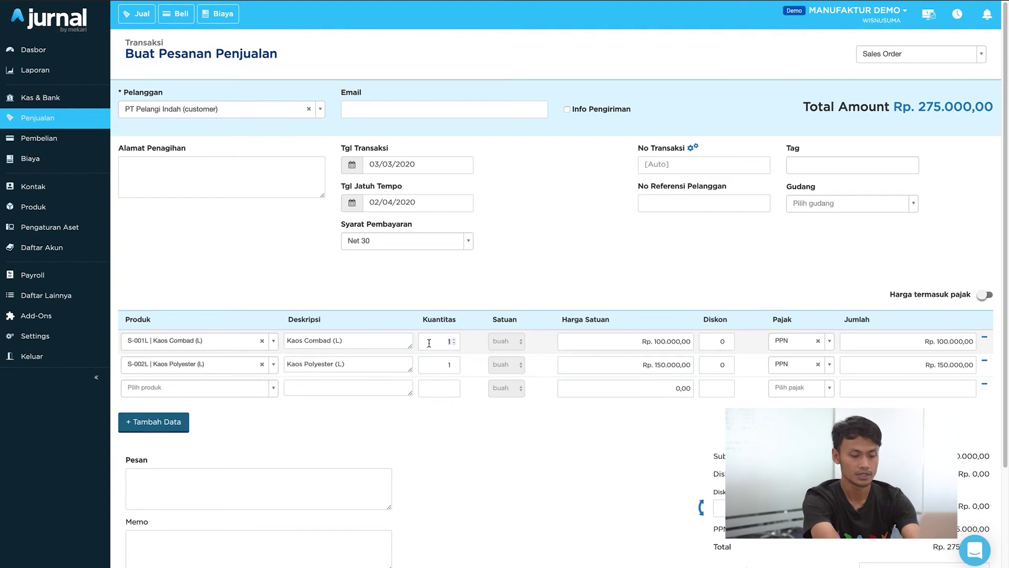
pyautogui.write('100')
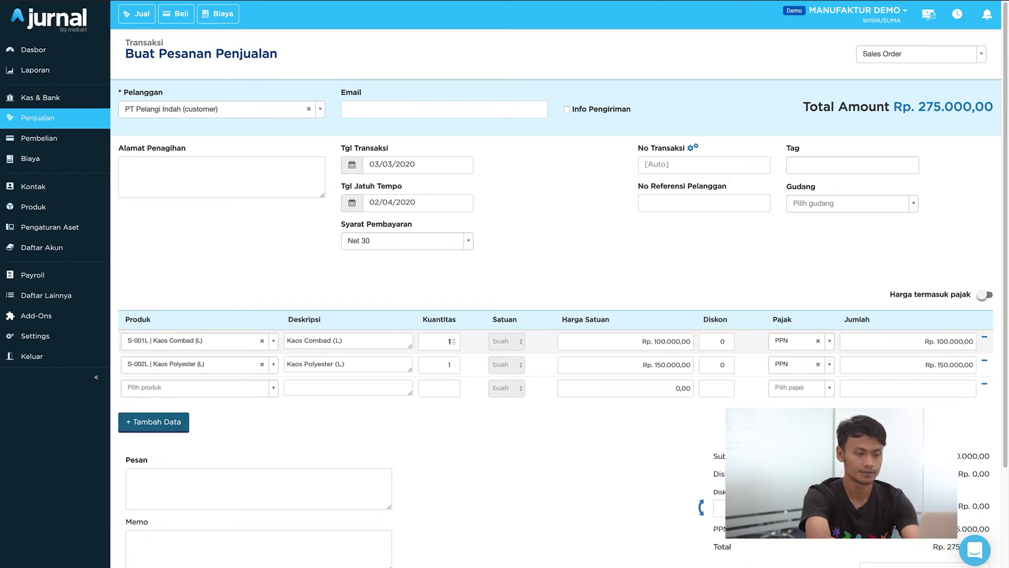
pyautogui.click(502, 298)
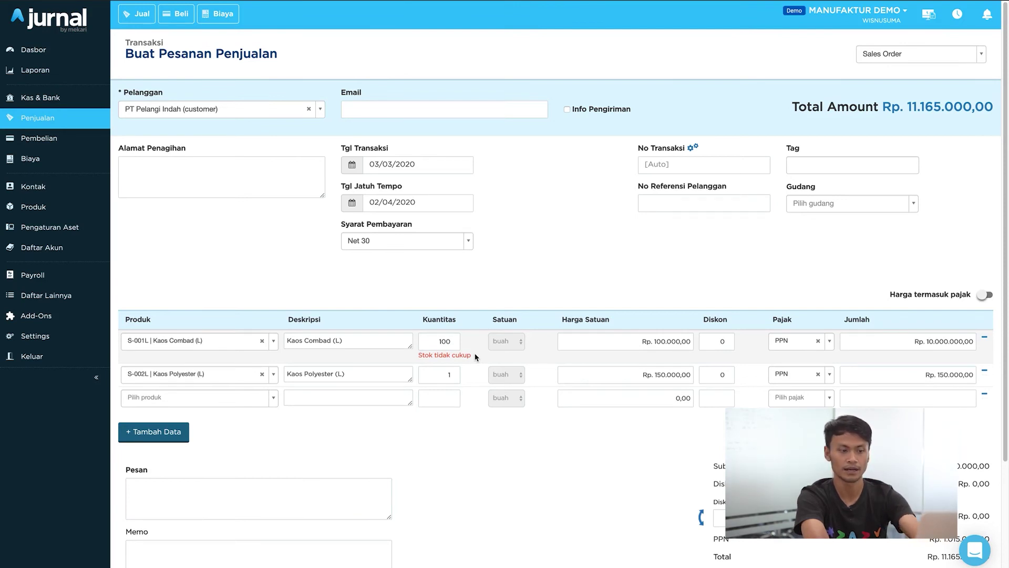
pyautogui.doubleClick(441, 374)
pyautogui.write('20')
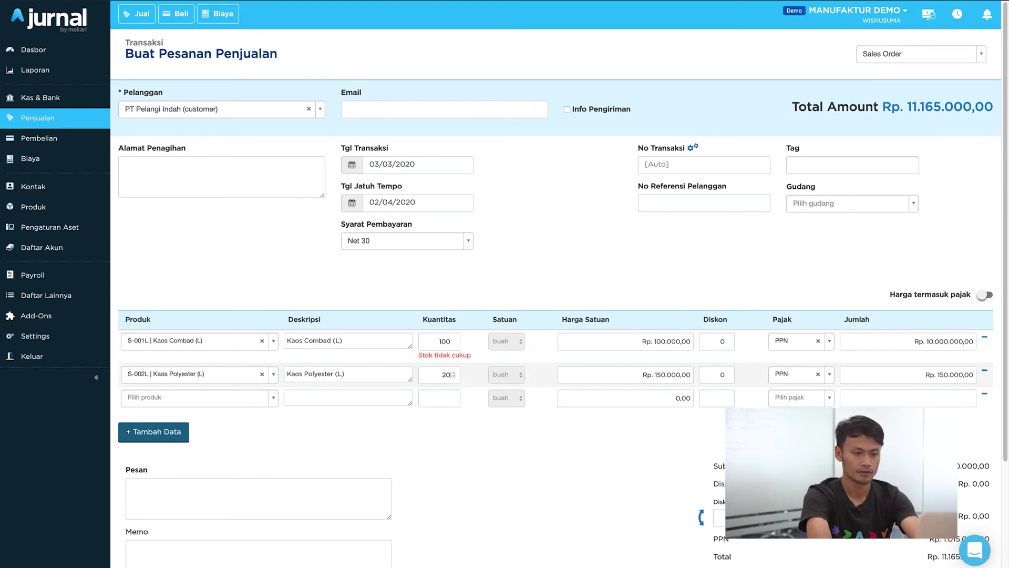
pyautogui.click(572, 292)
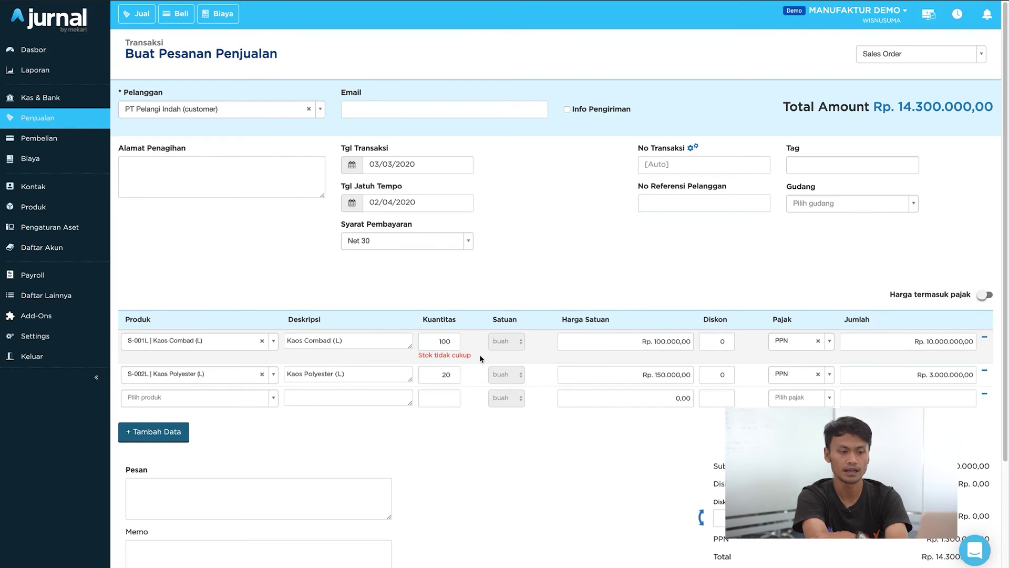
# Switch the transaction type to Sales Invoice and choose PT Pelangi Indah as the customer.
pyautogui.scroll(-3, 480, 358)
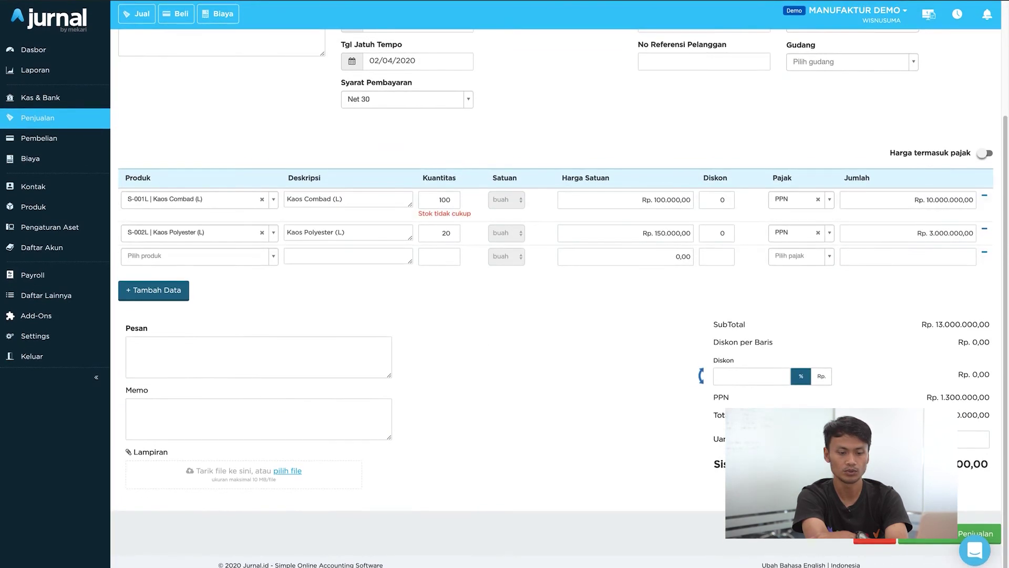
pyautogui.scroll(3, 789, 315)
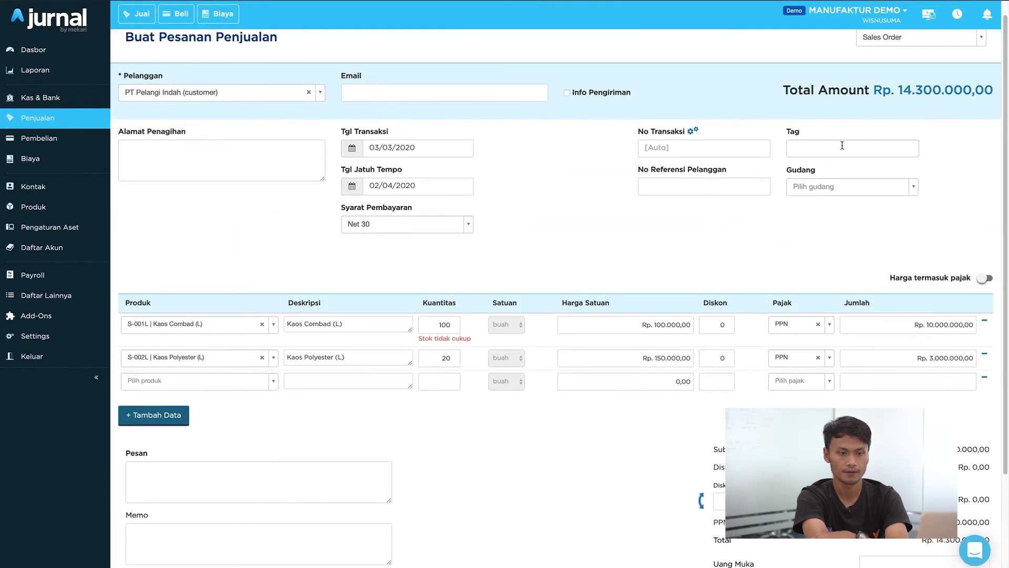
pyautogui.click(904, 40)
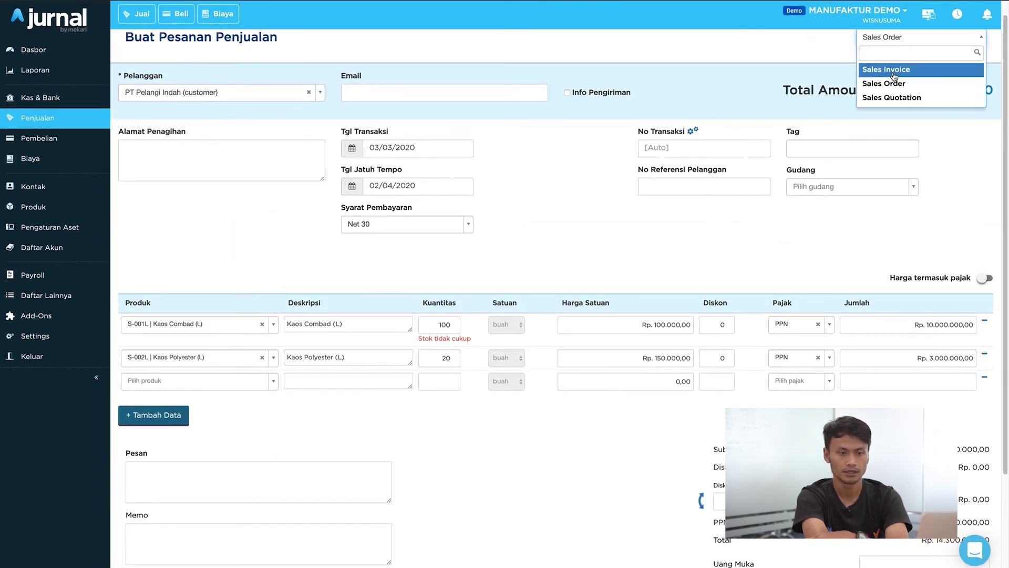
pyautogui.click(894, 74)
pyautogui.scroll(-3, 897, 169)
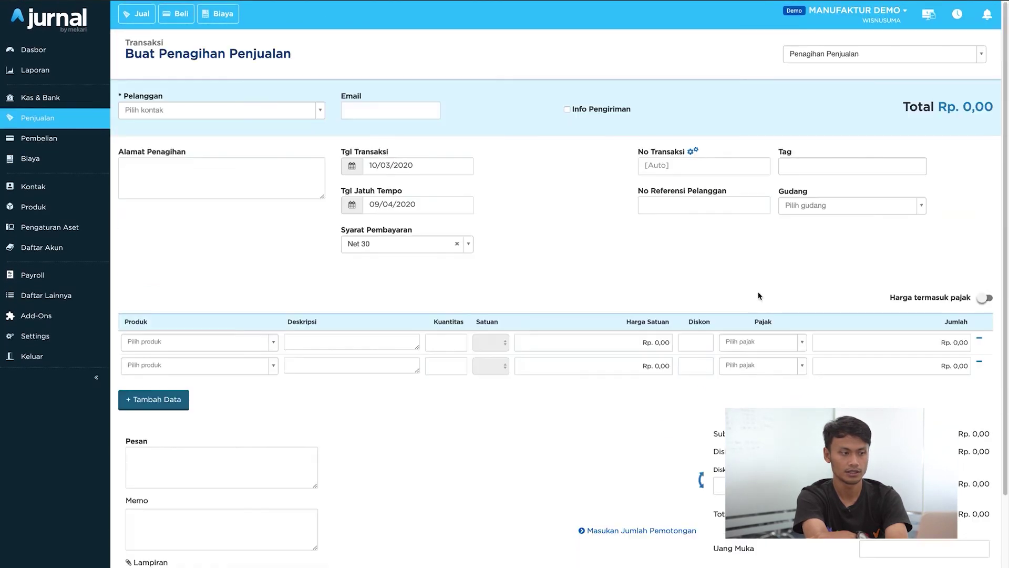
pyautogui.click(299, 112)
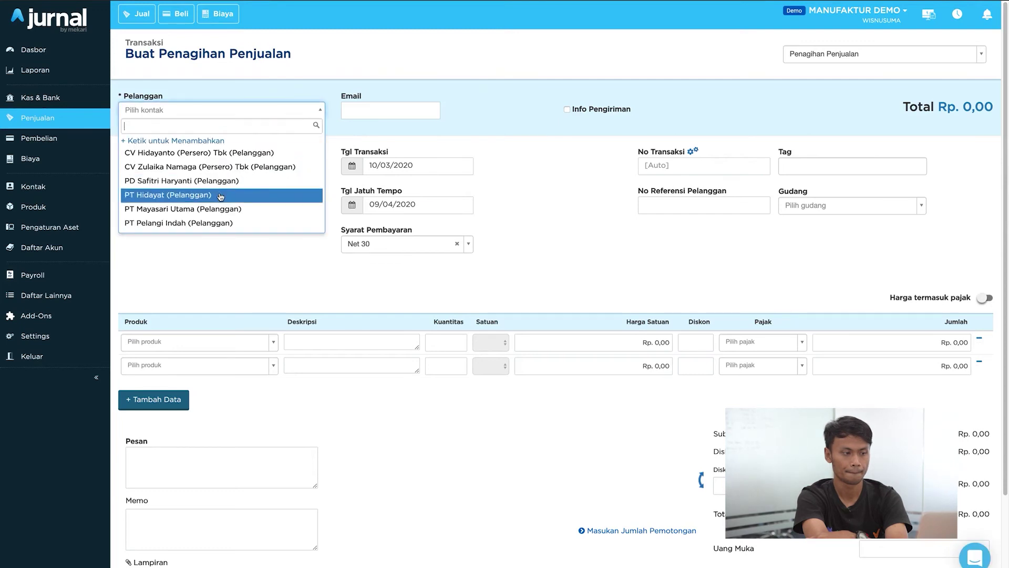
pyautogui.click(210, 225)
# Add the products Kaos Combad (L) and Kaos Combad (M) to the sales invoice.
pyautogui.scroll(-2, 245, 294)
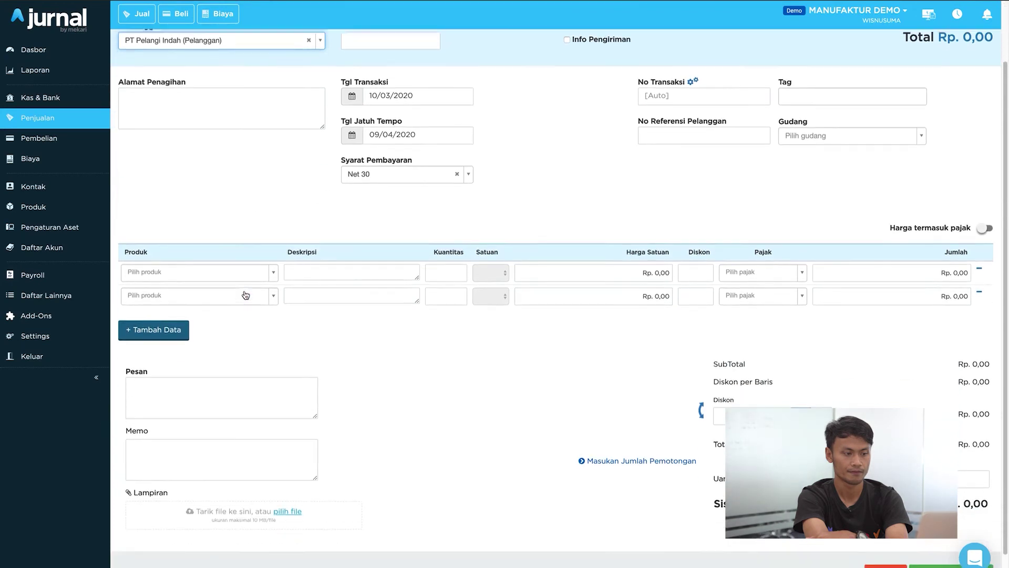
pyautogui.click(242, 265)
pyautogui.click(222, 303)
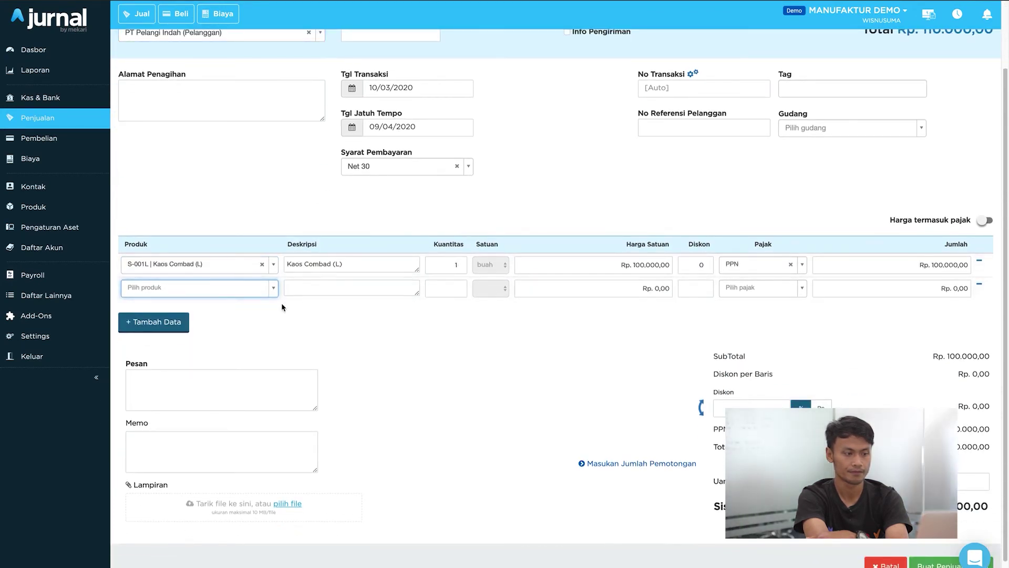
pyautogui.click(238, 289)
pyautogui.click(225, 336)
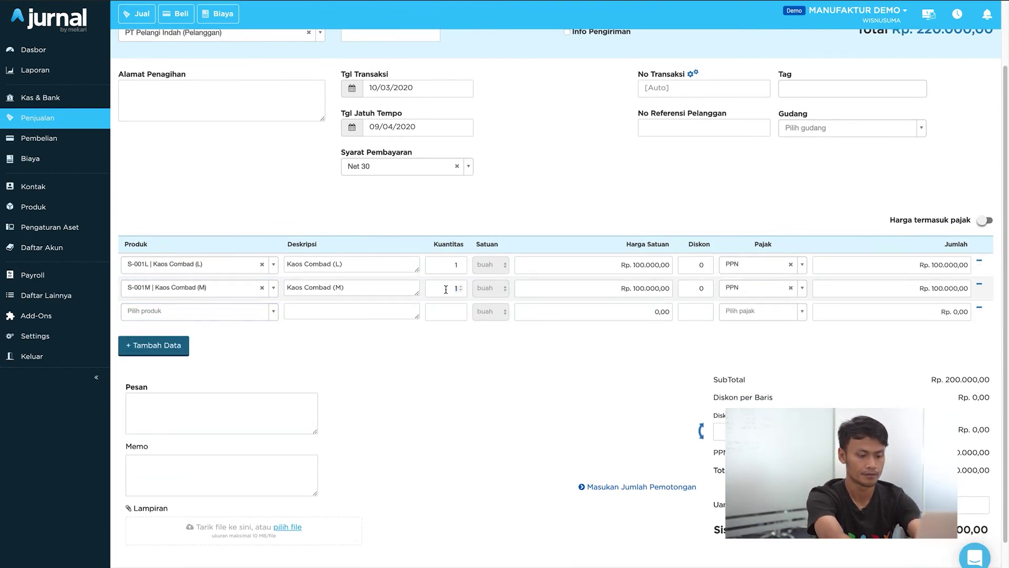
# Set the quantities to 30 for Kaos Combad (M) and 100 for Kaos Combad (L), and try to create the invoice.
pyautogui.click(450, 265)
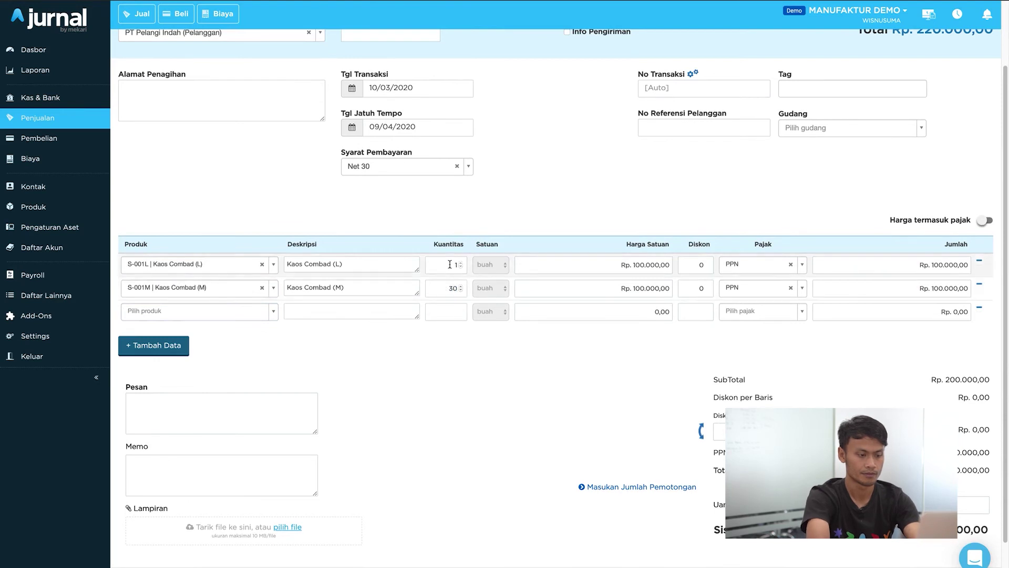
pyautogui.write('00')
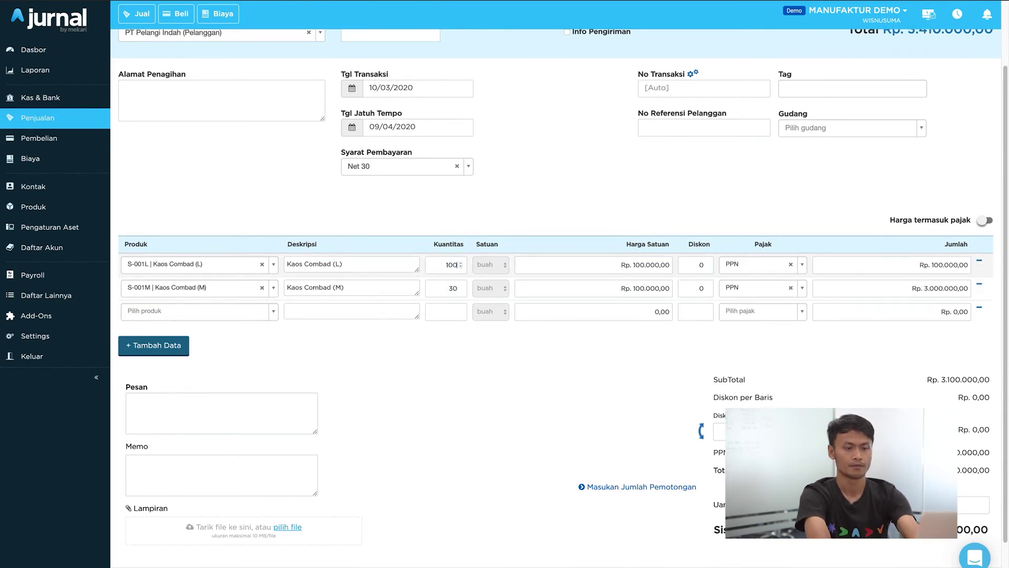
pyautogui.scroll(-2, 529, 362)
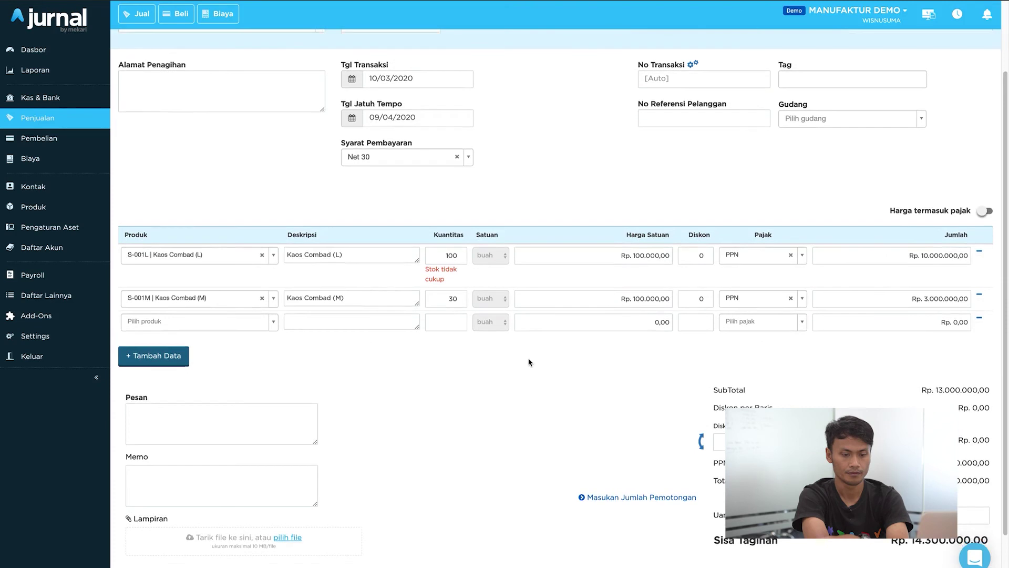
pyautogui.click(931, 543)
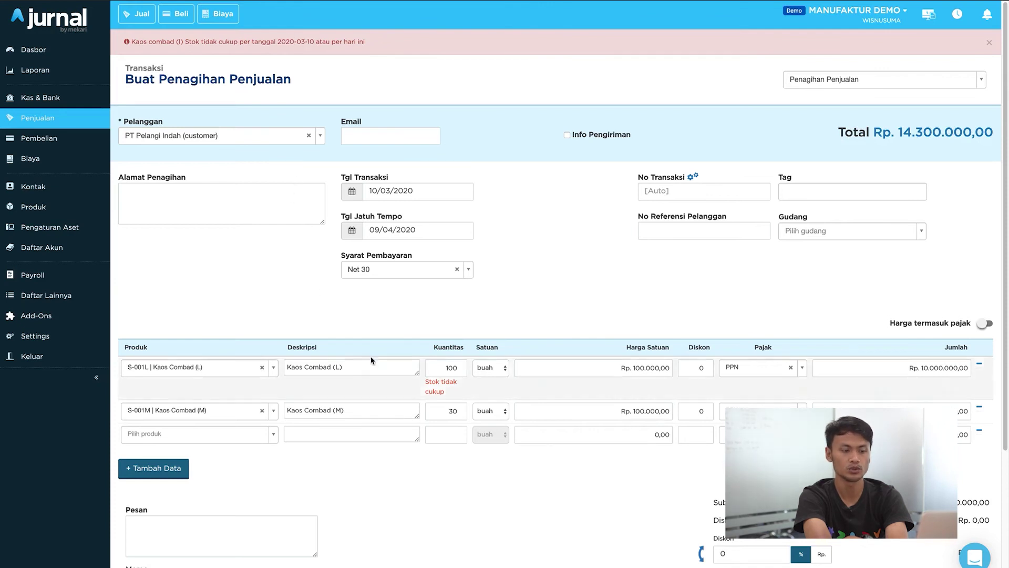
# Set the Kaos Combad (L) quantity on the sales invoice to 45.
pyautogui.doubleClick(440, 368)
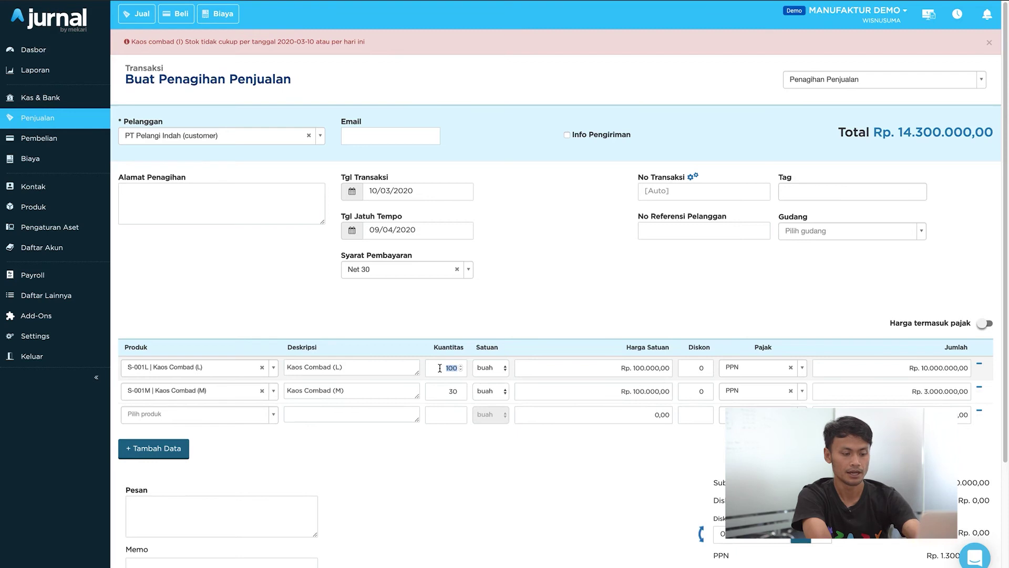
pyautogui.write('45')
pyautogui.click(548, 314)
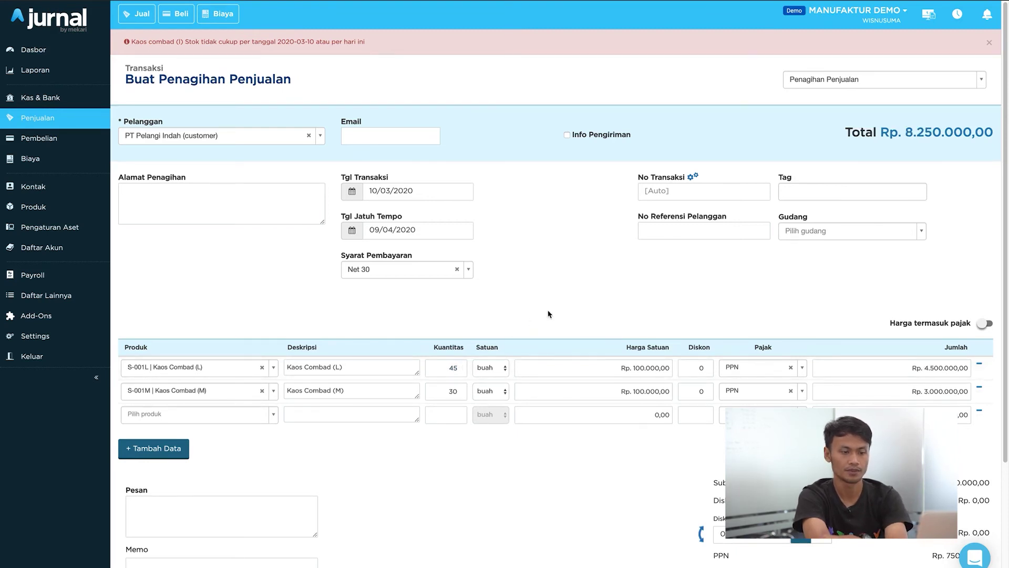
# Create the sales invoice for PT Pelangi Indah and return to the list of sales transactions.
pyautogui.scroll(-3, 571, 443)
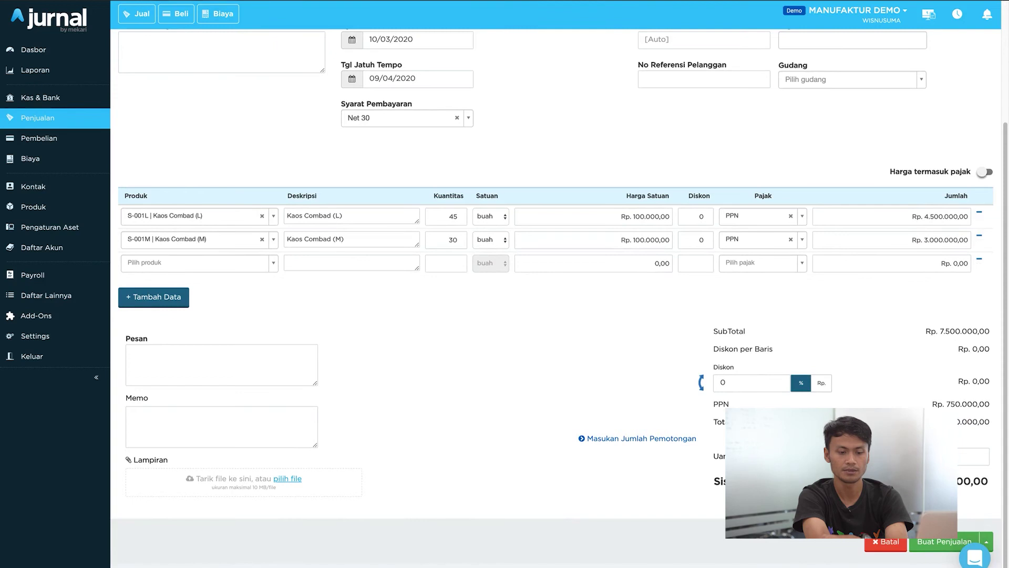
pyautogui.click(938, 546)
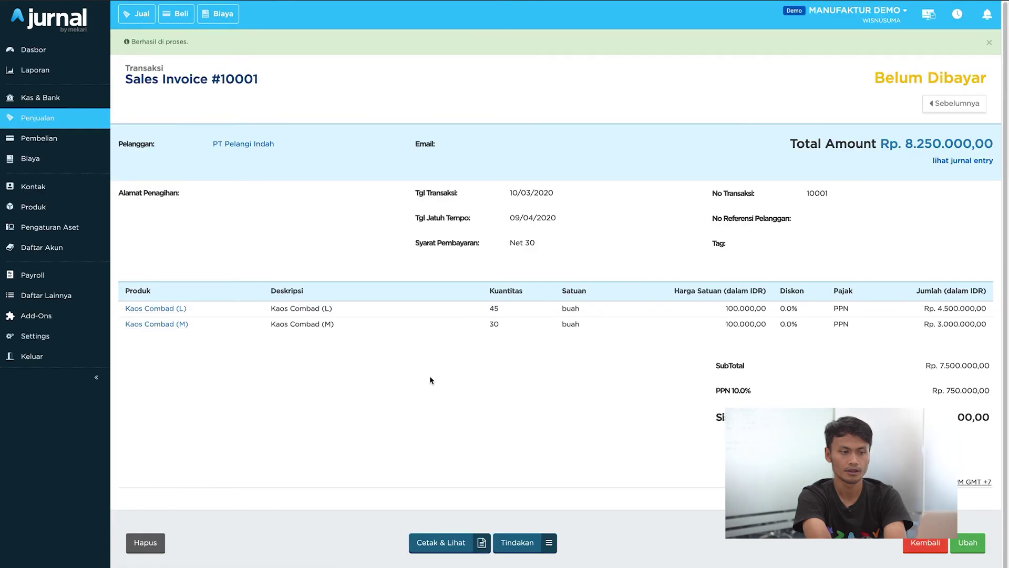
pyautogui.click(43, 124)
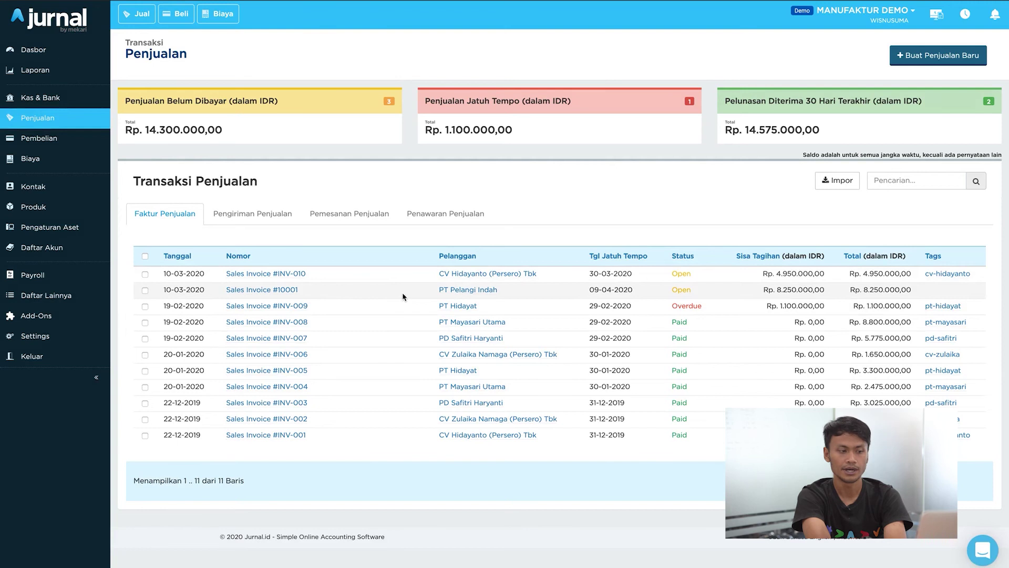
# Open PT Pelangi Indah's open sales invoice and start receiving a payment (Terima Pembayaran) for it.
pyautogui.moveTo(276, 293)
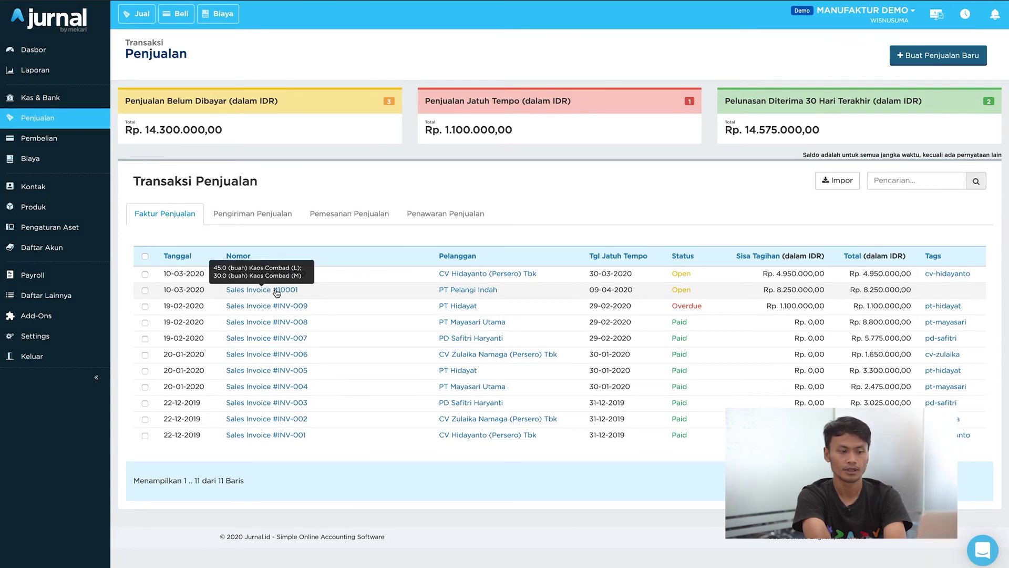
pyautogui.click(276, 291)
pyautogui.scroll(-1, 470, 327)
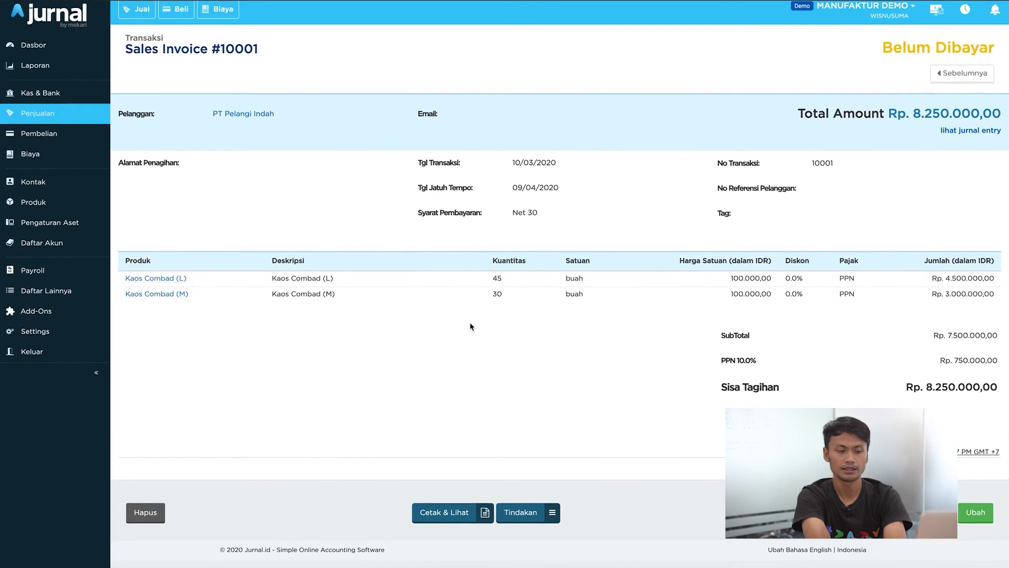
pyautogui.click(531, 518)
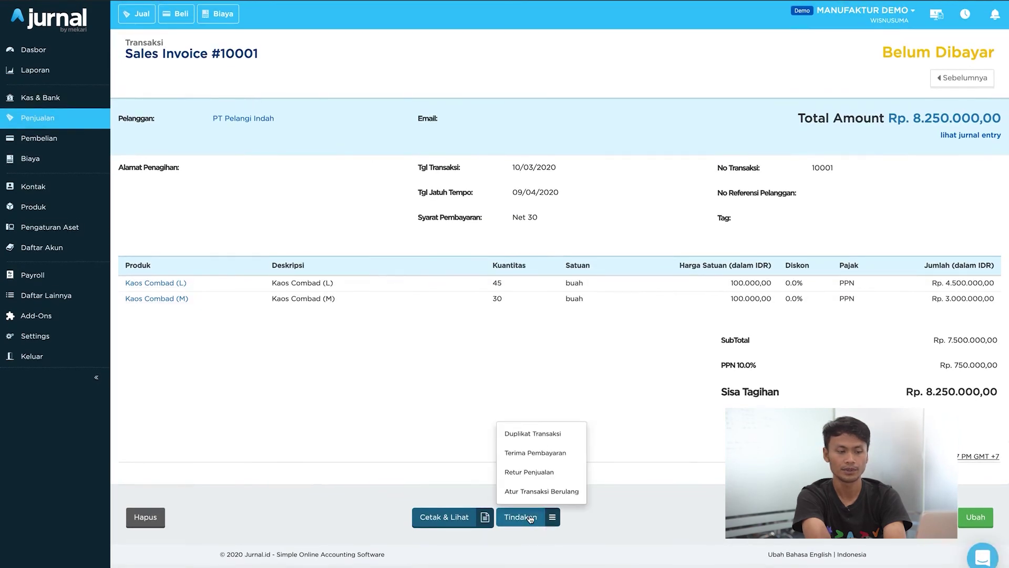
pyautogui.click(547, 454)
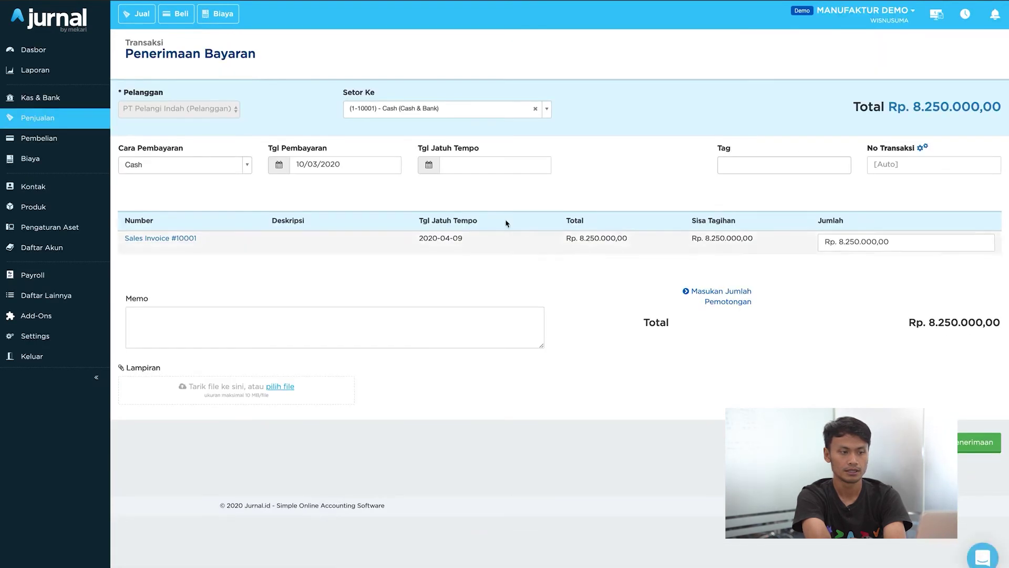
# Set the payment to be deposited to (1-10002) - Bank Account by Bank Transfer, with payment date 10/03/2020.
pyautogui.click(515, 116)
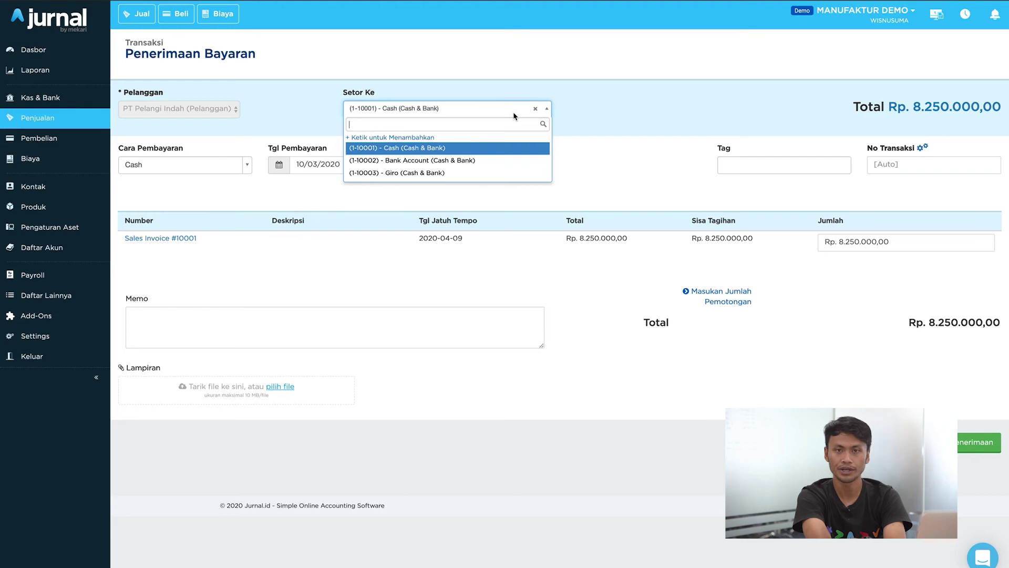
pyautogui.click(479, 166)
pyautogui.click(227, 165)
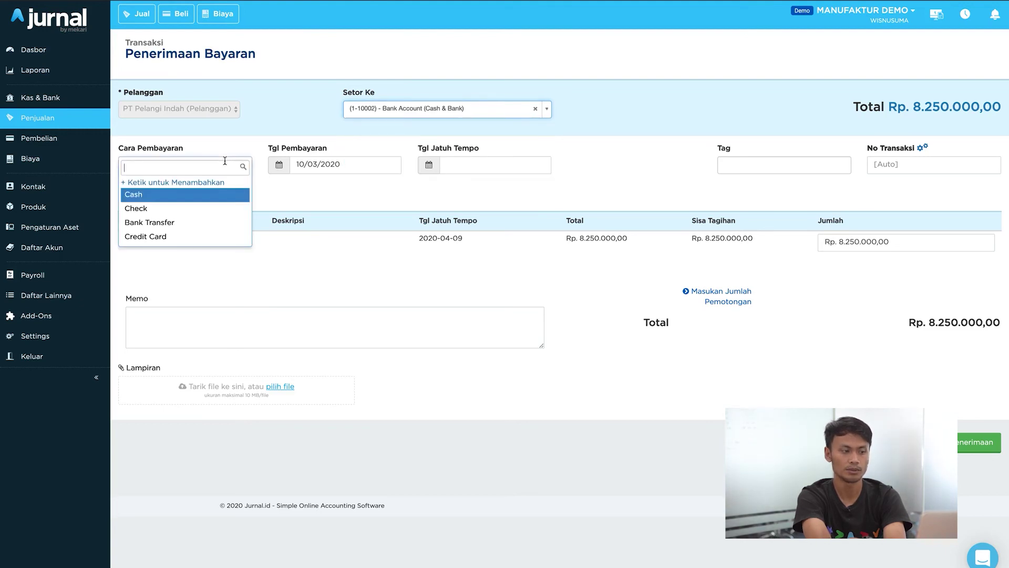
pyautogui.click(192, 224)
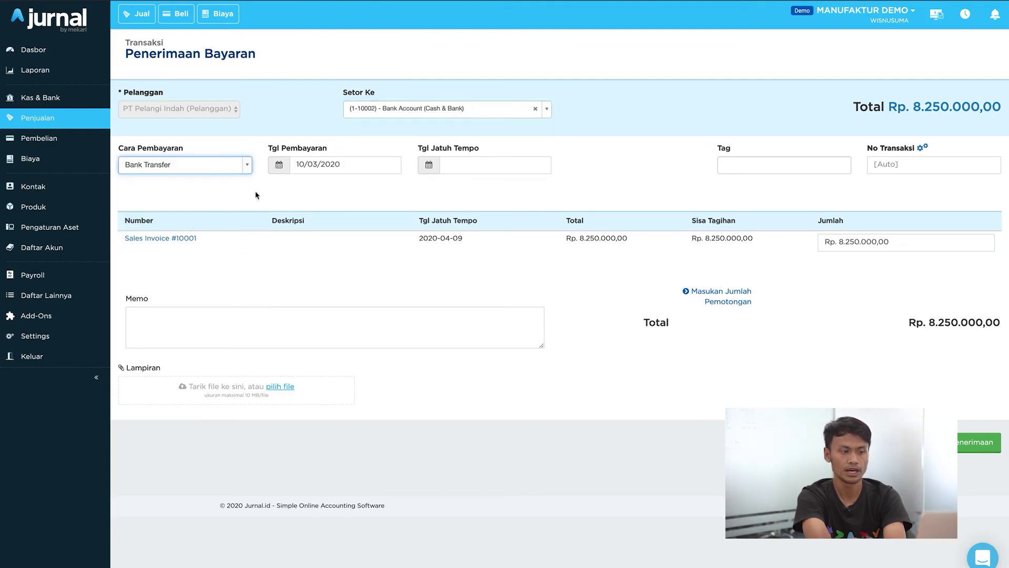
pyautogui.click(321, 168)
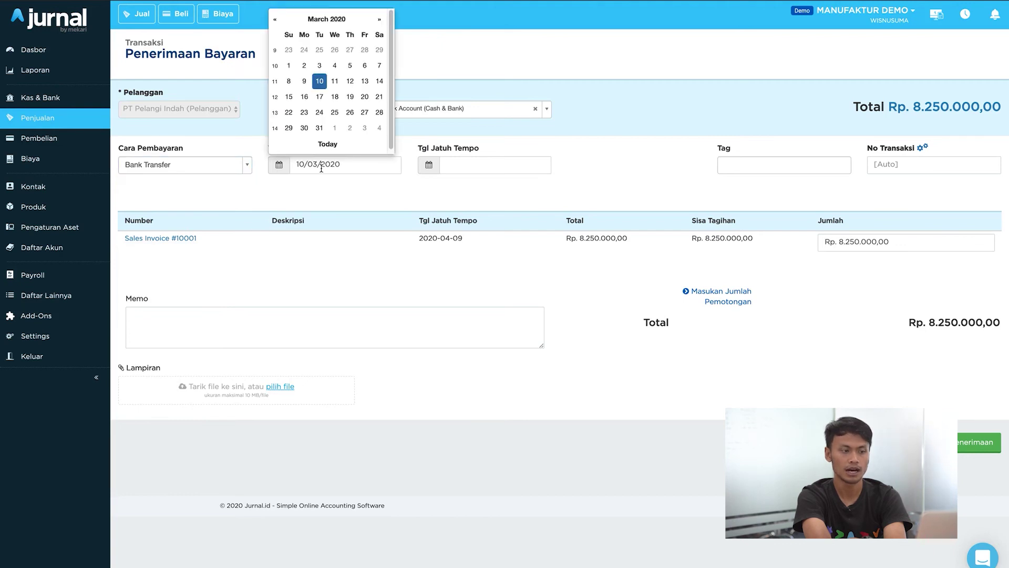
pyautogui.click(324, 85)
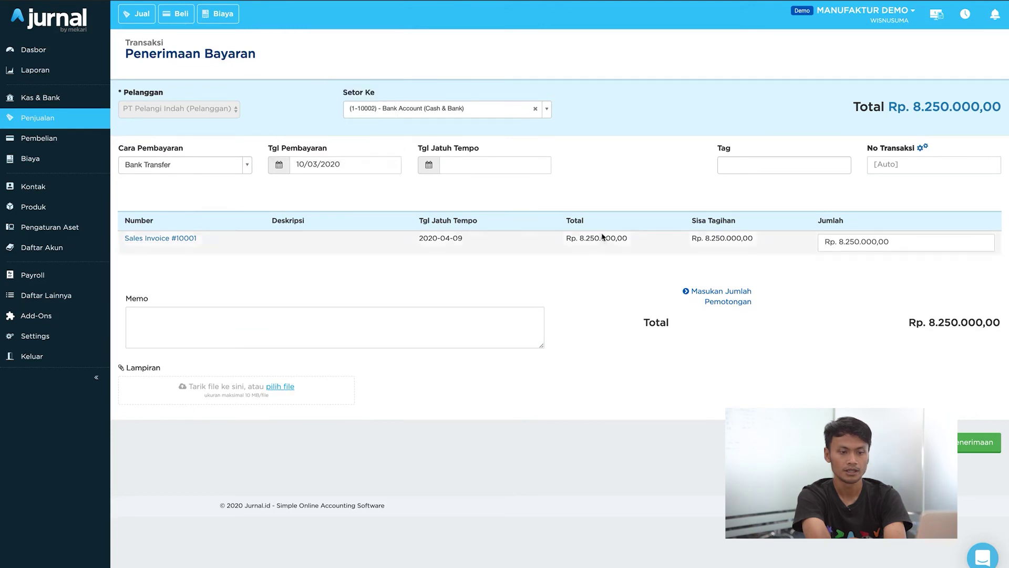
# Set the received amount for the invoice to Rp. 4.000.000 and record the payment.
pyautogui.click(908, 244)
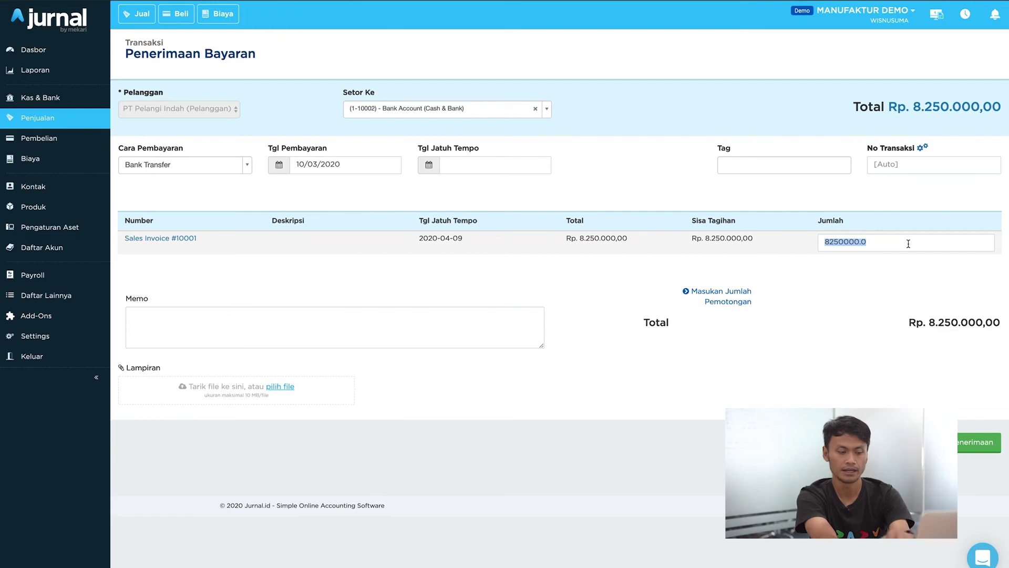
pyautogui.write('4000000')
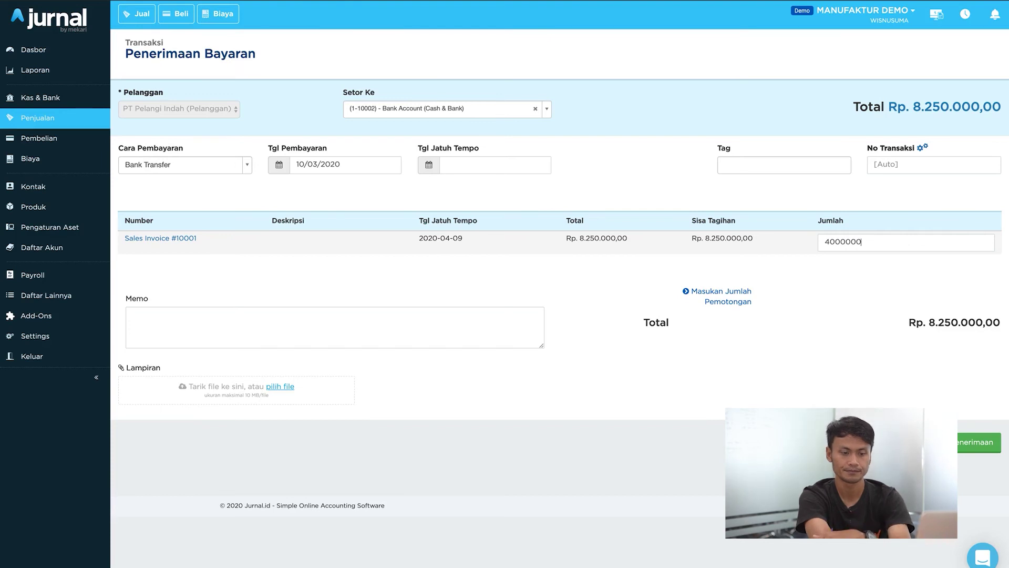
pyautogui.click(922, 287)
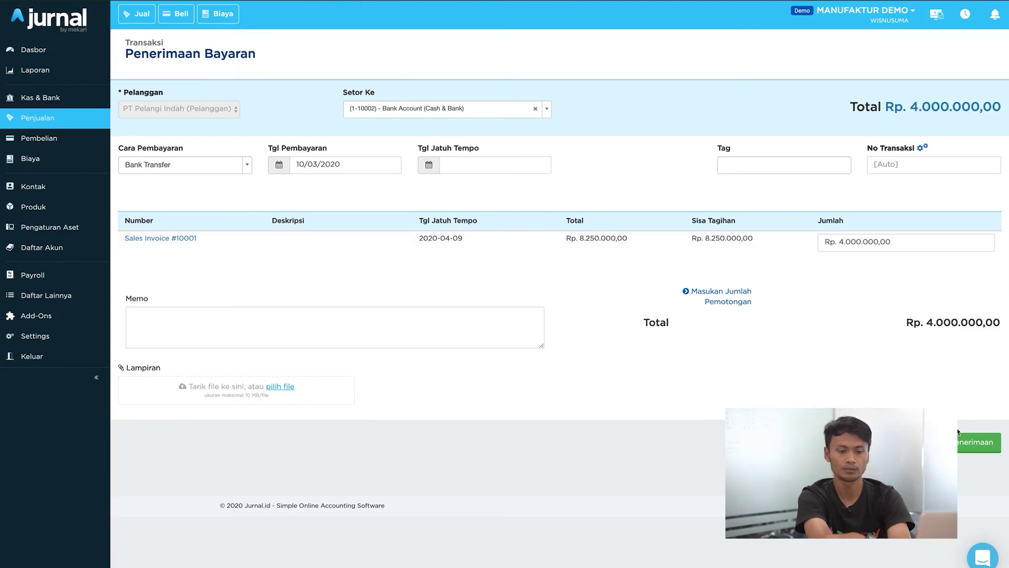
pyautogui.click(959, 449)
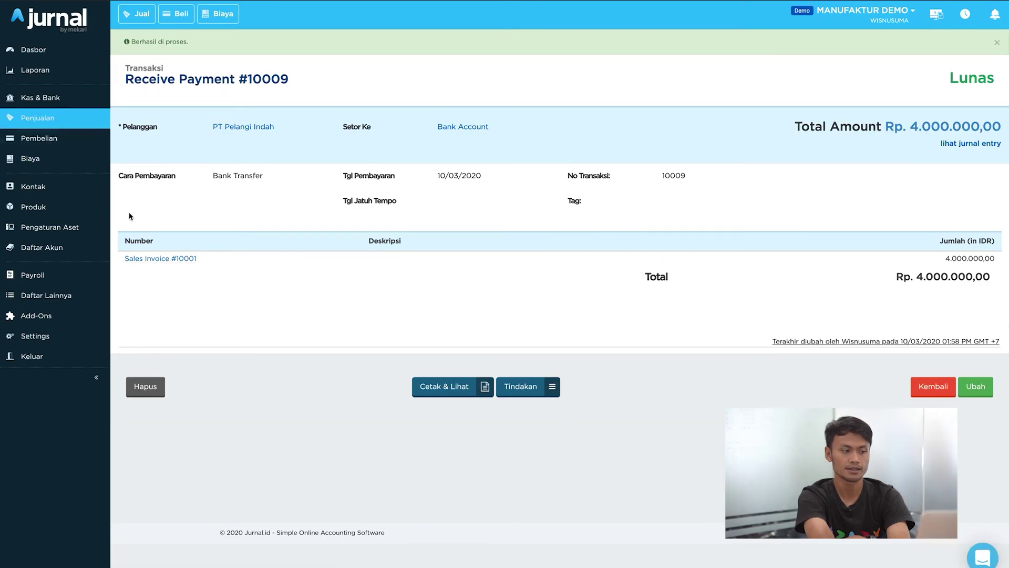
# Open the paid sales invoice and review its remaining balance and payment list (Daftar Pembayaran).
pyautogui.click(144, 260)
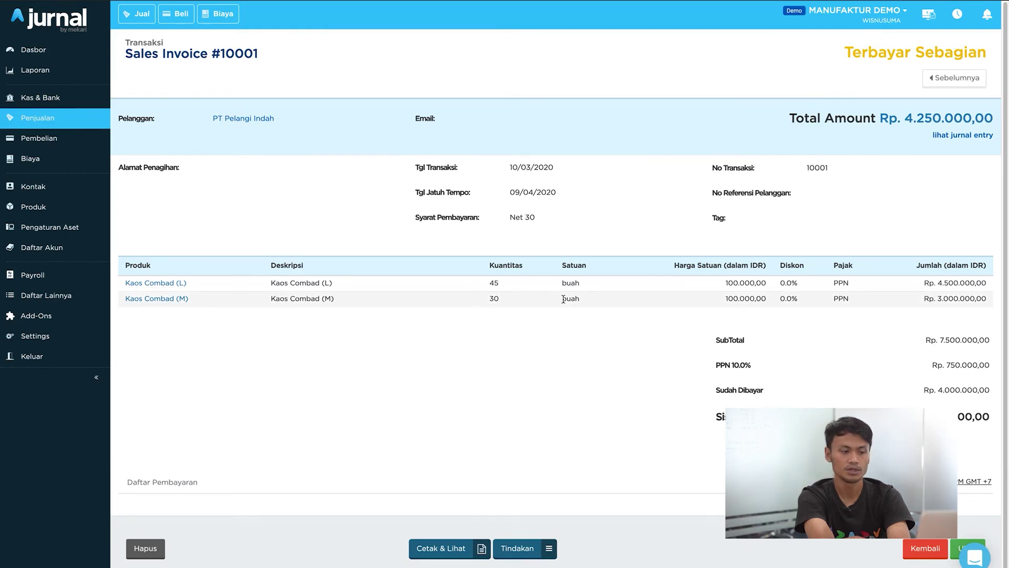
pyautogui.scroll(-1, 230, 420)
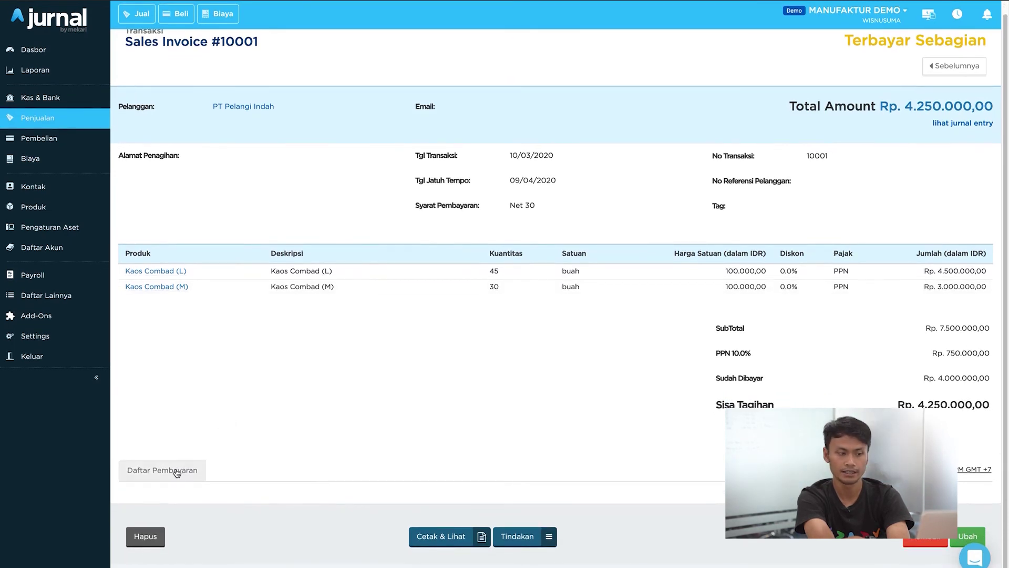
pyautogui.click(175, 471)
pyautogui.scroll(-2, 319, 438)
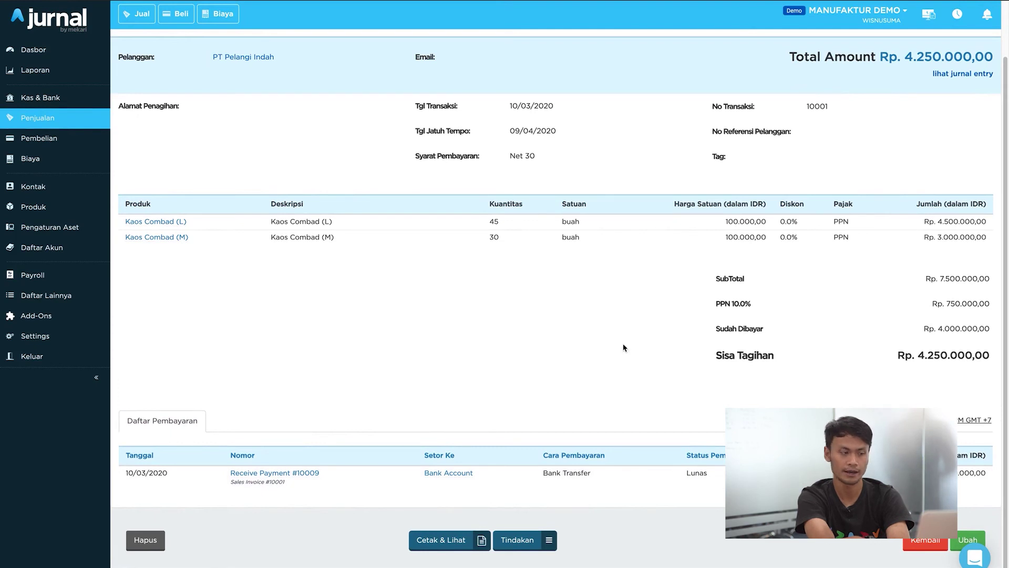
pyautogui.scroll(-1, 624, 347)
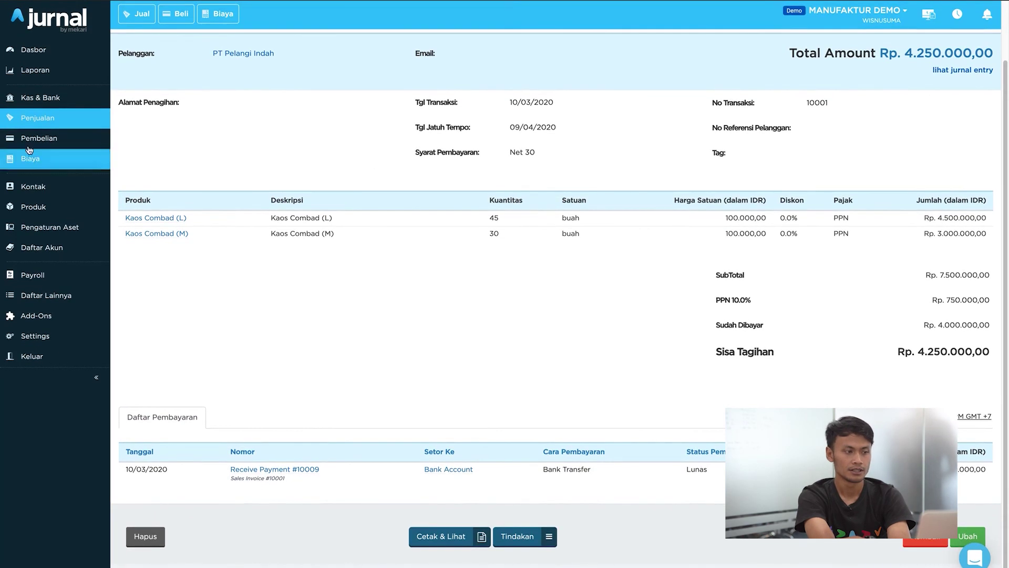
# Open the Bank Account in Kas & Bank and check its journal transactions for PT Pelangi Indah's payment.
pyautogui.click(44, 104)
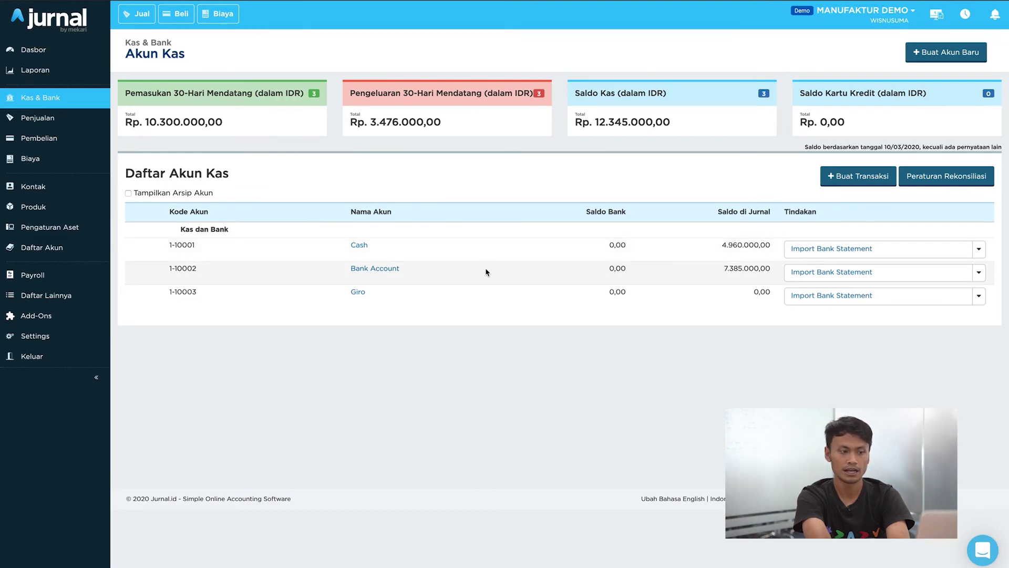
pyautogui.click(378, 269)
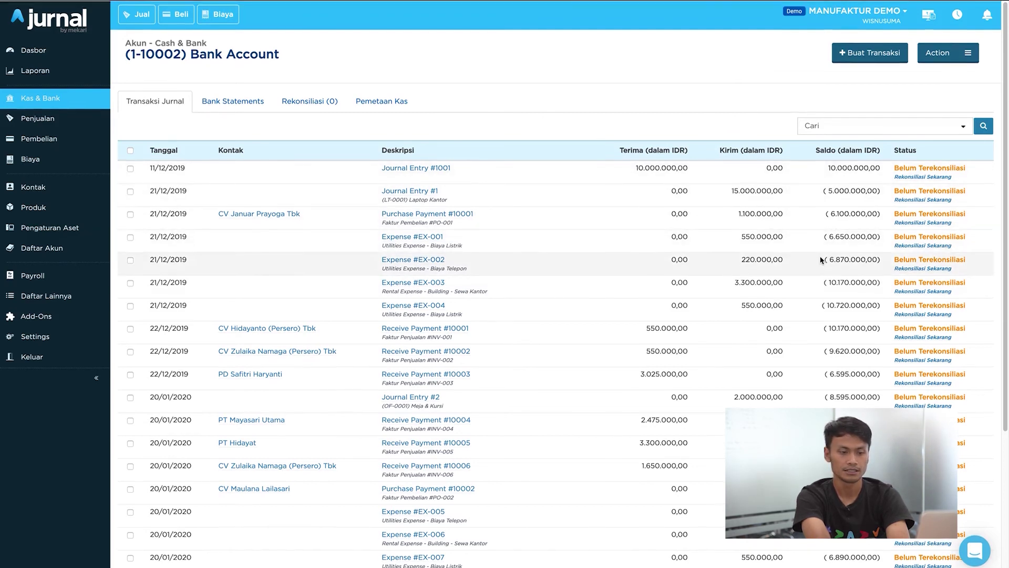
pyautogui.scroll(-4, 825, 247)
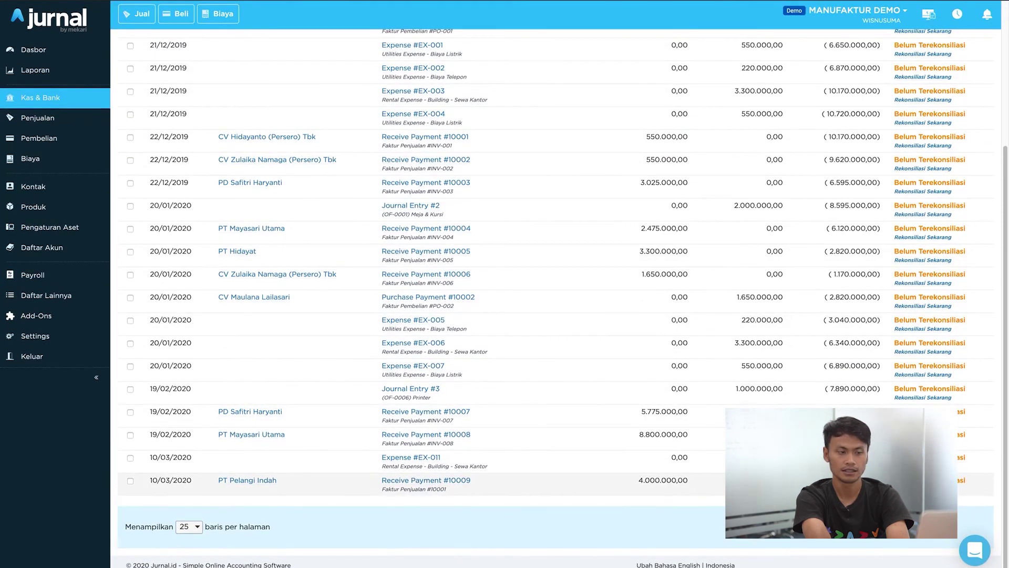
pyautogui.scroll(-1, 605, 329)
pyautogui.scroll(4, 604, 329)
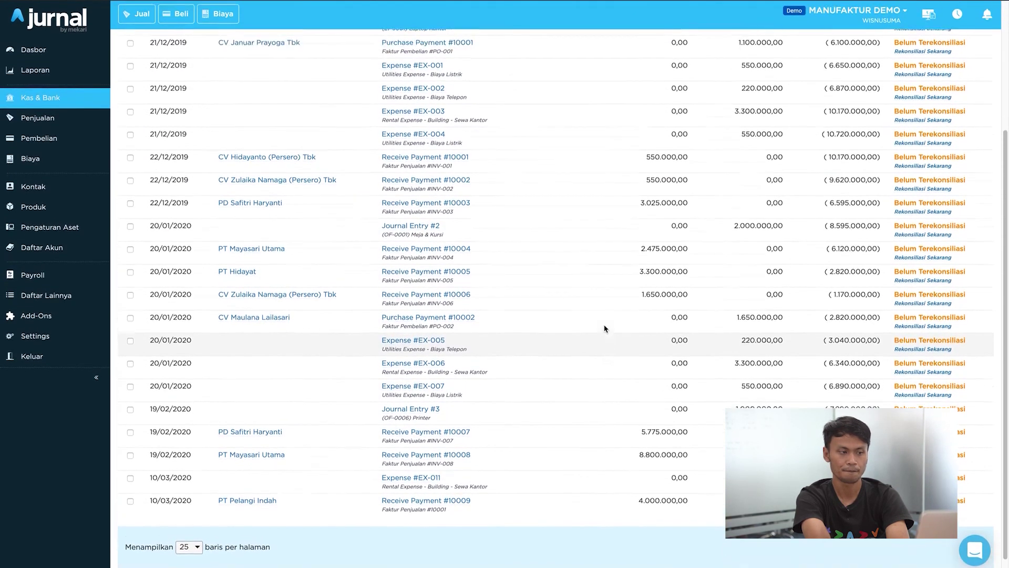
# Return to the cash account list and view which transaction types can be created there.
pyautogui.click(41, 97)
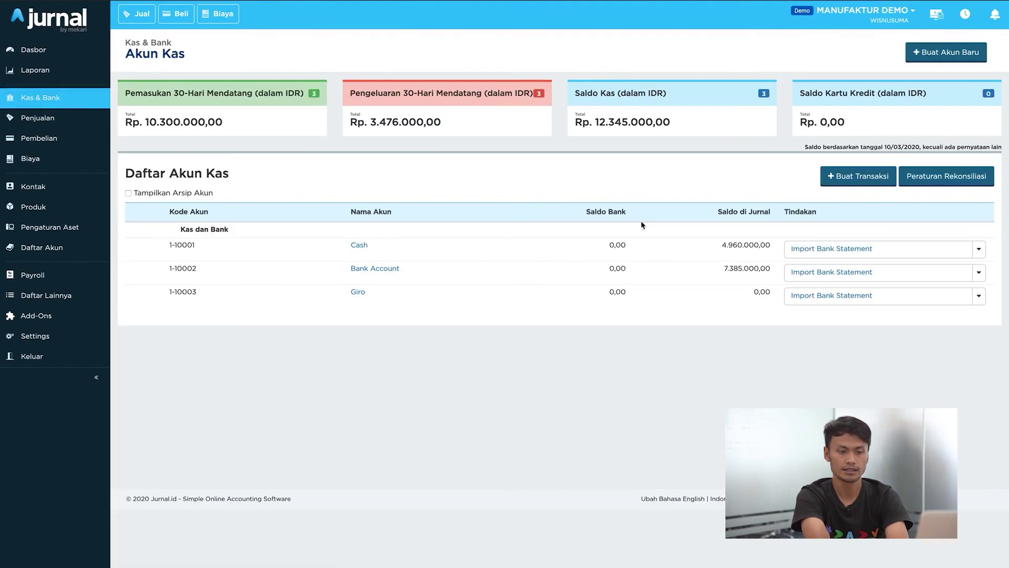
pyautogui.click(865, 181)
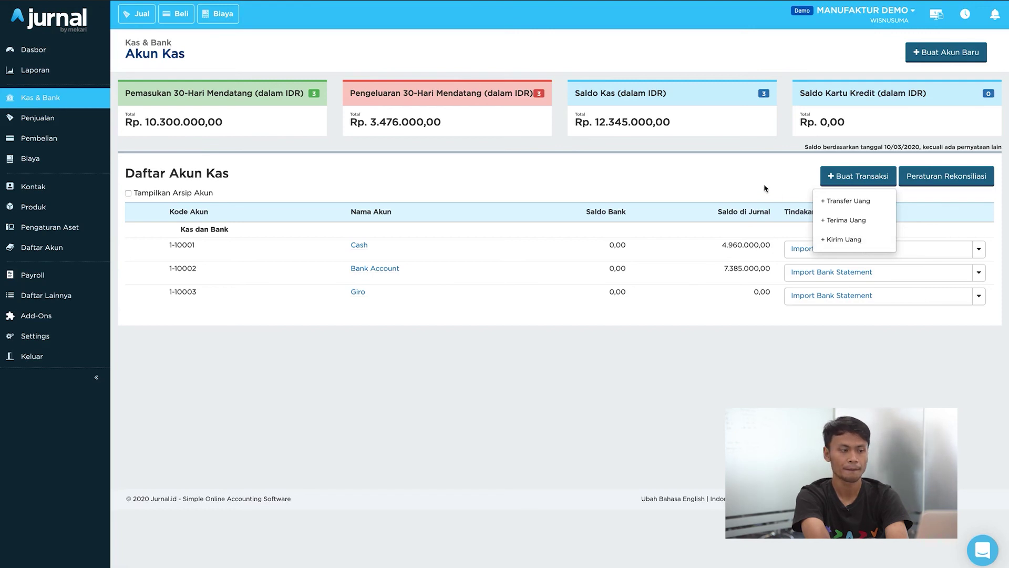
pyautogui.click(468, 214)
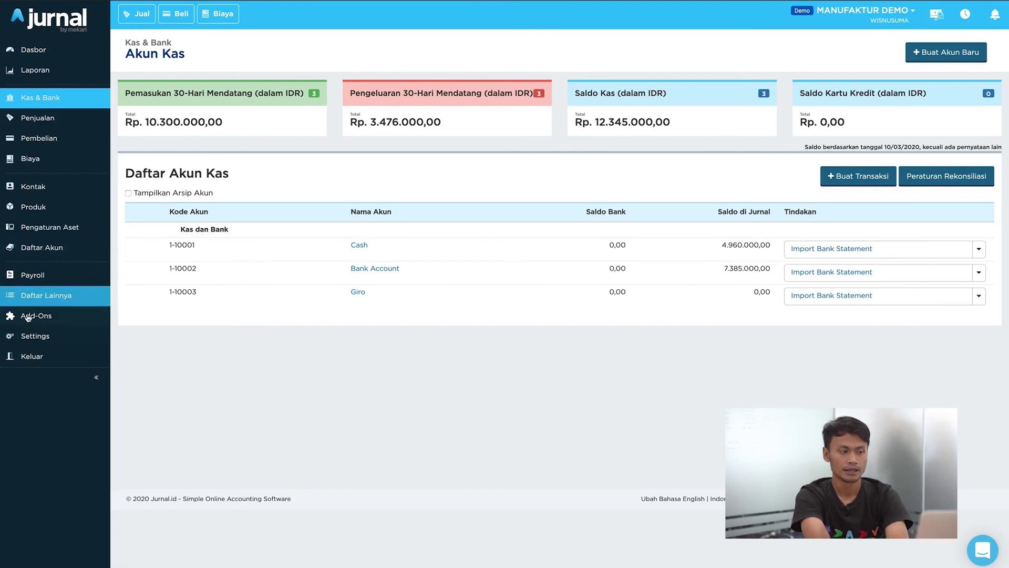
# Edit the product Kaos CVC (M) to enable inventory monitoring (Monitor Persediaan Barang) and save the update.
pyautogui.click(46, 209)
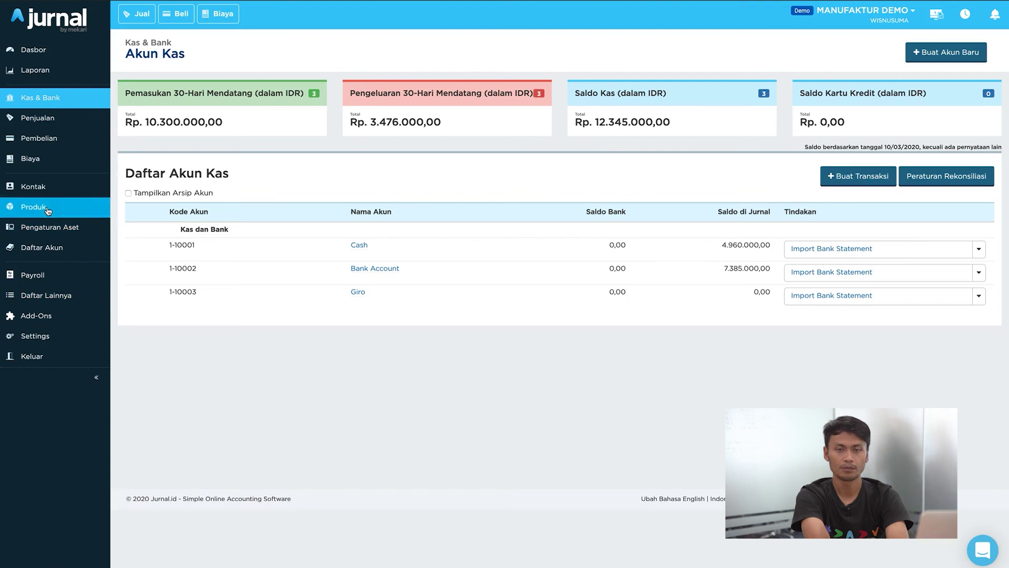
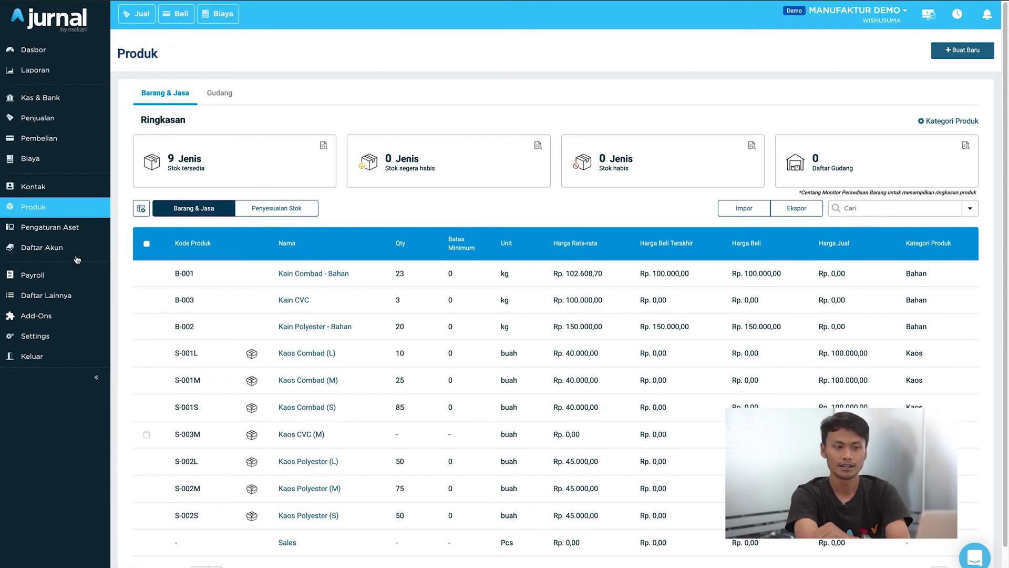
pyautogui.click(46, 209)
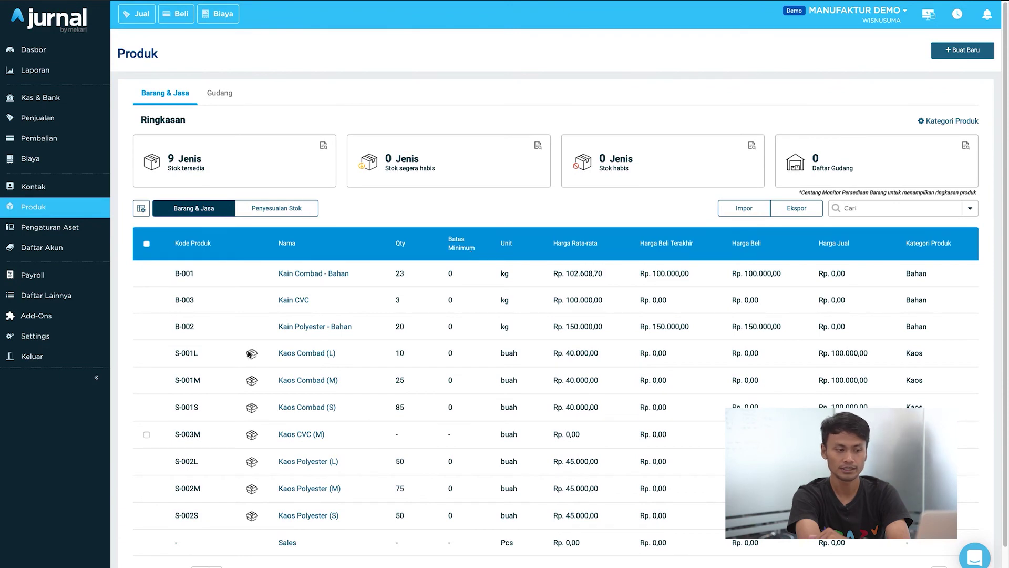
pyautogui.click(295, 435)
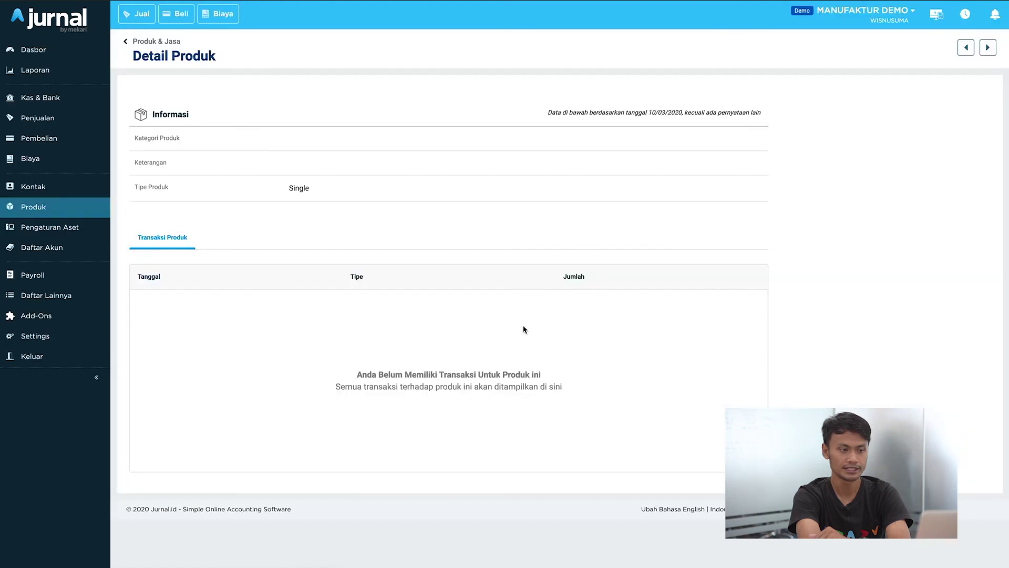
pyautogui.click(900, 101)
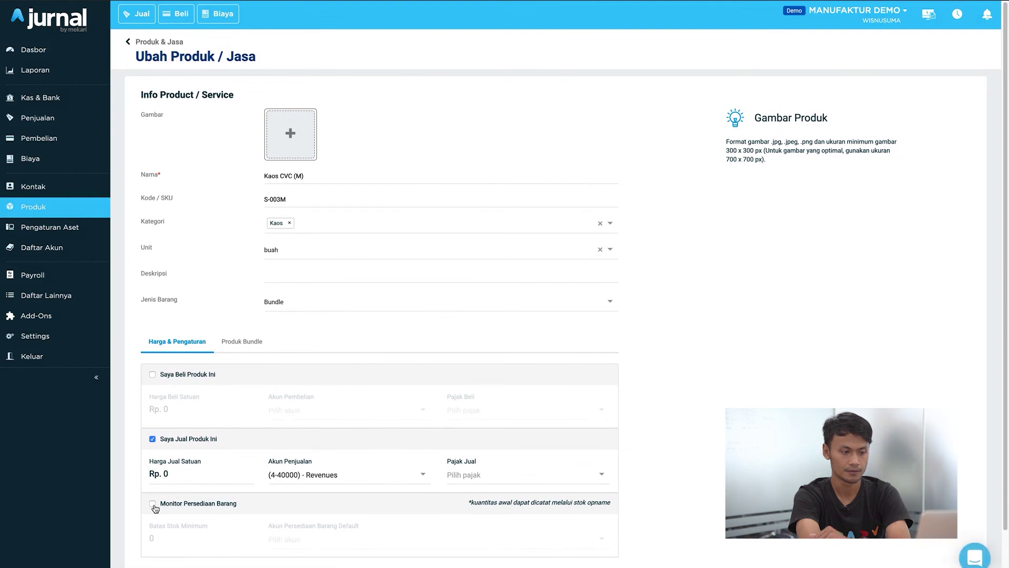
pyautogui.click(153, 505)
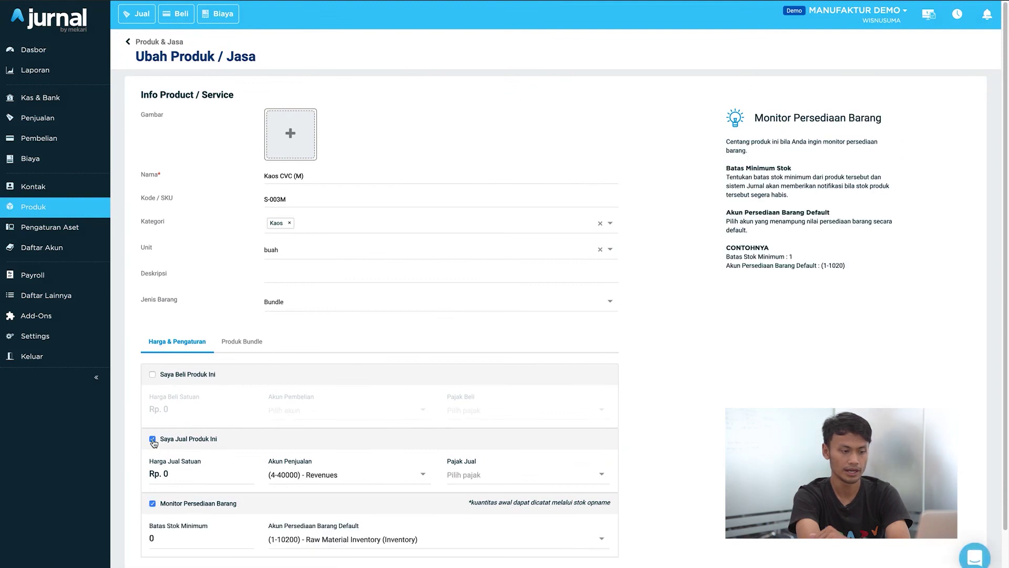
pyautogui.scroll(-2, 693, 451)
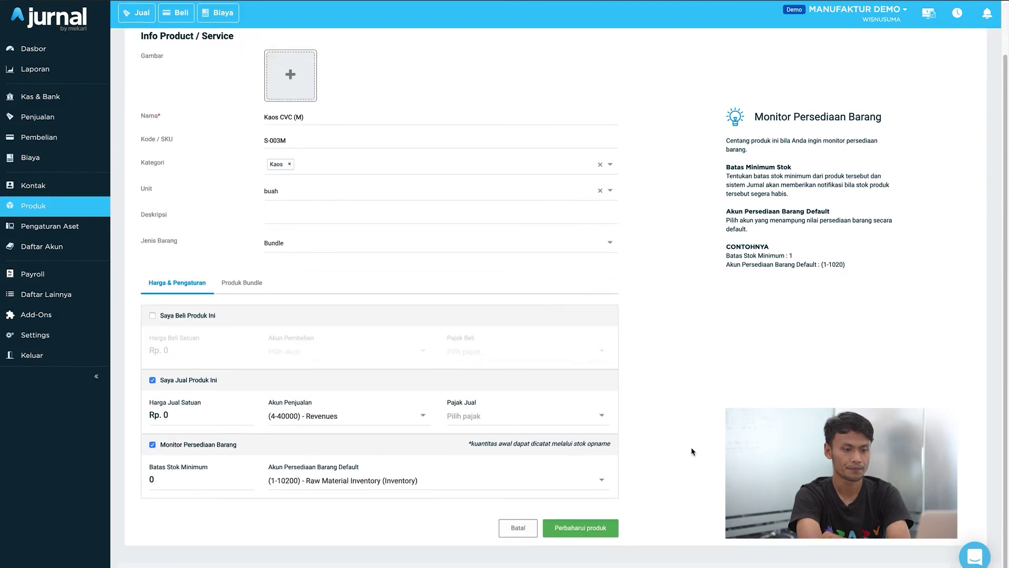
pyautogui.click(581, 529)
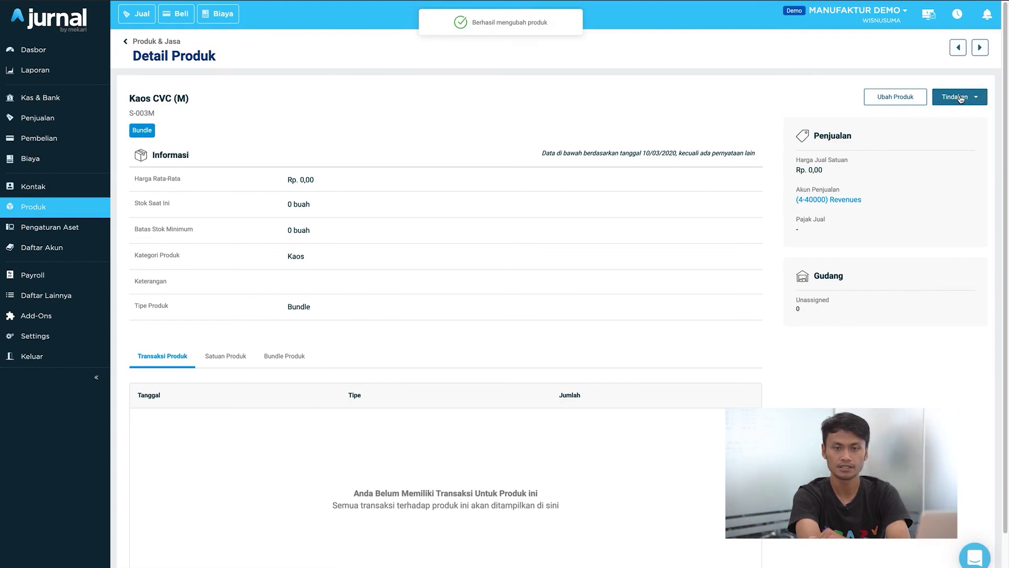
# Start a product conversion (Konversi Produk) for Kaos CVC (M) with quantity 20 and conversion date 10/03/2020.
pyautogui.click(960, 98)
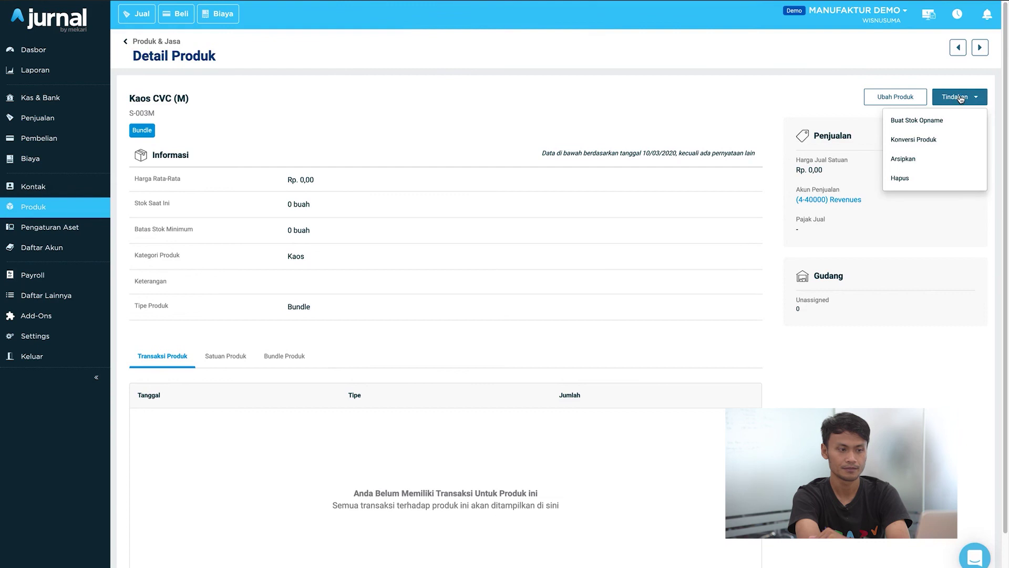
pyautogui.click(944, 146)
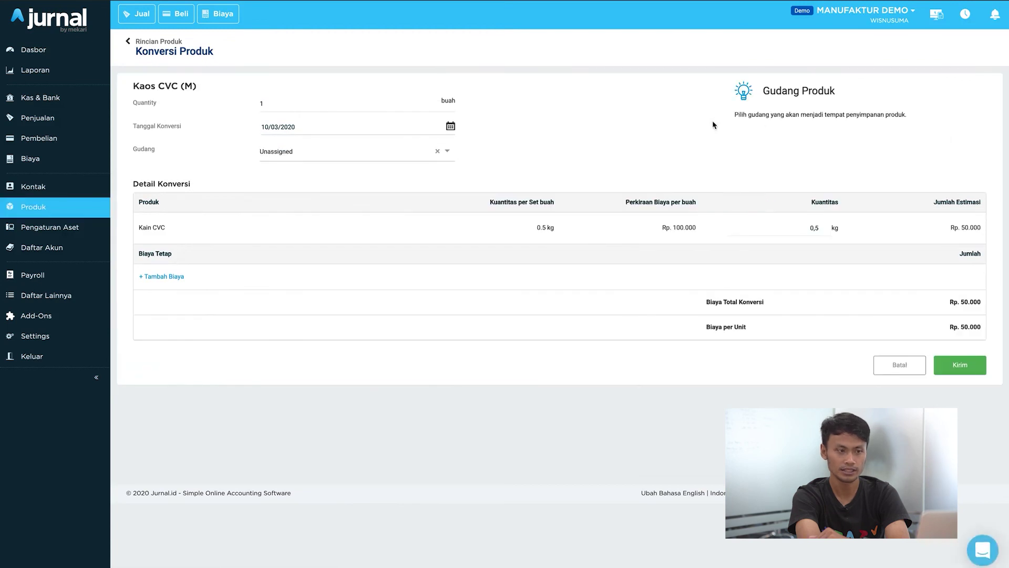
pyautogui.click(318, 103)
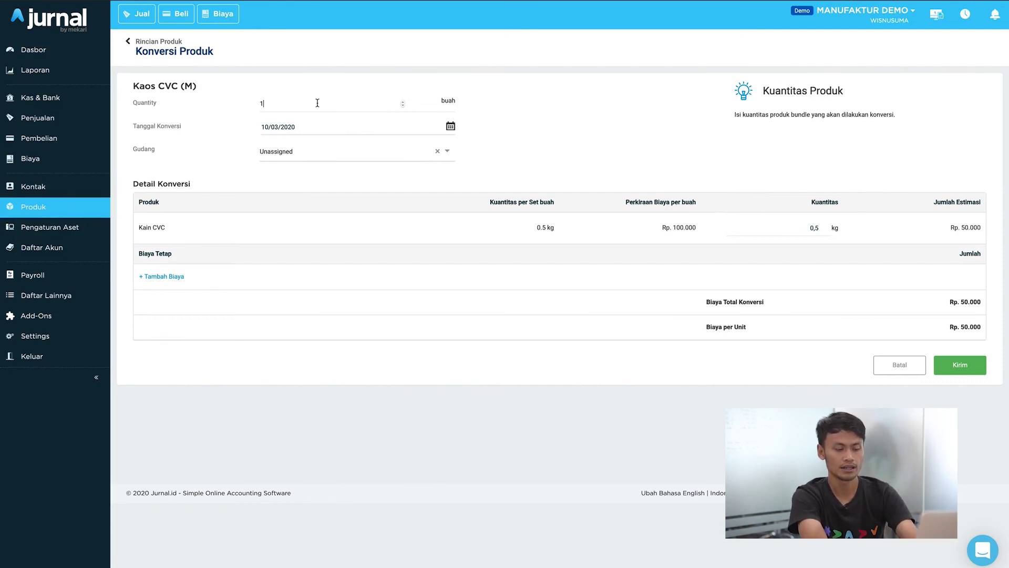
pyautogui.press('super+a')
pyautogui.write('20')
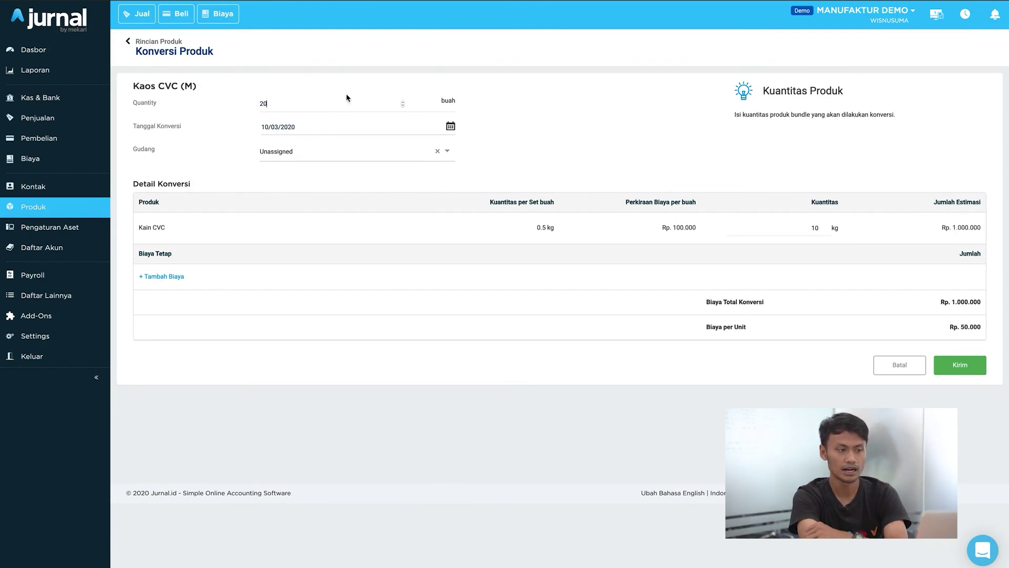
pyautogui.click(284, 127)
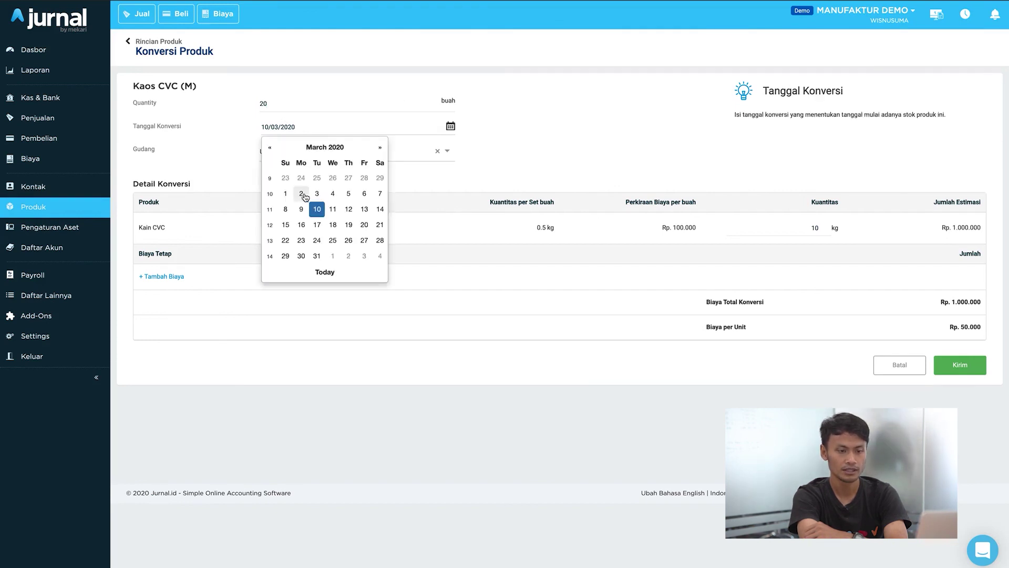
pyautogui.click(317, 210)
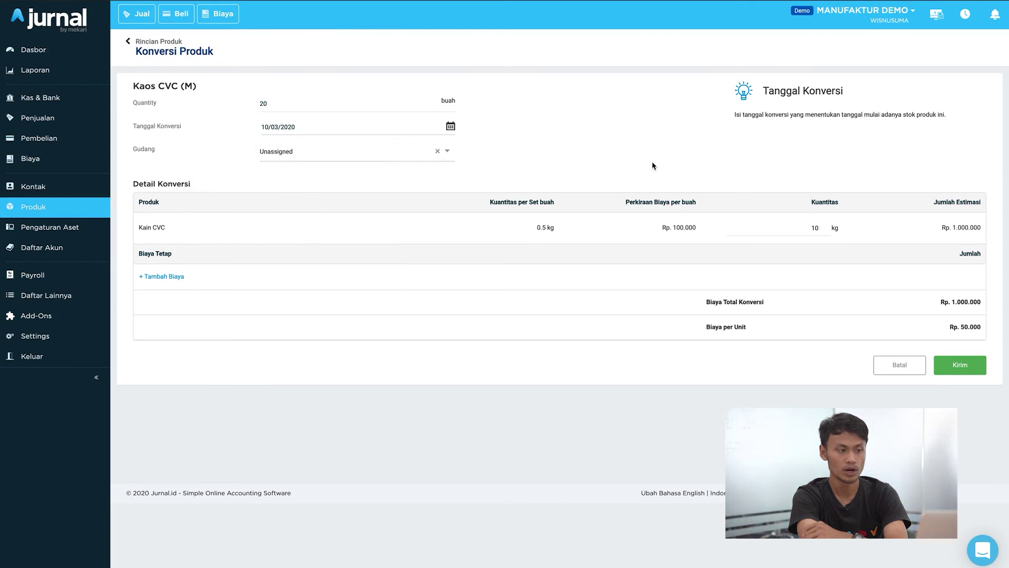
# Try to submit the conversion with 9 kg of Kain CVC after checking its total and per-unit costs.
pyautogui.doubleClick(797, 227)
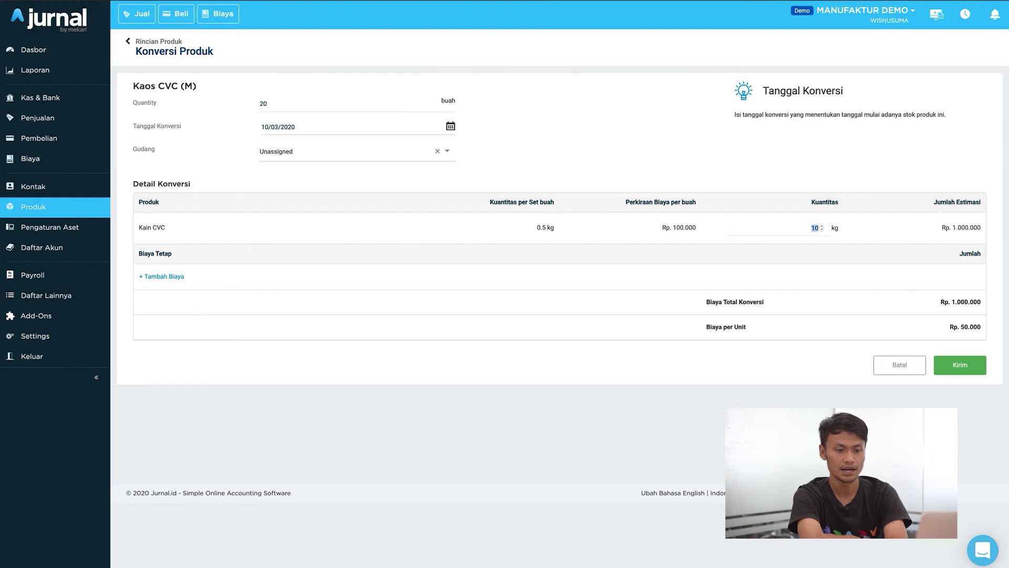
pyautogui.write('9')
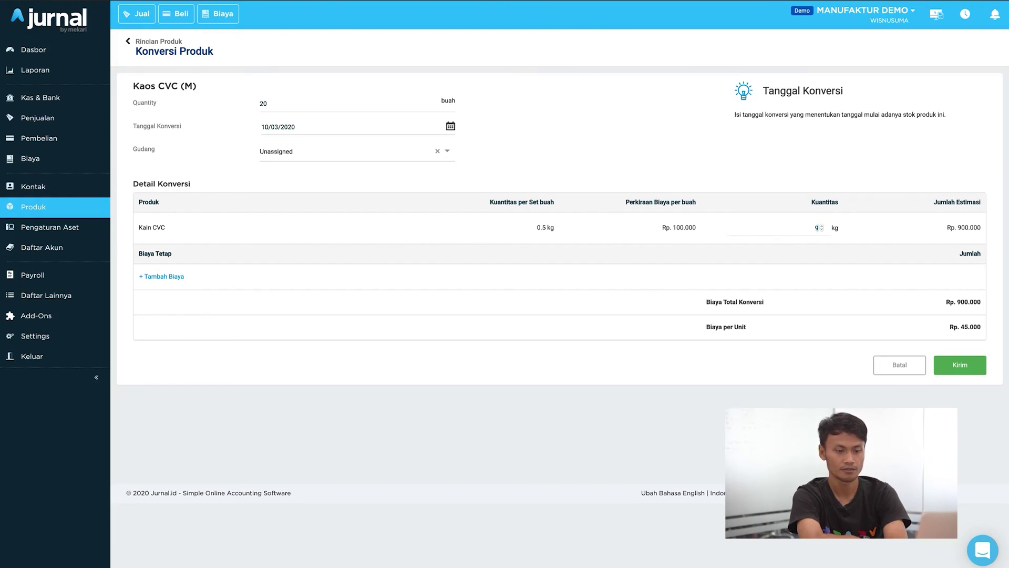
pyautogui.click(873, 181)
pyautogui.moveTo(957, 303); pyautogui.dragTo(979, 301)
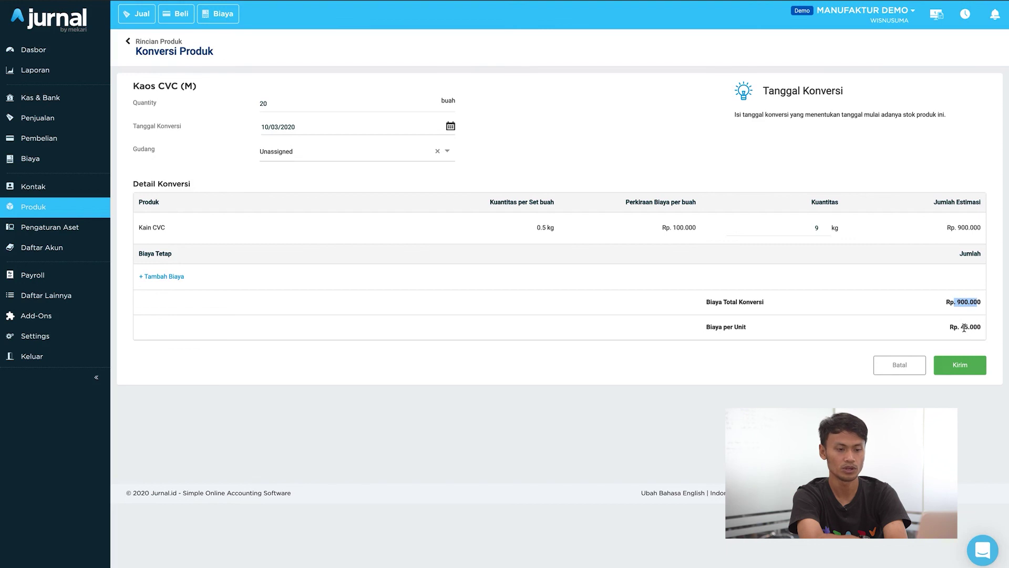
pyautogui.moveTo(962, 327); pyautogui.dragTo(977, 327)
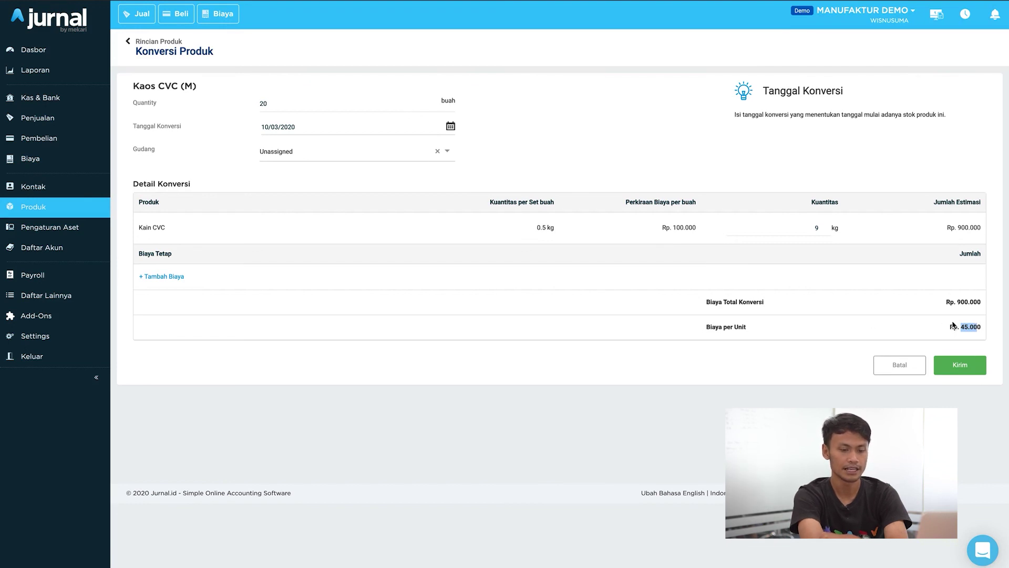
pyautogui.click(960, 368)
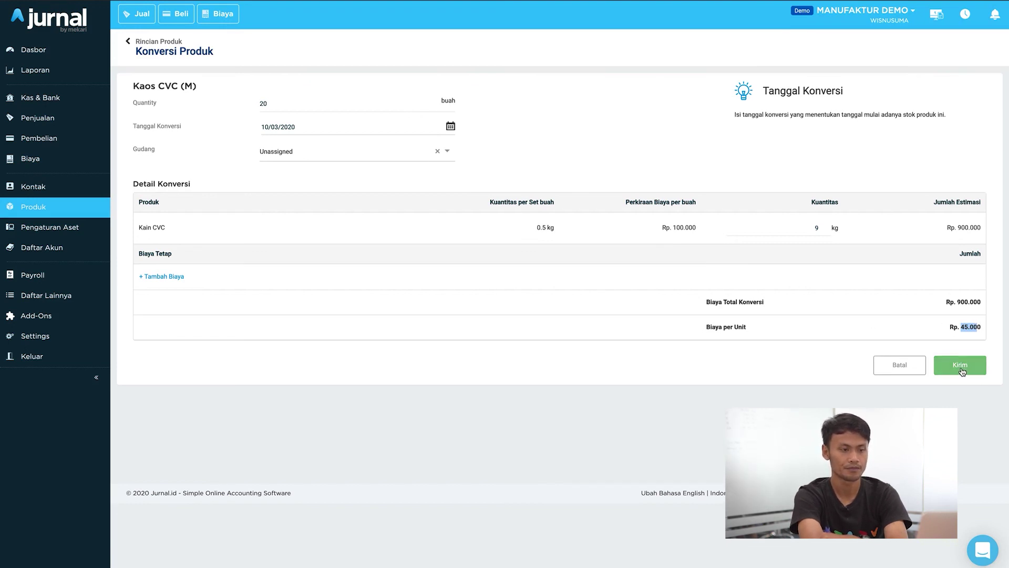
pyautogui.click(962, 371)
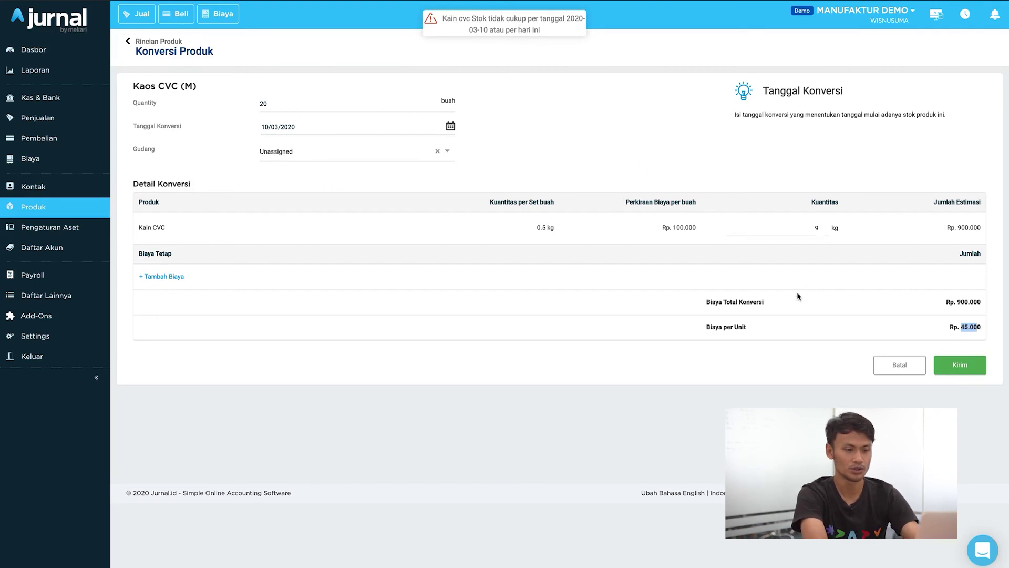
# Set the Kain CVC quantity to 3 kg and submit the conversion of Kaos CVC (M).
pyautogui.click(782, 231)
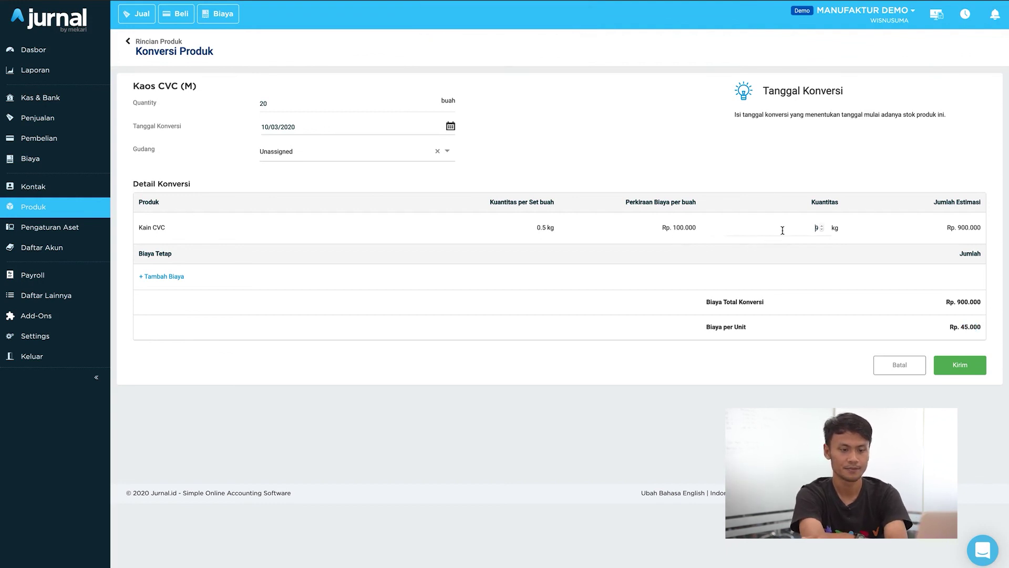
pyautogui.click(963, 364)
pyautogui.click(963, 367)
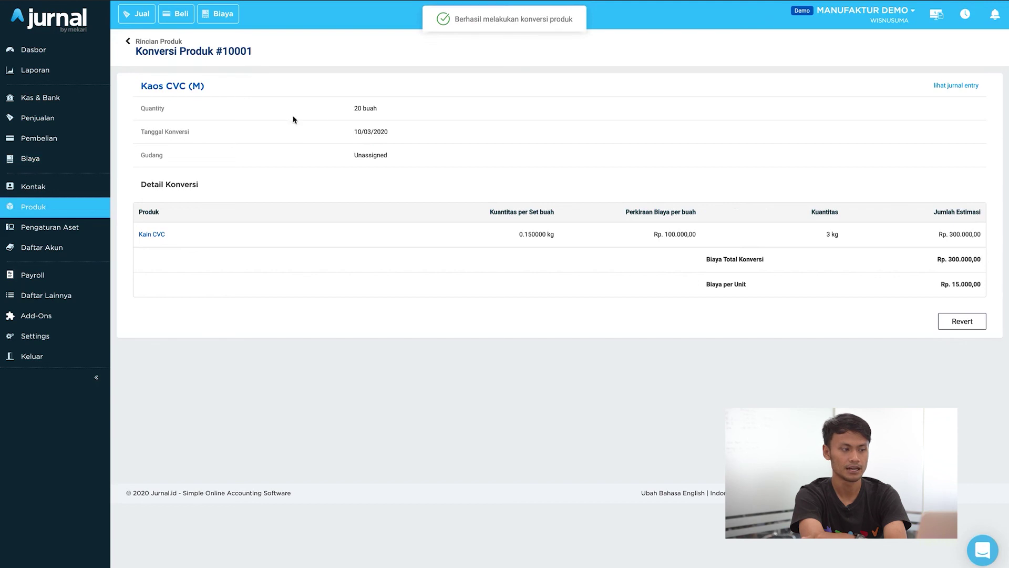
# Review the converted quantity and check the stock of Kaos CVC (M) in the product list.
pyautogui.moveTo(351, 110); pyautogui.dragTo(381, 109)
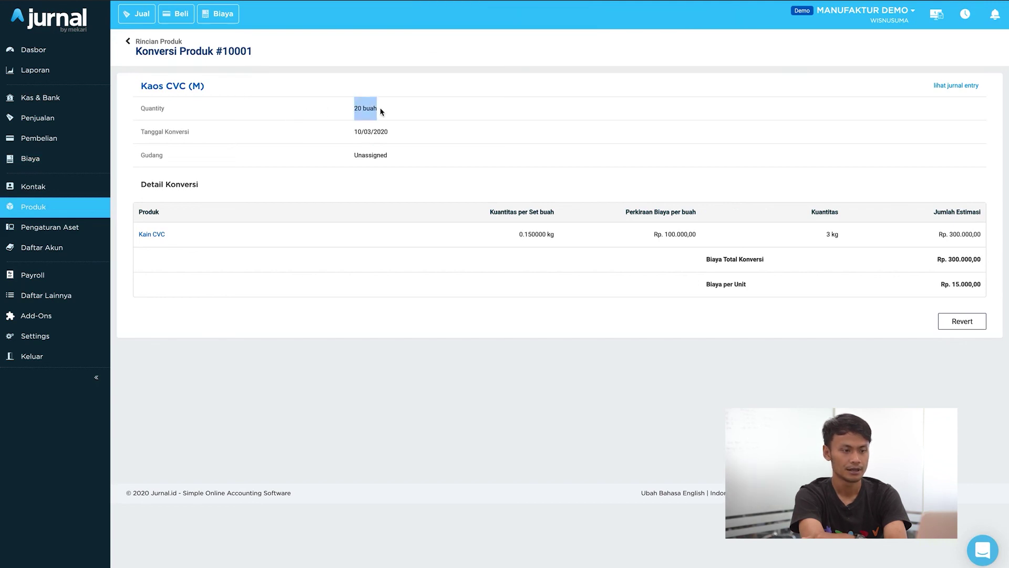
pyautogui.click(41, 209)
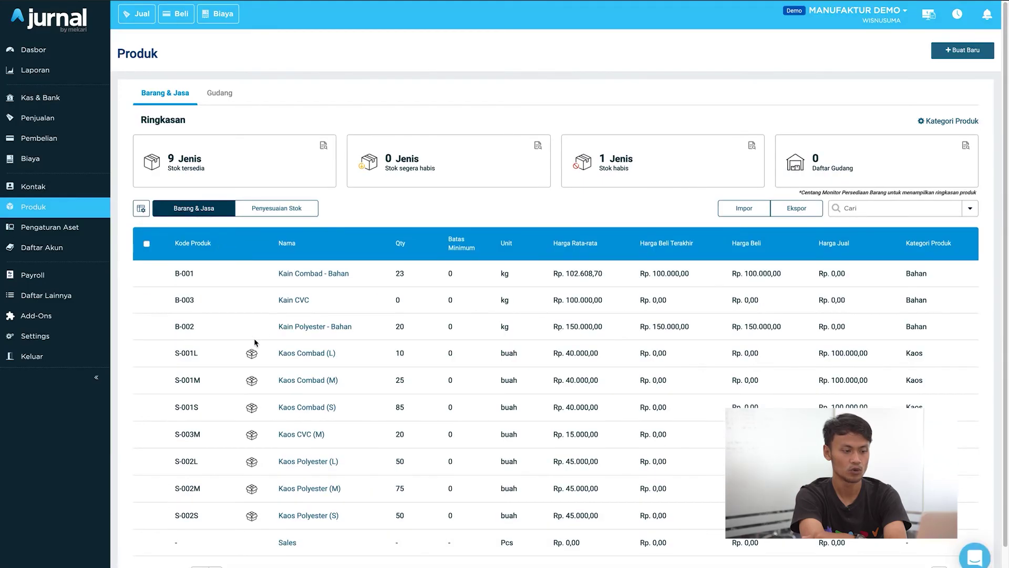
pyautogui.scroll(-1, 345, 392)
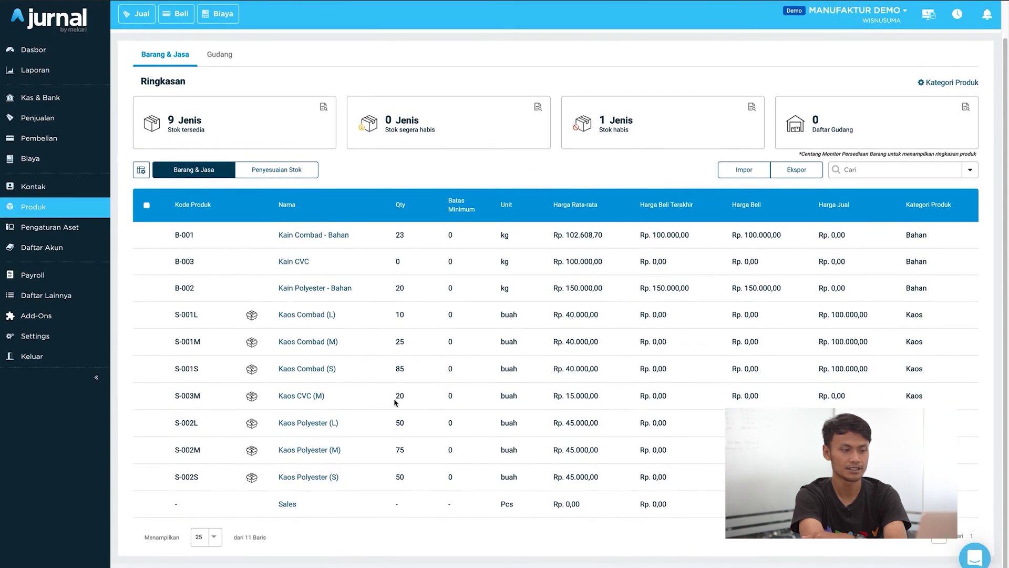
pyautogui.moveTo(396, 402); pyautogui.dragTo(407, 402)
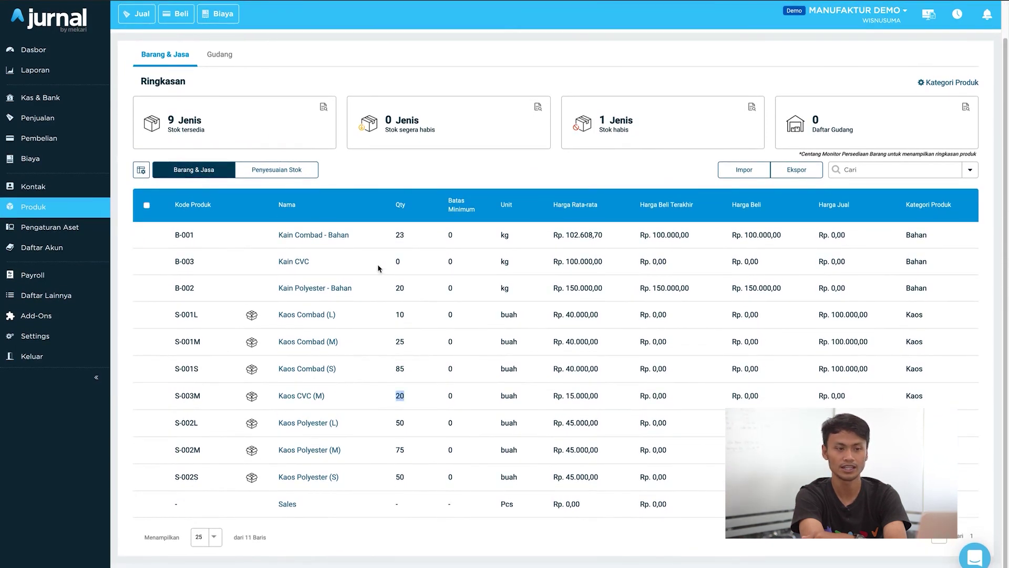
# Set up a new stock adjustment of type Perhitungan Stok with category Umum, account Inventory Adjustments and date 10/03/2020.
pyautogui.click(39, 207)
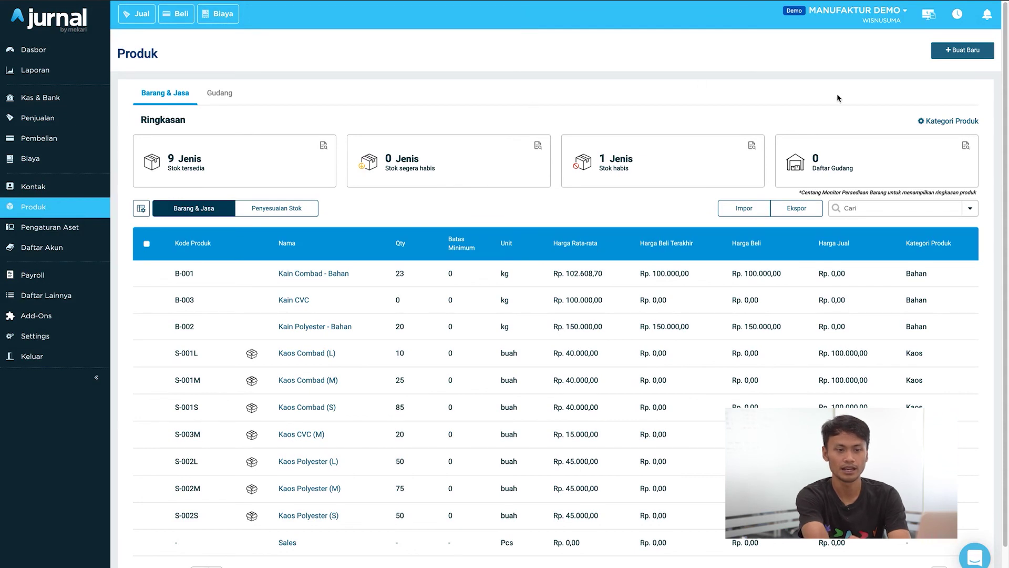
pyautogui.click(963, 53)
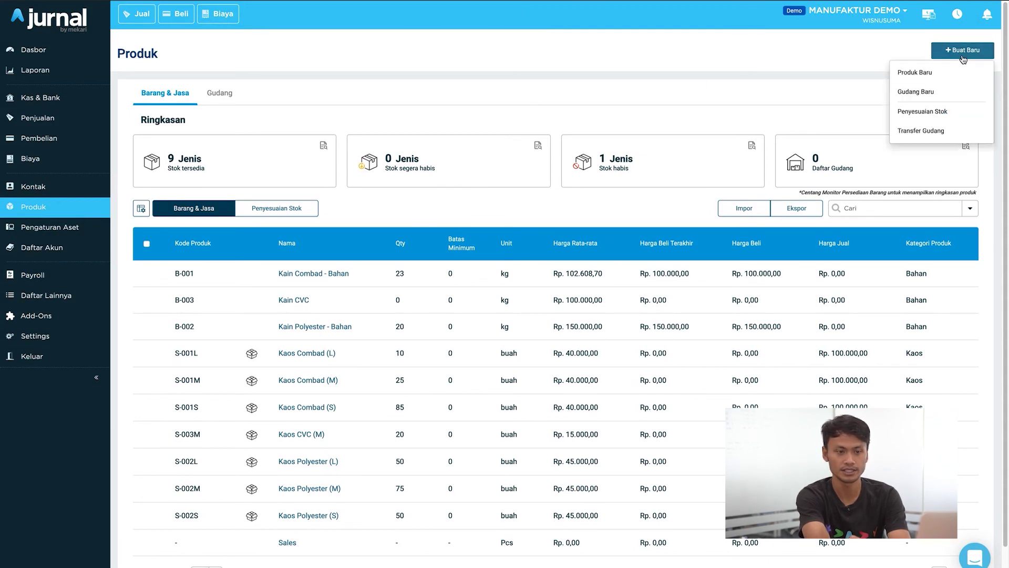
pyautogui.click(942, 117)
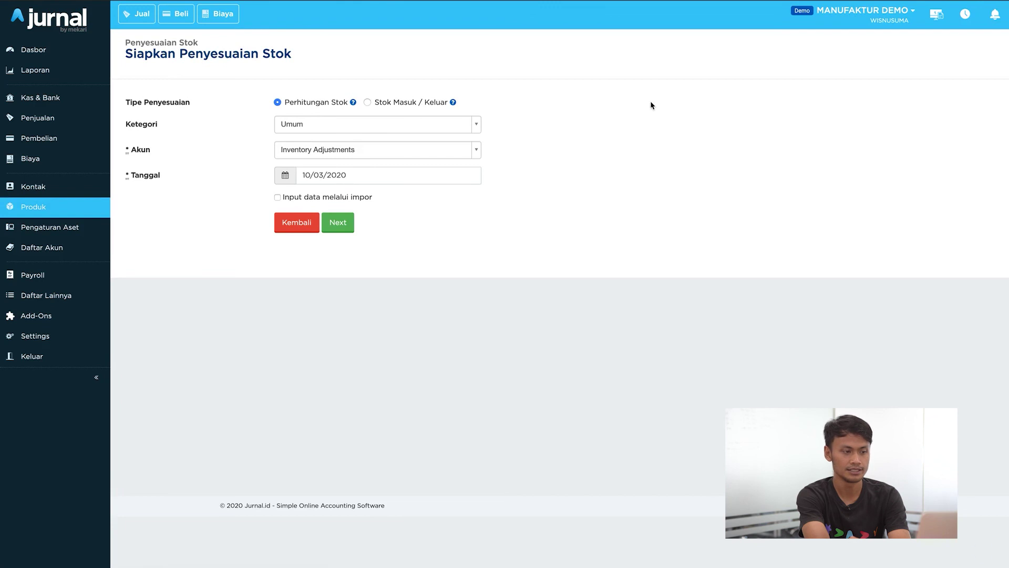
pyautogui.click(403, 129)
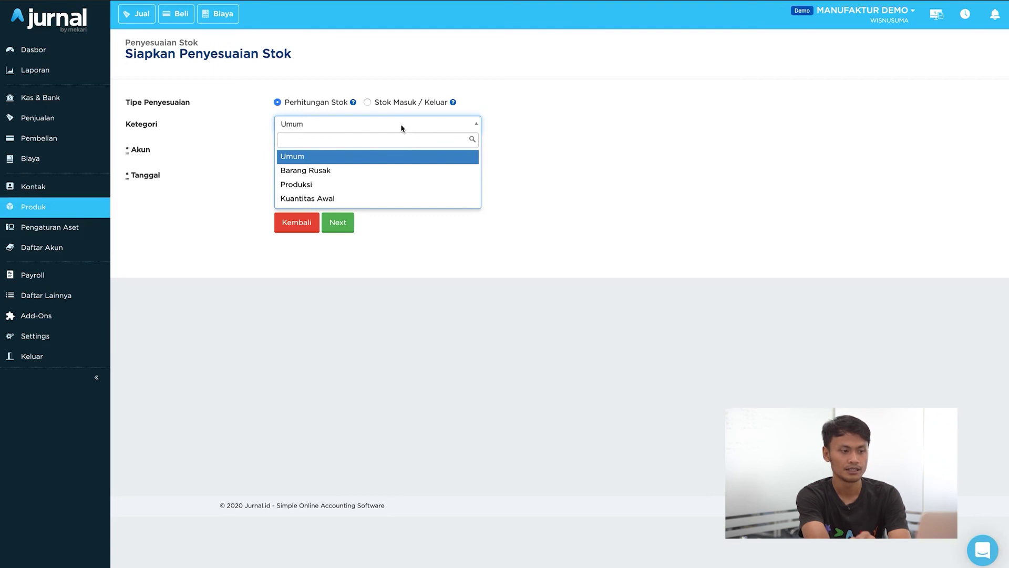
pyautogui.click(387, 163)
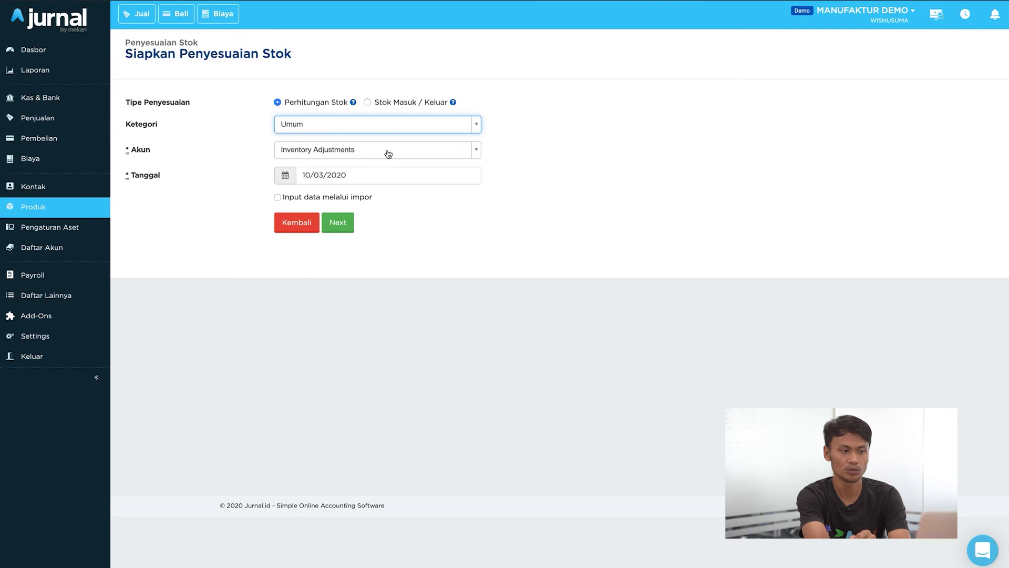
pyautogui.click(381, 176)
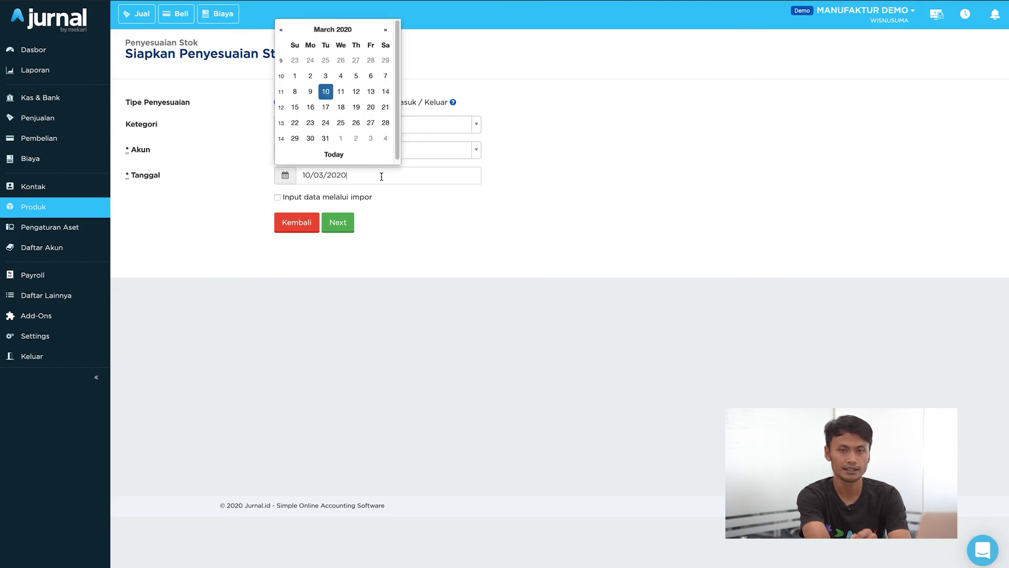
pyautogui.click(381, 227)
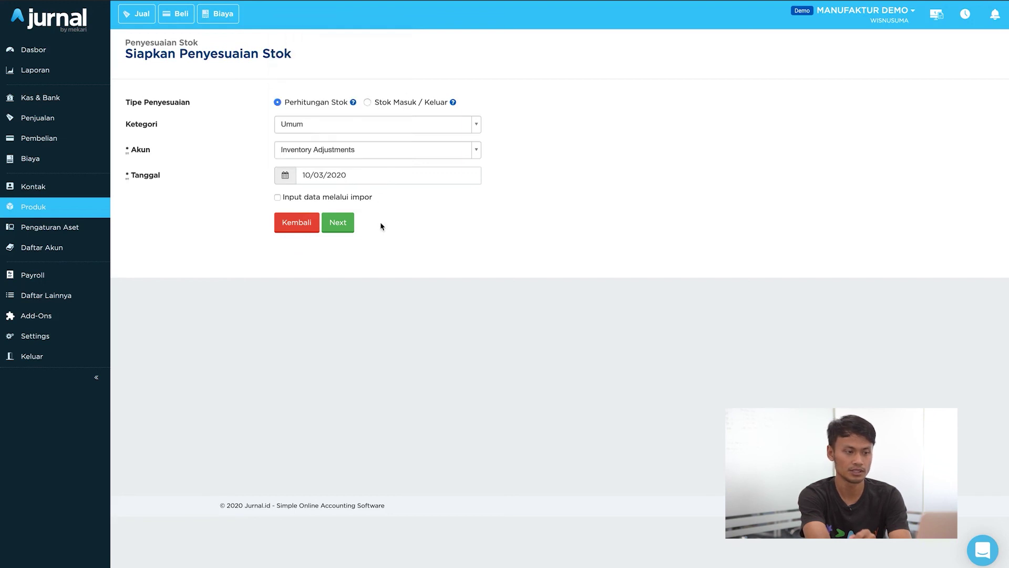
pyautogui.click(347, 232)
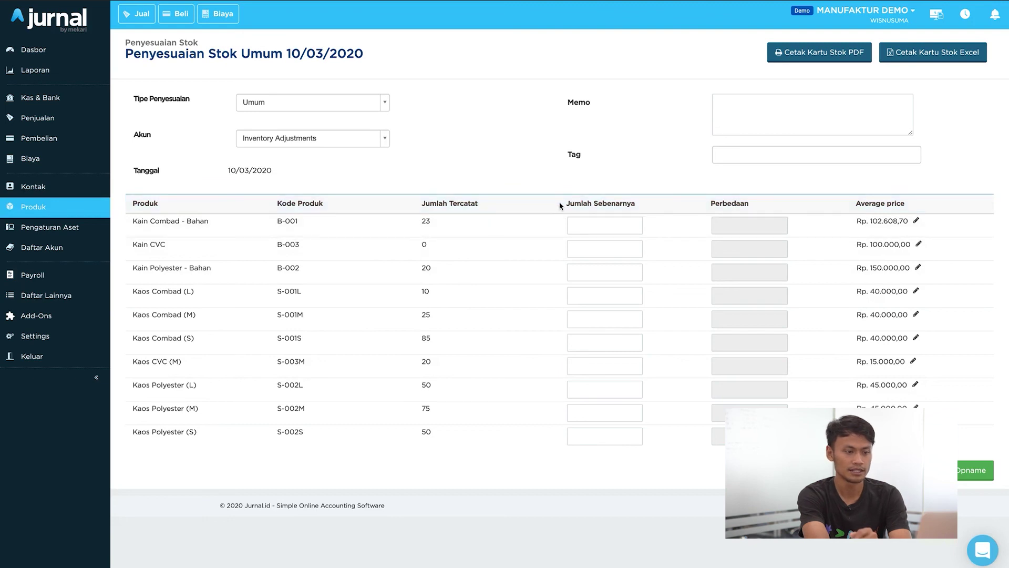
# Enter an actual quantity (Jumlah Sebenarnya) of 20 for Kain Combad - Bahan and save the stock adjustment.
pyautogui.moveTo(560, 206); pyautogui.dragTo(622, 213)
pyautogui.click(608, 226)
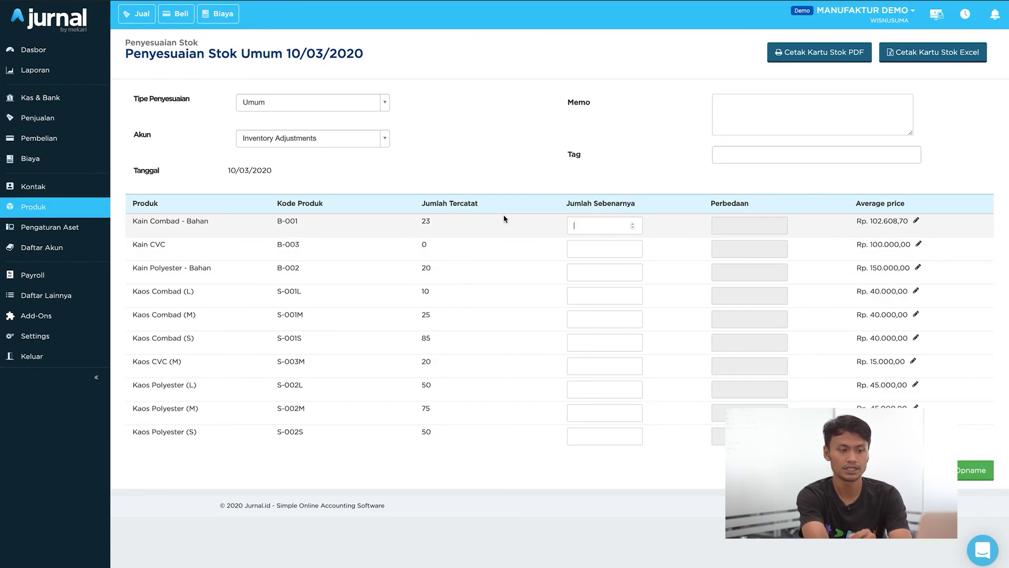
pyautogui.click(533, 253)
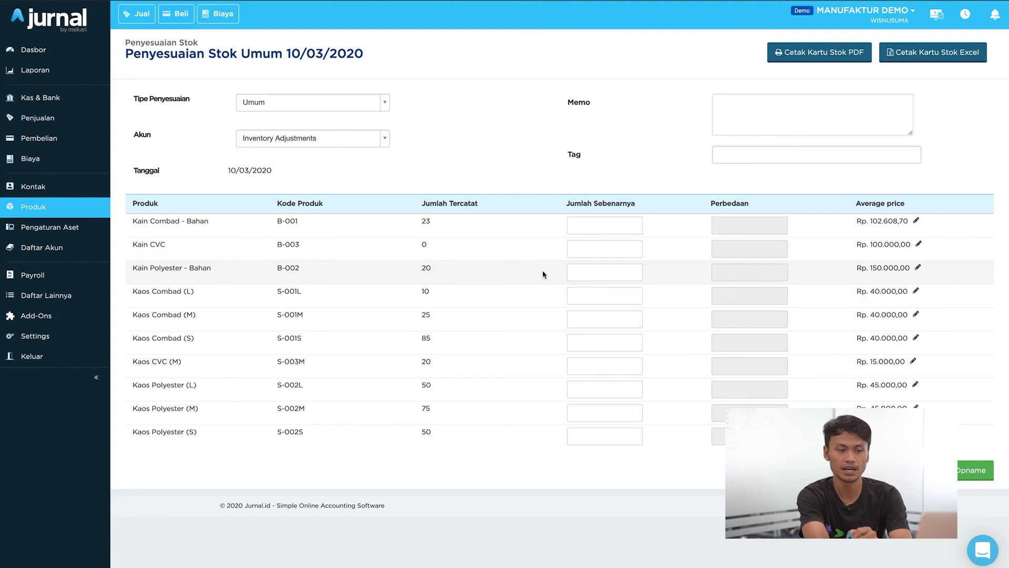
pyautogui.click(588, 228)
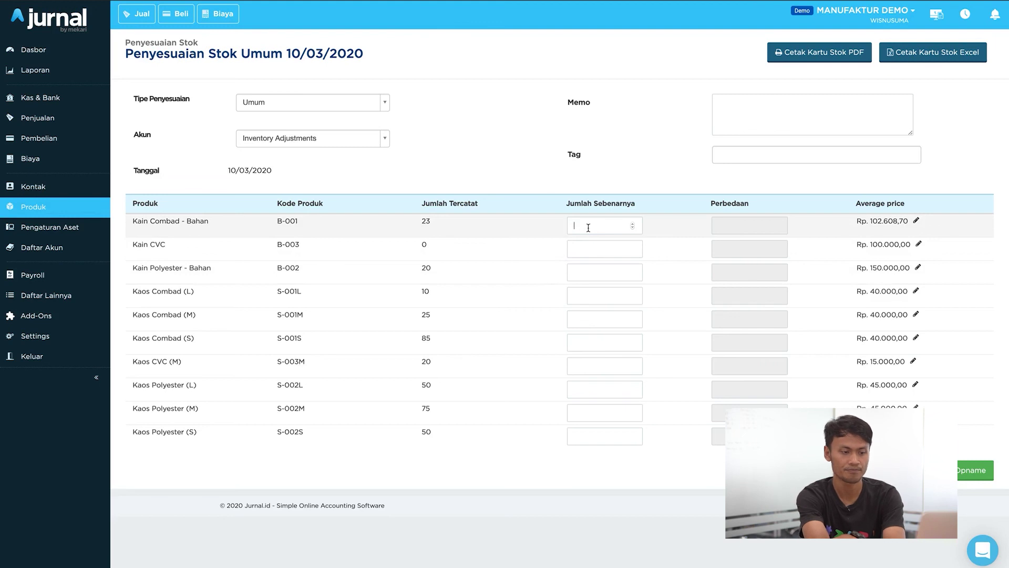
pyautogui.write('20')
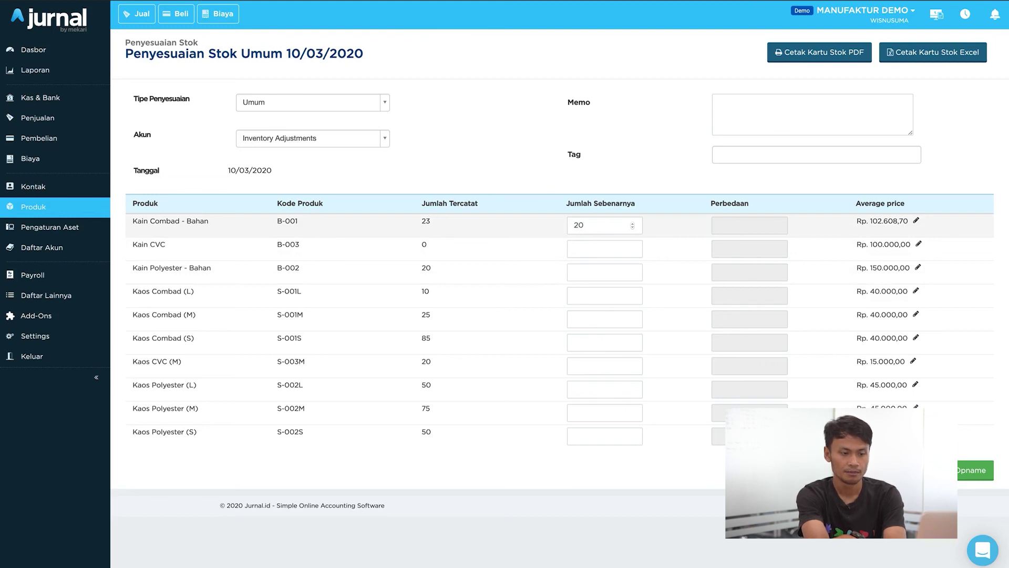
pyautogui.click(534, 293)
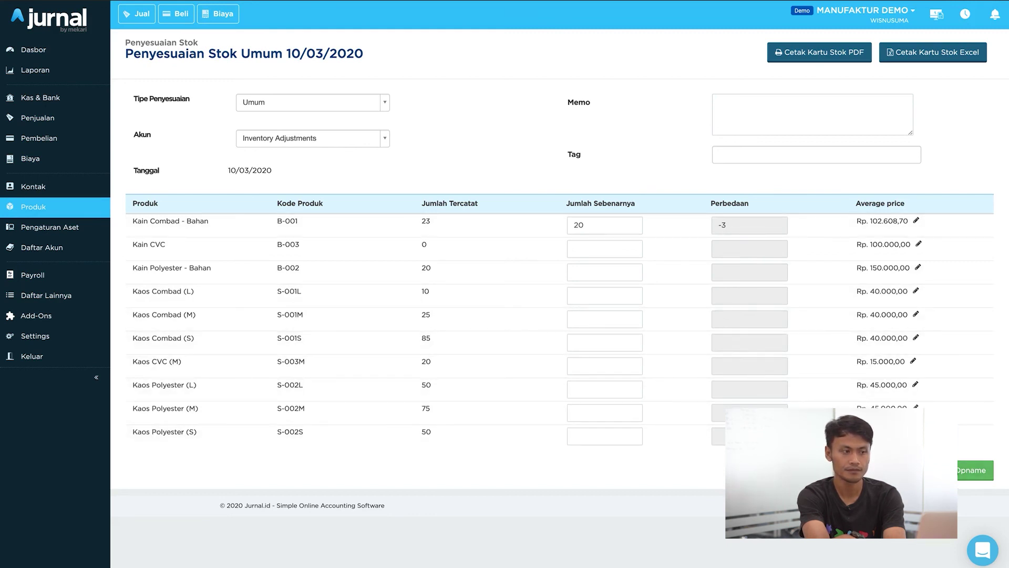
pyautogui.click(976, 469)
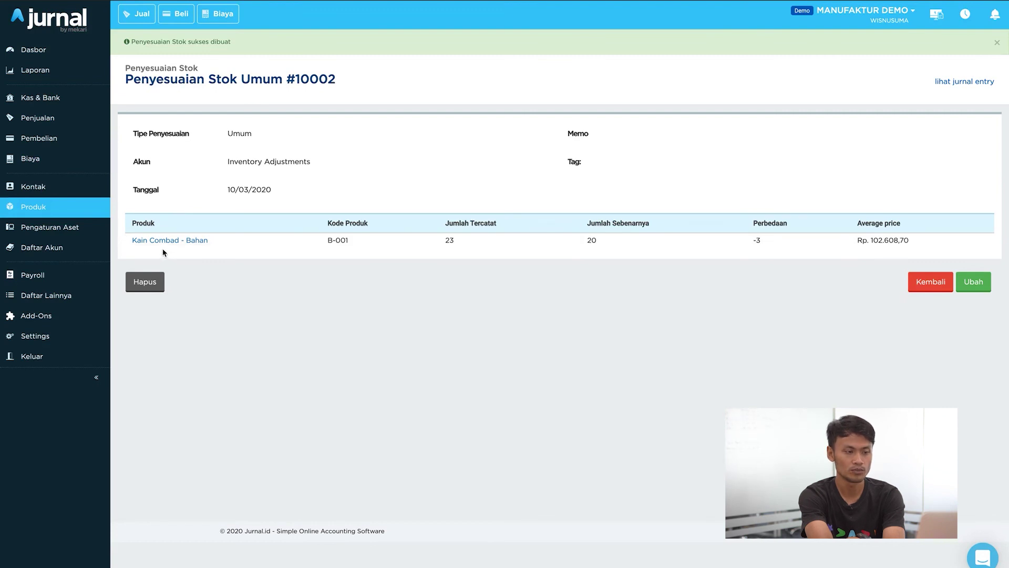
# Return to the product list and check the stock quantity of Kain Combad - Bahan.
pyautogui.click(43, 216)
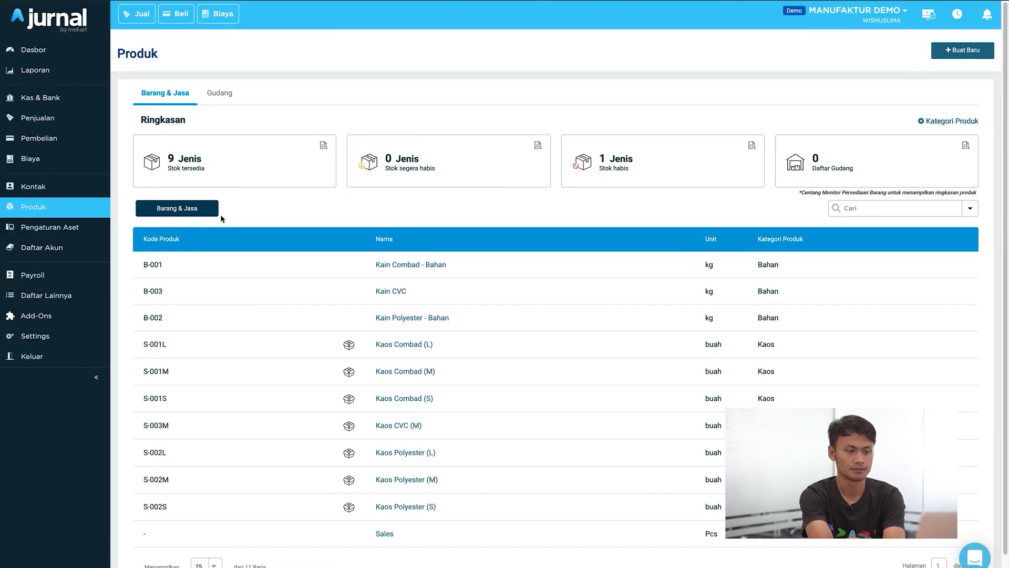
pyautogui.scroll(-1, 386, 365)
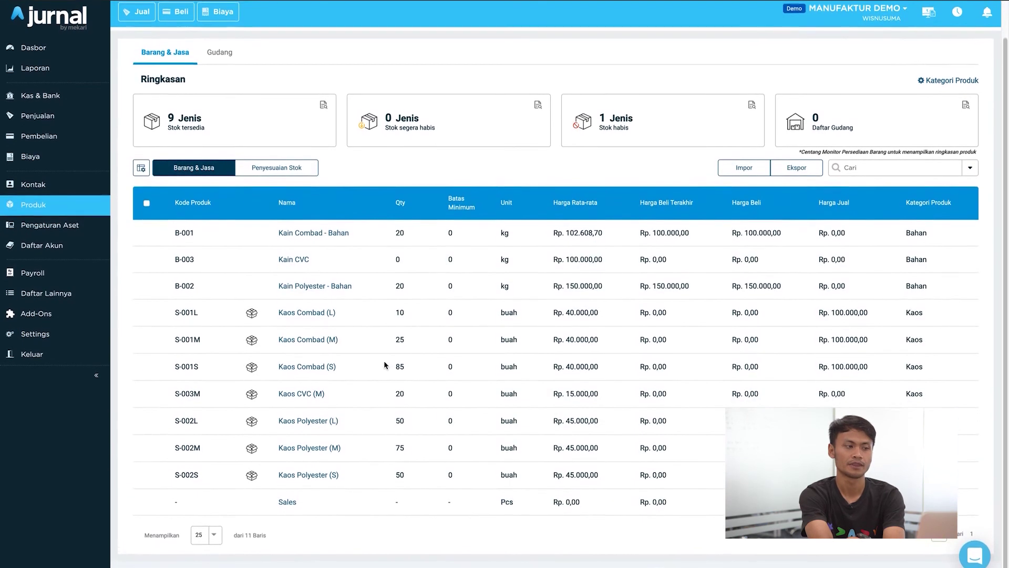
pyautogui.doubleClick(400, 235)
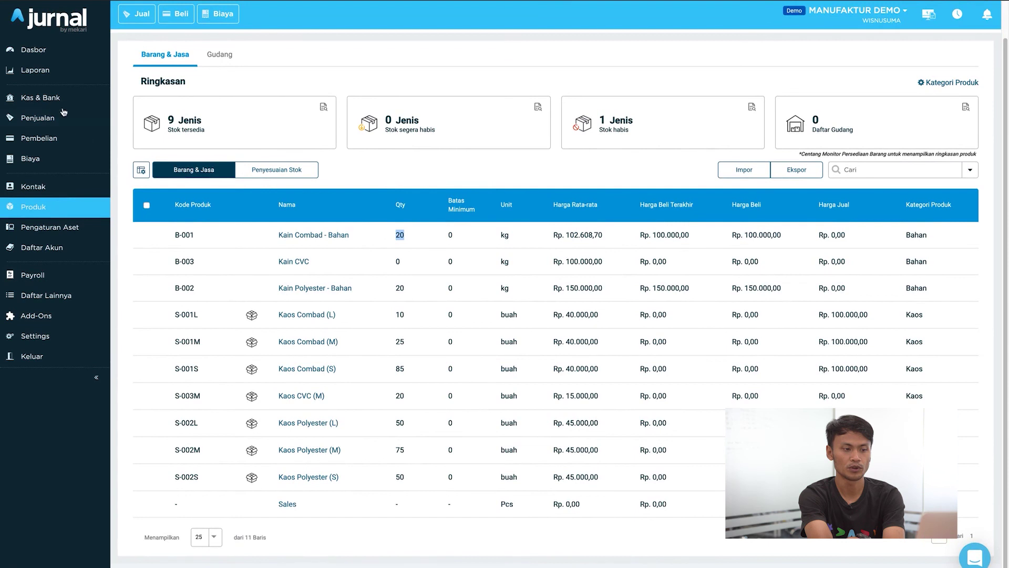
# Browse the available reports for the business overview (Sekilas Bisnis), Penjualan, Pembelian and Produk.
pyautogui.click(53, 73)
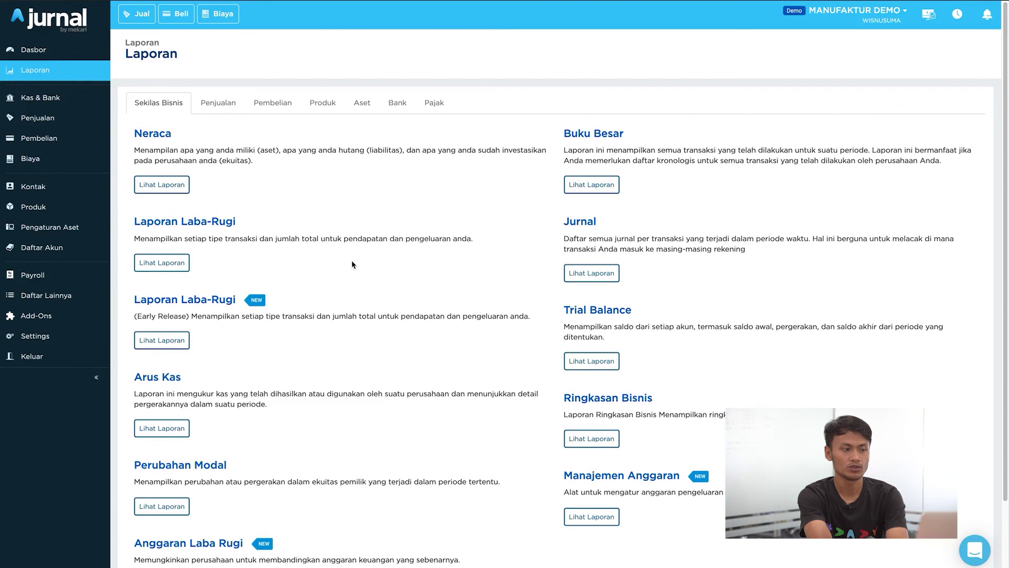
pyautogui.click(226, 112)
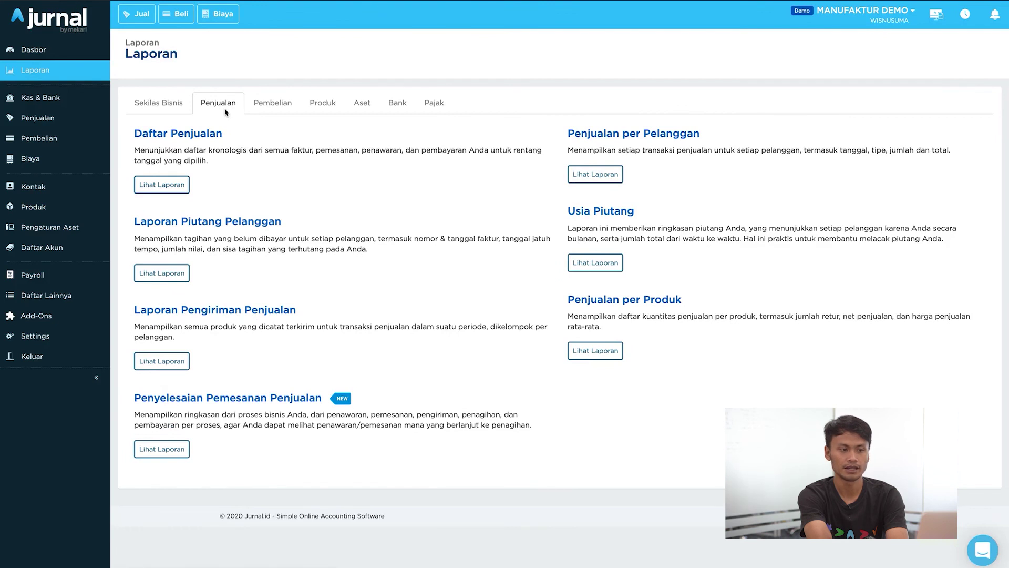
pyautogui.click(278, 111)
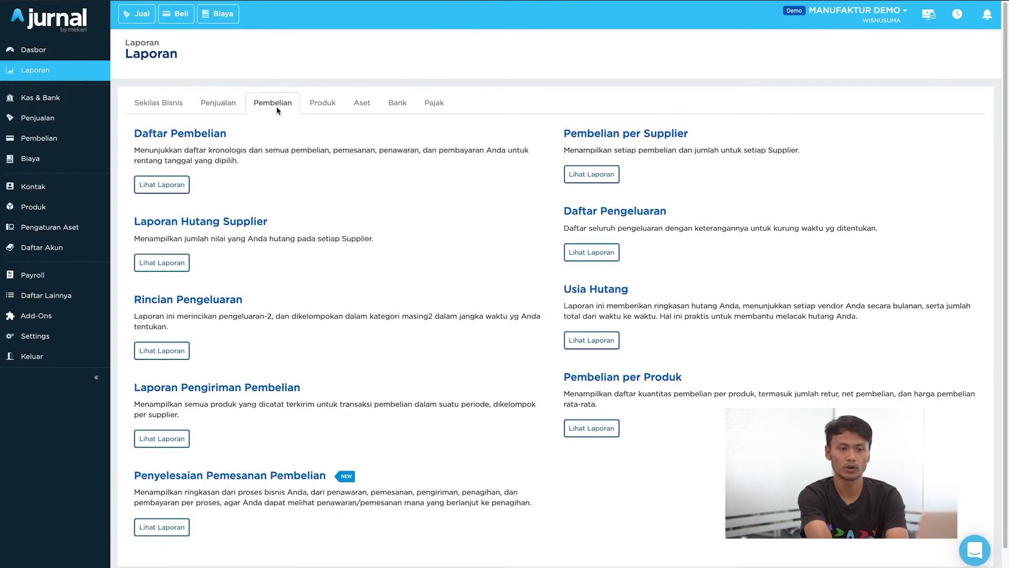
pyautogui.click(326, 108)
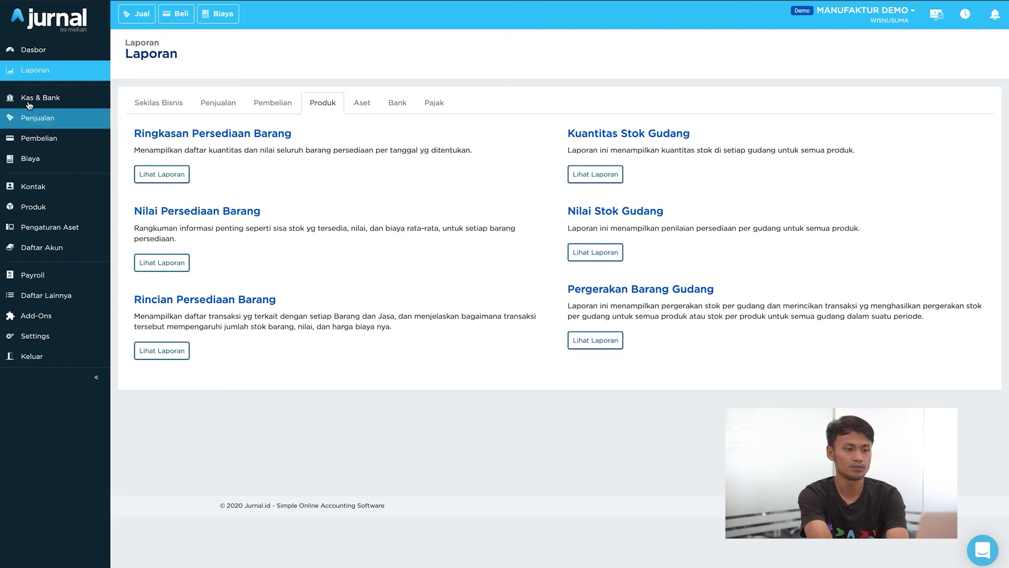
# Open the business summary dashboard and review its cash flow, receivables, operational cost and profit-and-loss charts.
pyautogui.click(45, 27)
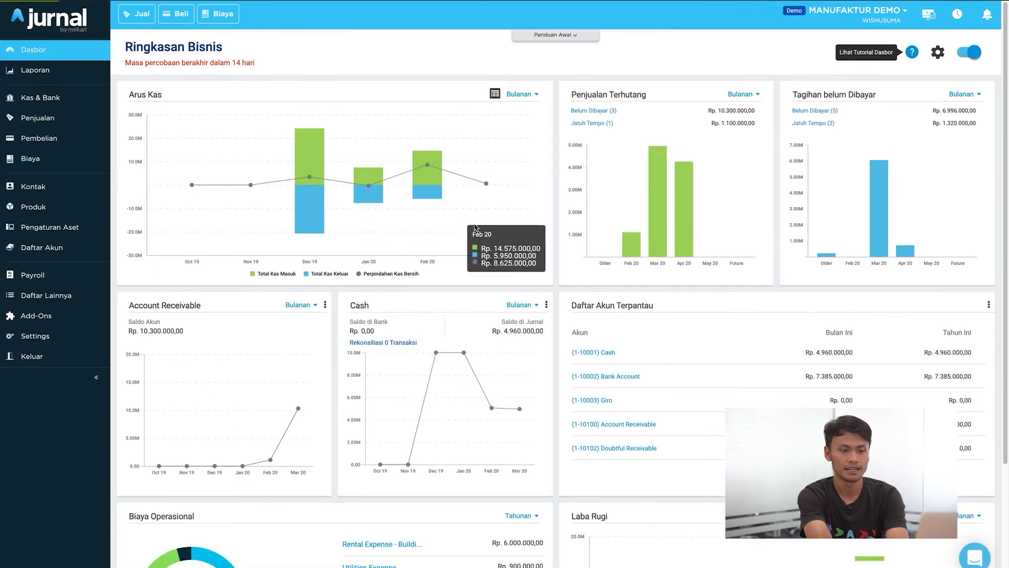
pyautogui.scroll(-1, 521, 276)
pyautogui.scroll(-2, 522, 279)
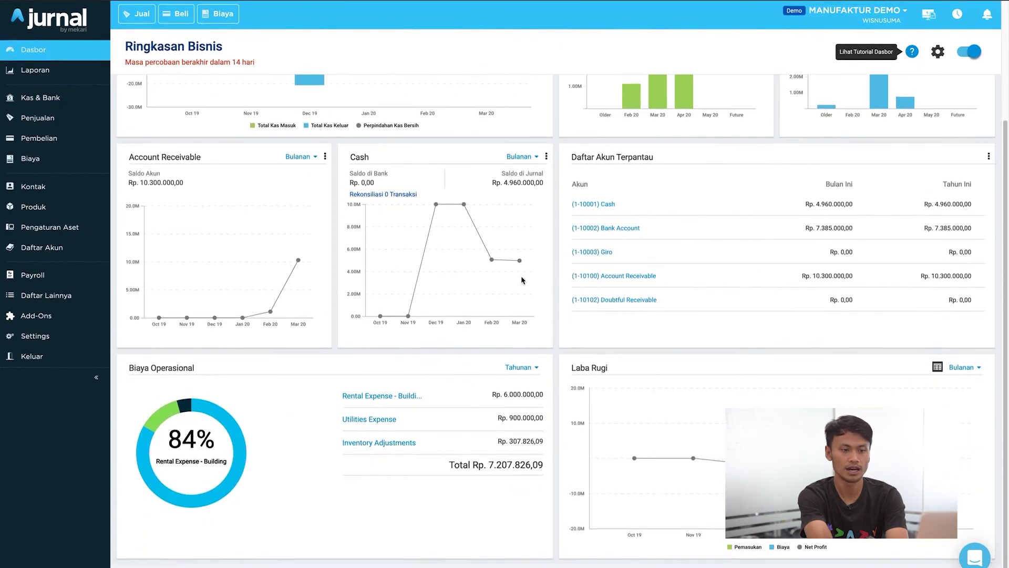
pyautogui.scroll(3, 522, 280)
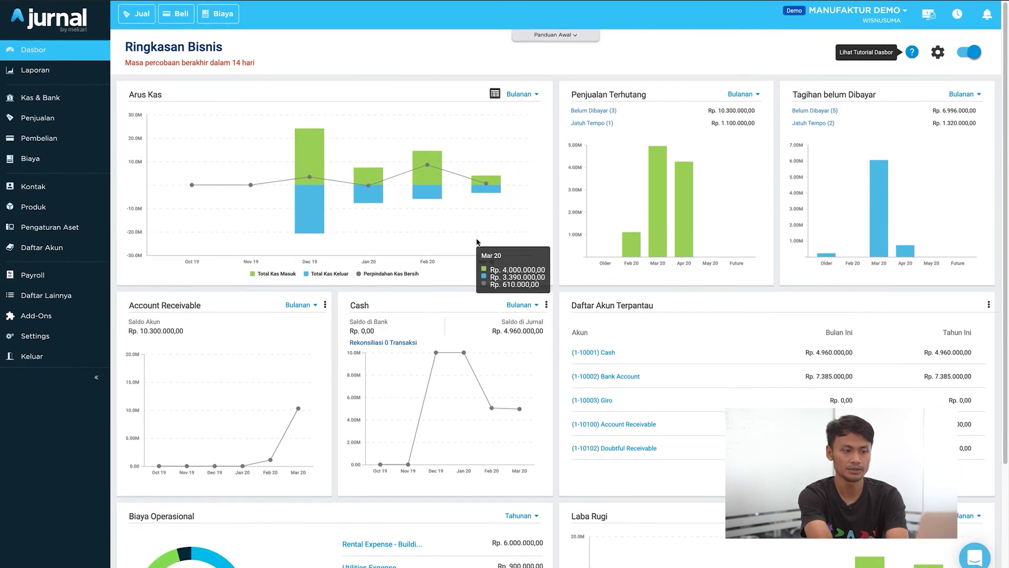
# Examine the period choices in the Arus Kas chart's filter and close it without applying a change.
pyautogui.click(516, 95)
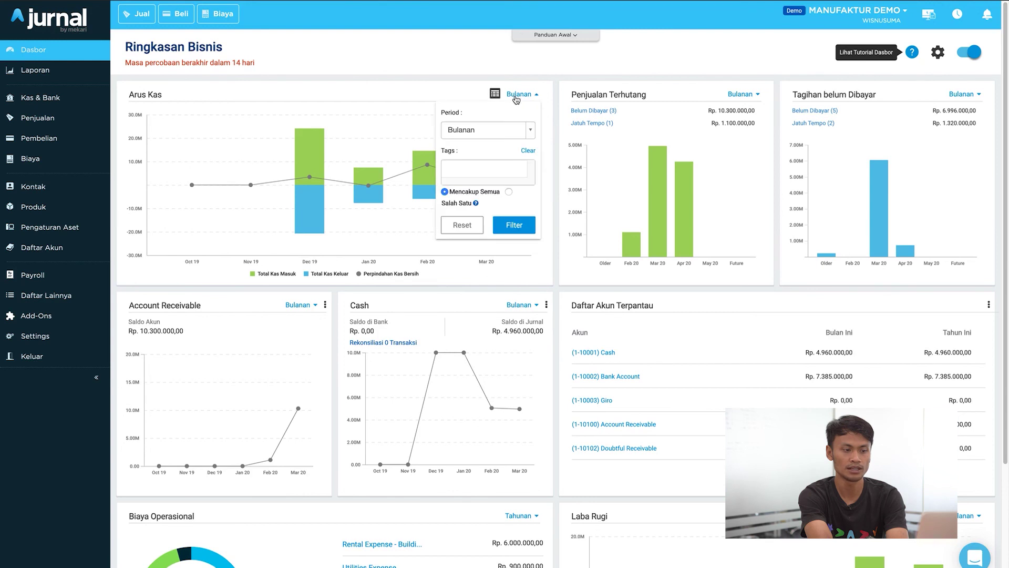
pyautogui.click(504, 138)
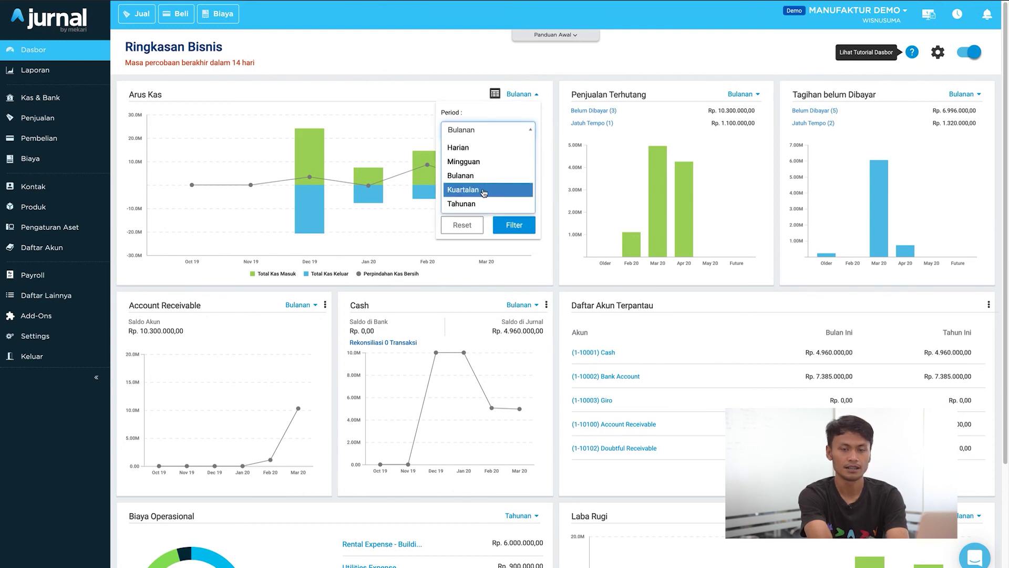
pyautogui.click(476, 92)
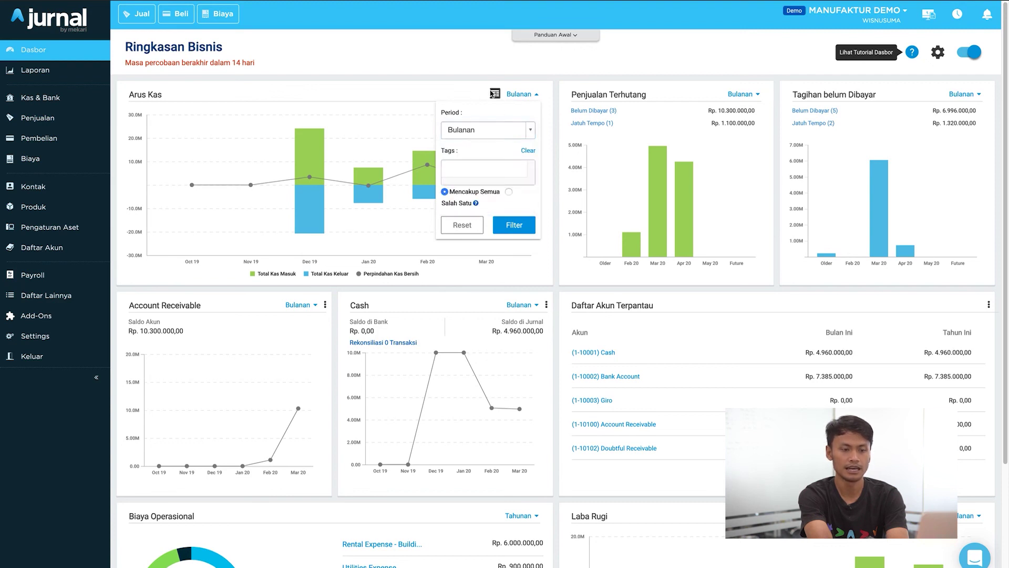
pyautogui.click(518, 98)
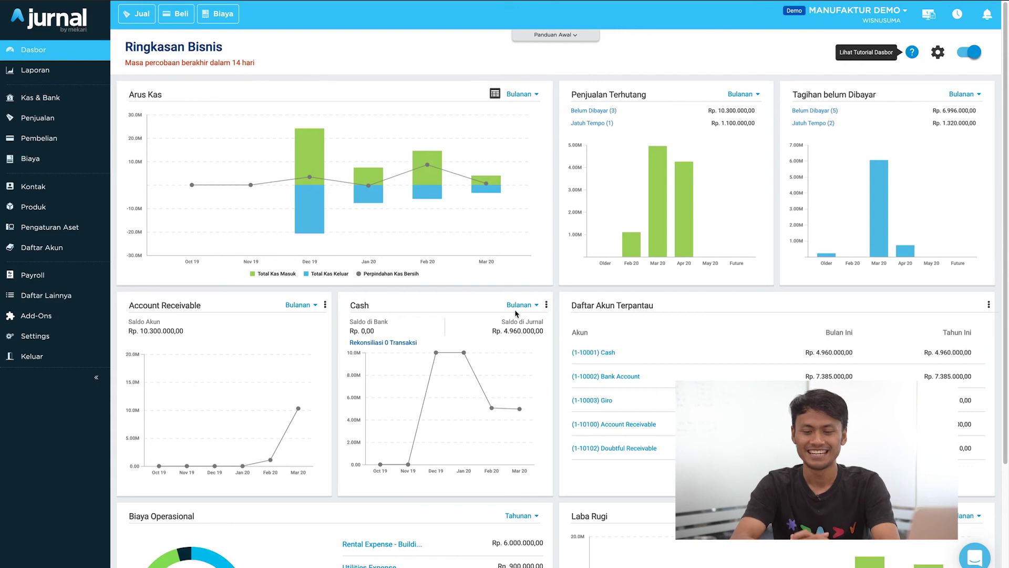
pyautogui.scroll(-1, 516, 313)
pyautogui.scroll(1, 516, 313)
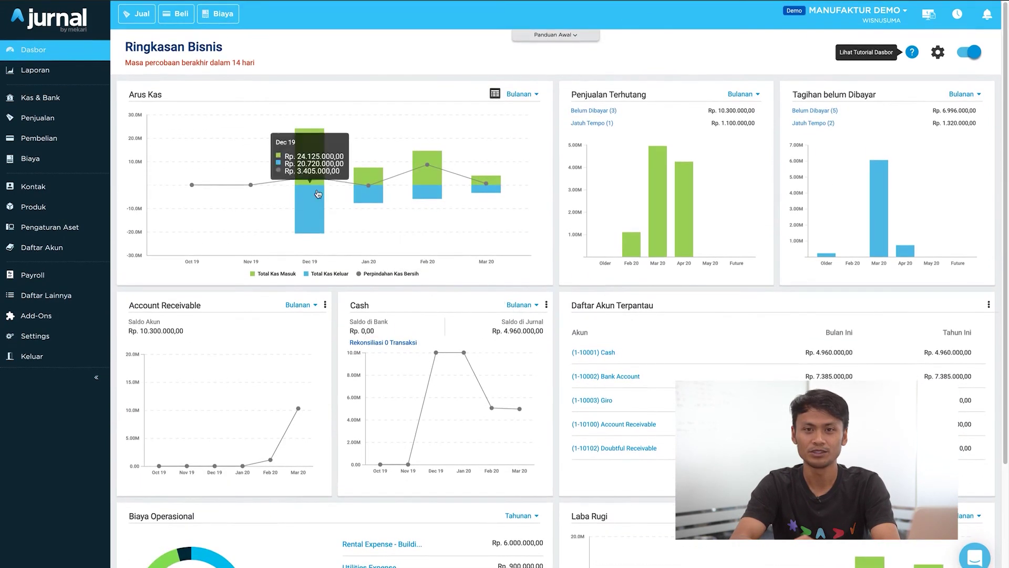